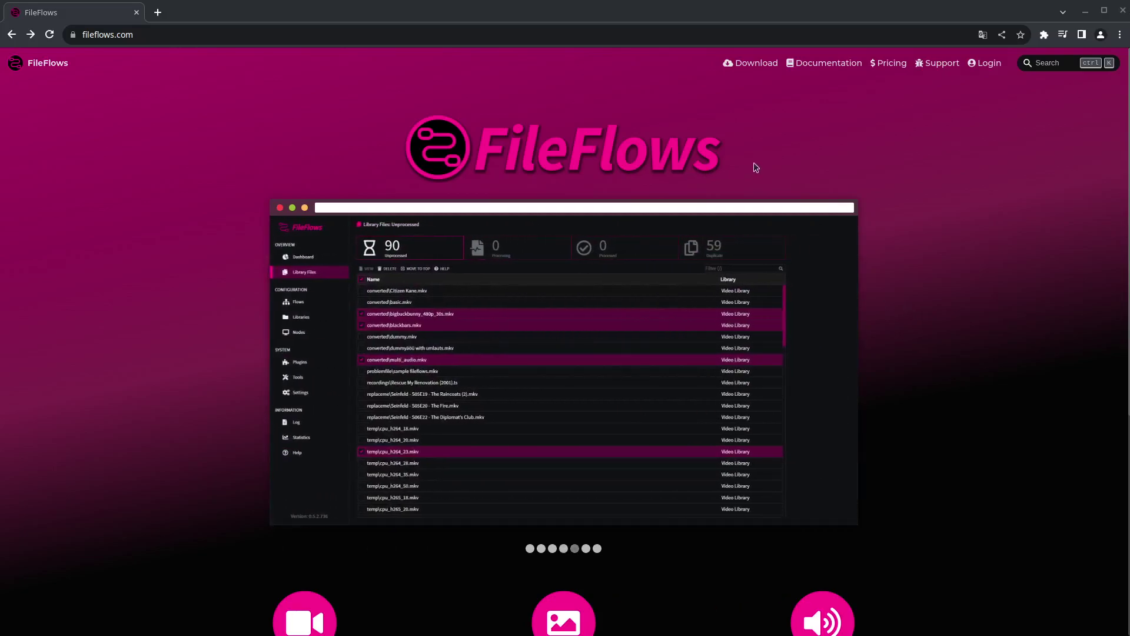
- Open the FileFlows Linux installation guide, look at the Server and Node instructions, and copy the Server install-and-run commands
left_click(740, 65)
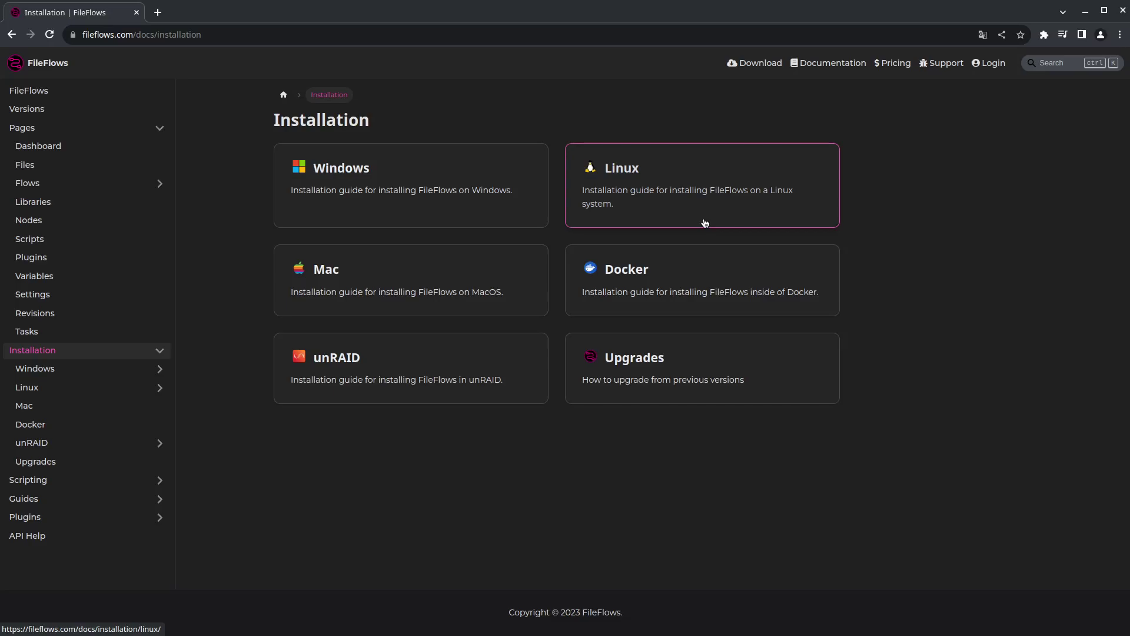
left_click(840, 203)
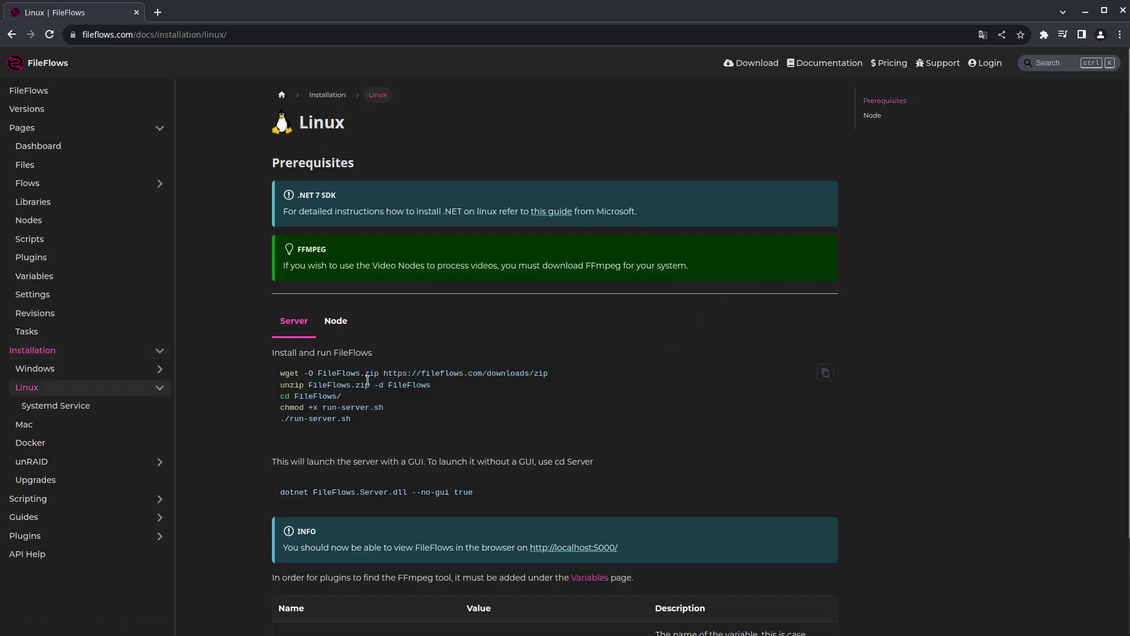
left_click(334, 336)
left_click(301, 333)
left_click(336, 334)
left_click(288, 336)
left_click(819, 380)
left_click(827, 375)
- Switch to Konsole and run the copied commands to download, unpack and launch the FileFlows server
key("alt+Tab")
right_click(643, 328)
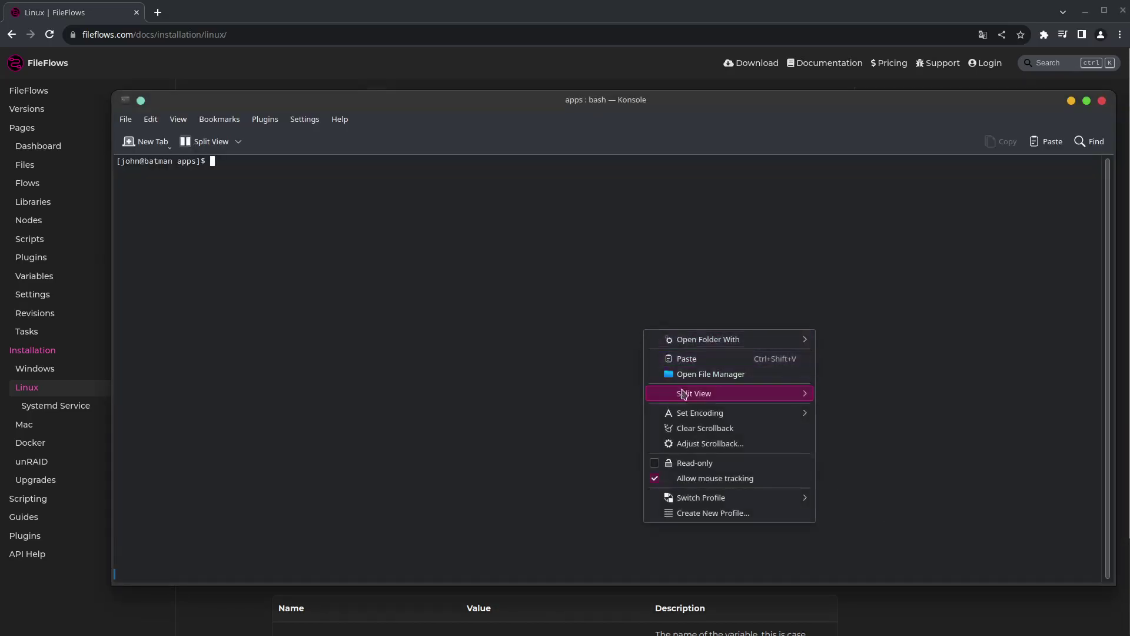
left_click(695, 359)
key("Return")
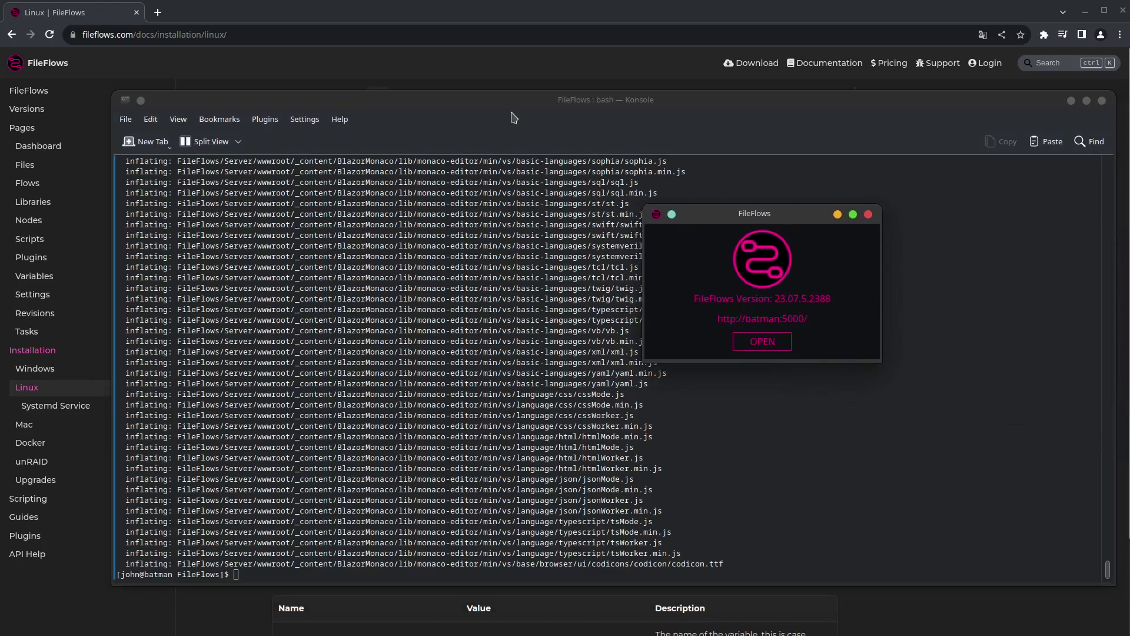
- Switch back to the browser and load the FileFlows web console at batman:5000
left_click(425, 55)
left_click(428, 33)
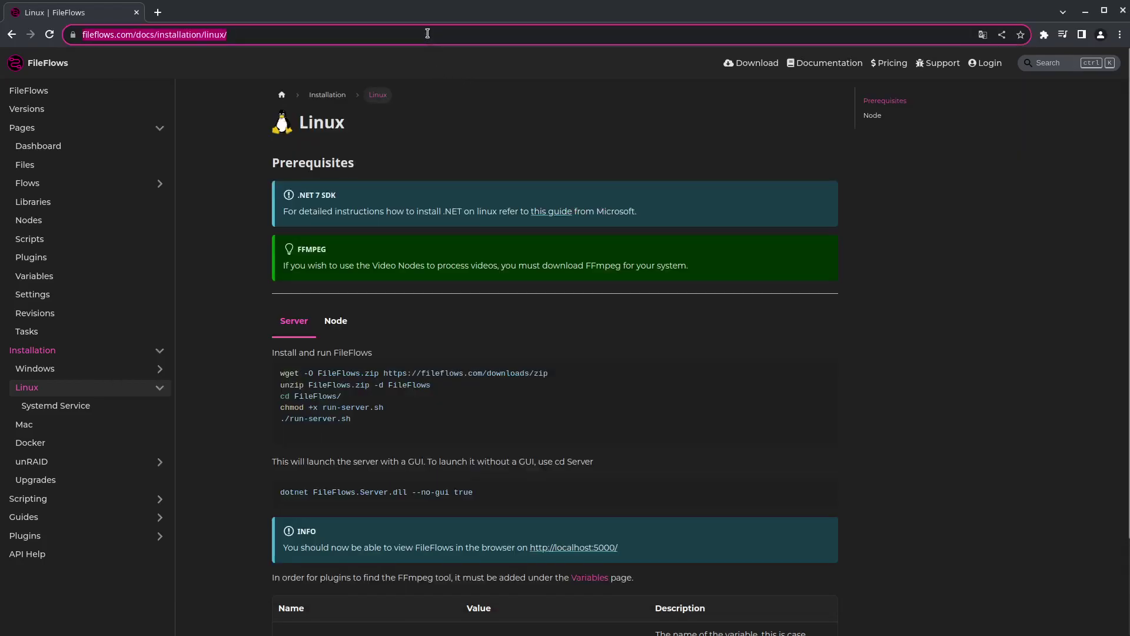
type("batman:5000")
key("Return")
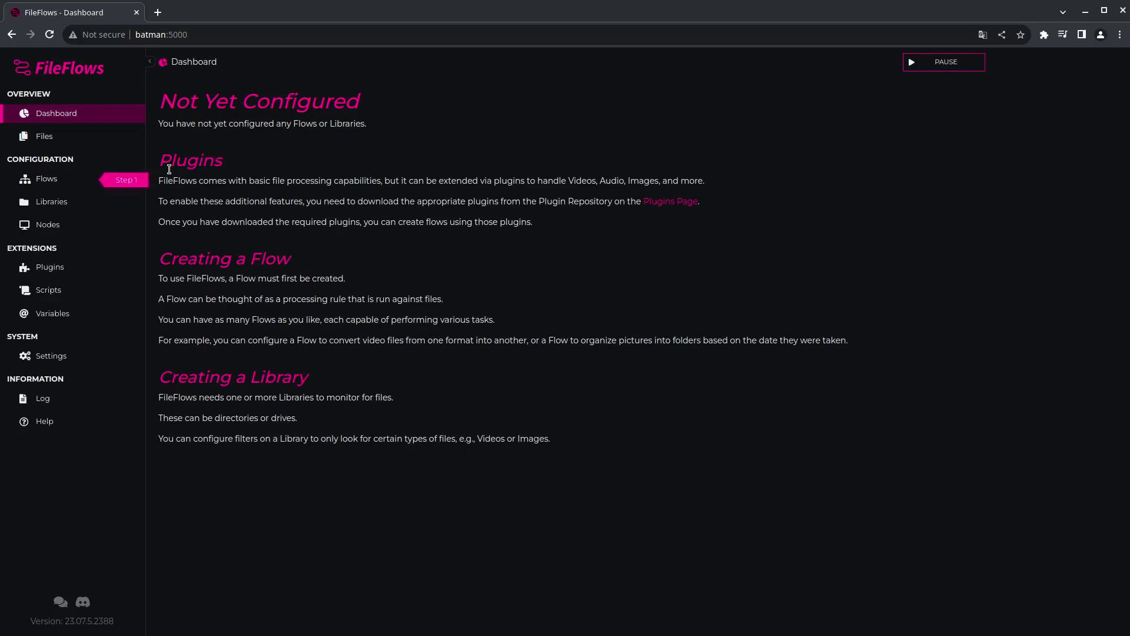
- Download the Video Nodes plugin from the plugin repository and close the plugin browser
left_click(647, 202)
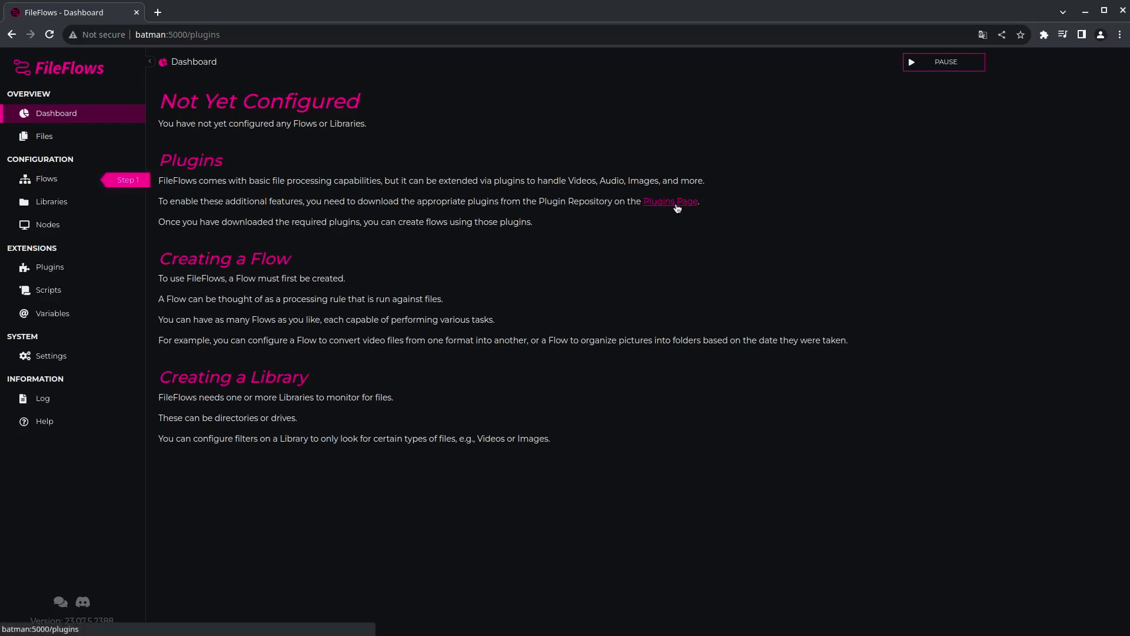
left_click(179, 98)
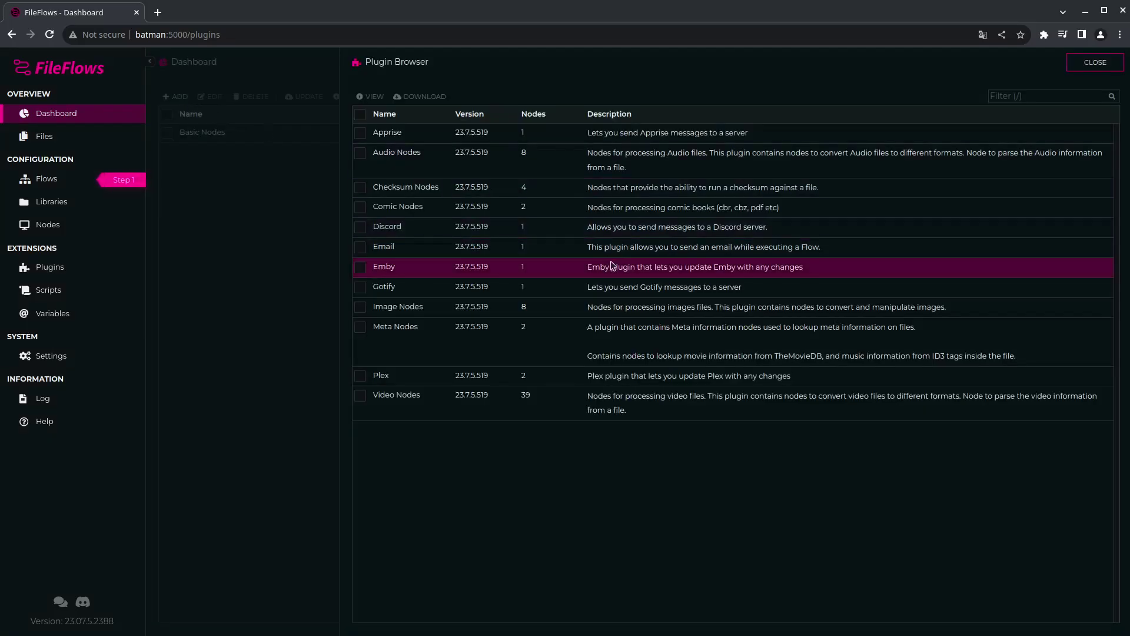
left_click(412, 404)
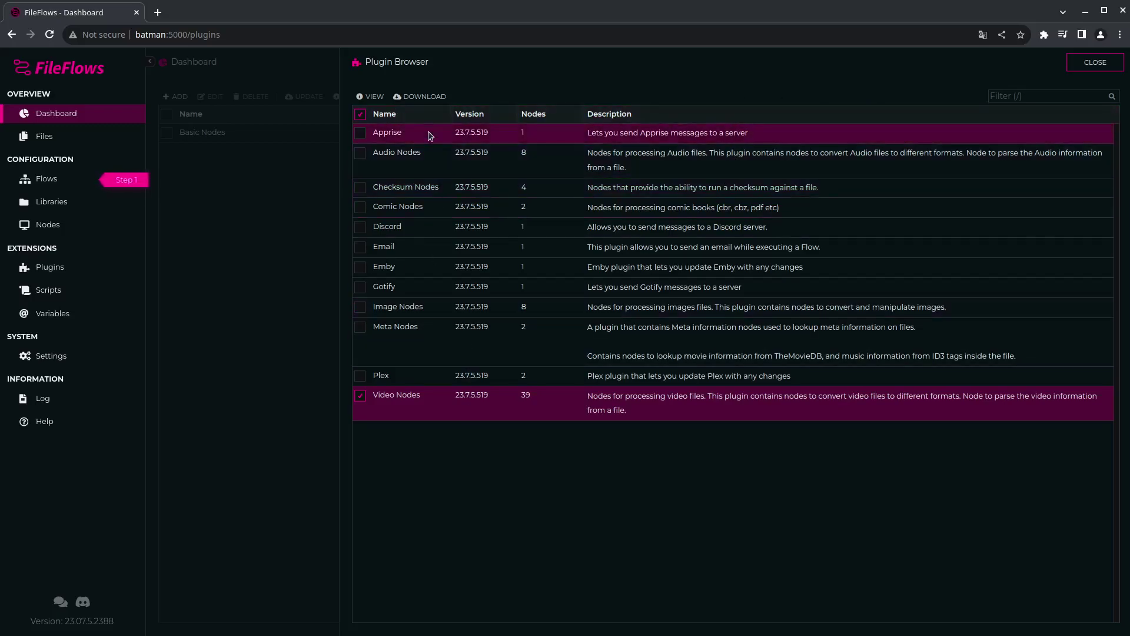
left_click(424, 98)
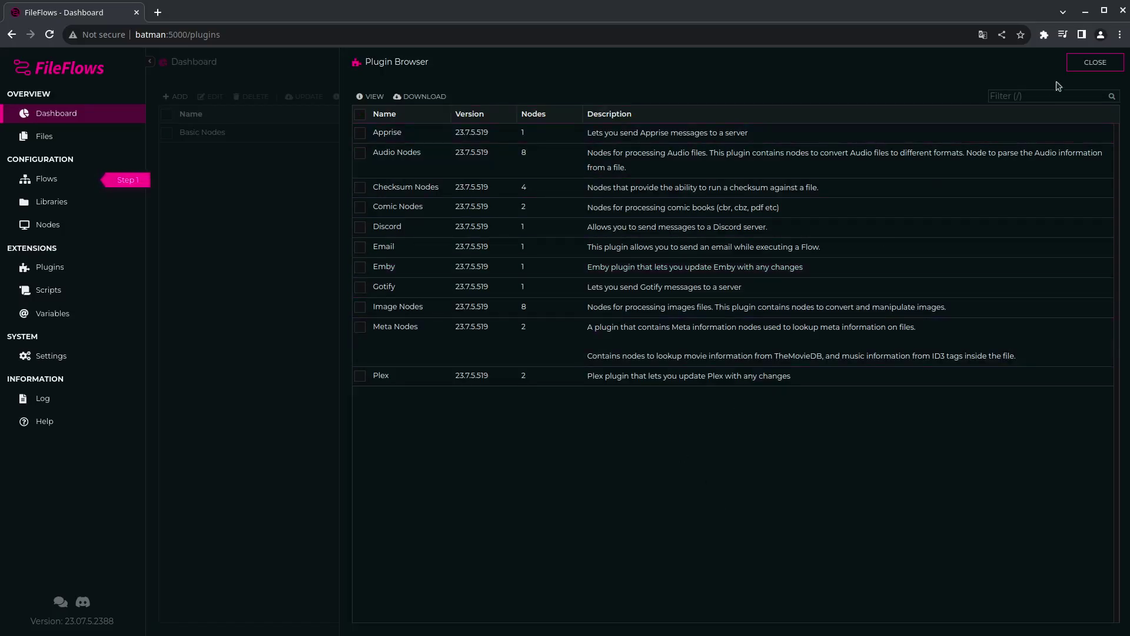
left_click(1097, 63)
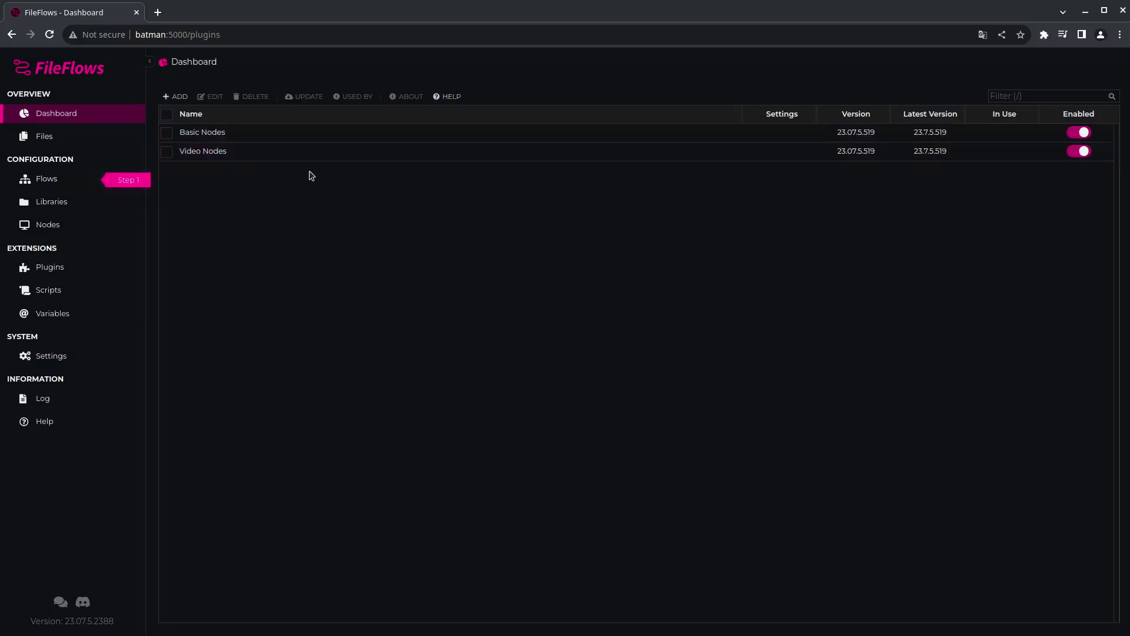
- Examine which templates are offered for a new flow, and cancel without creating one
left_click(73, 184)
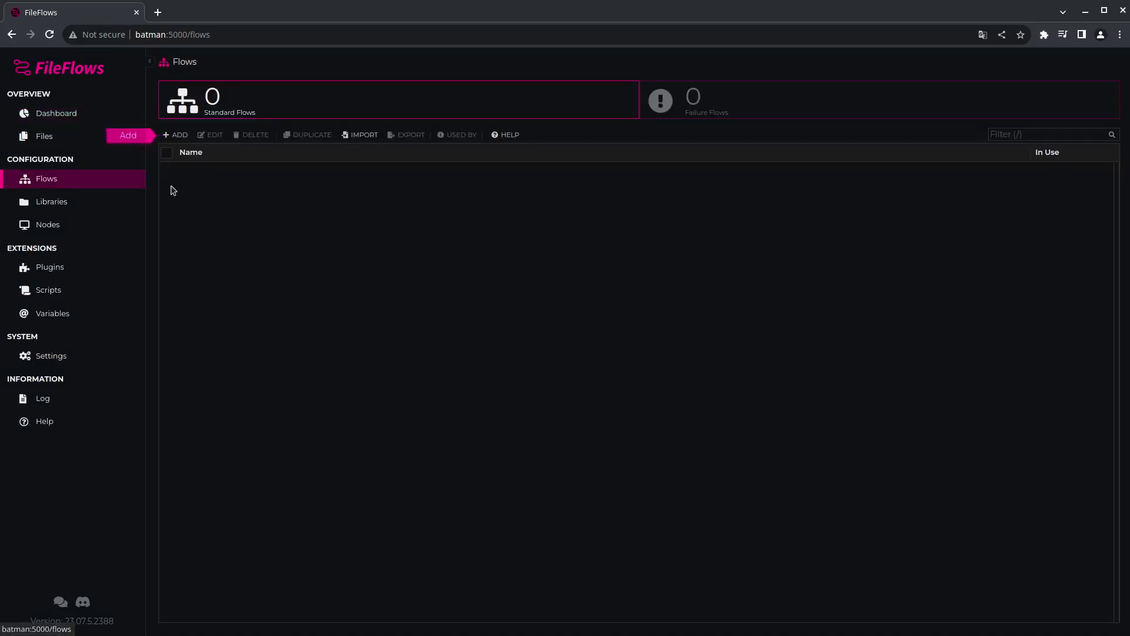
left_click(174, 136)
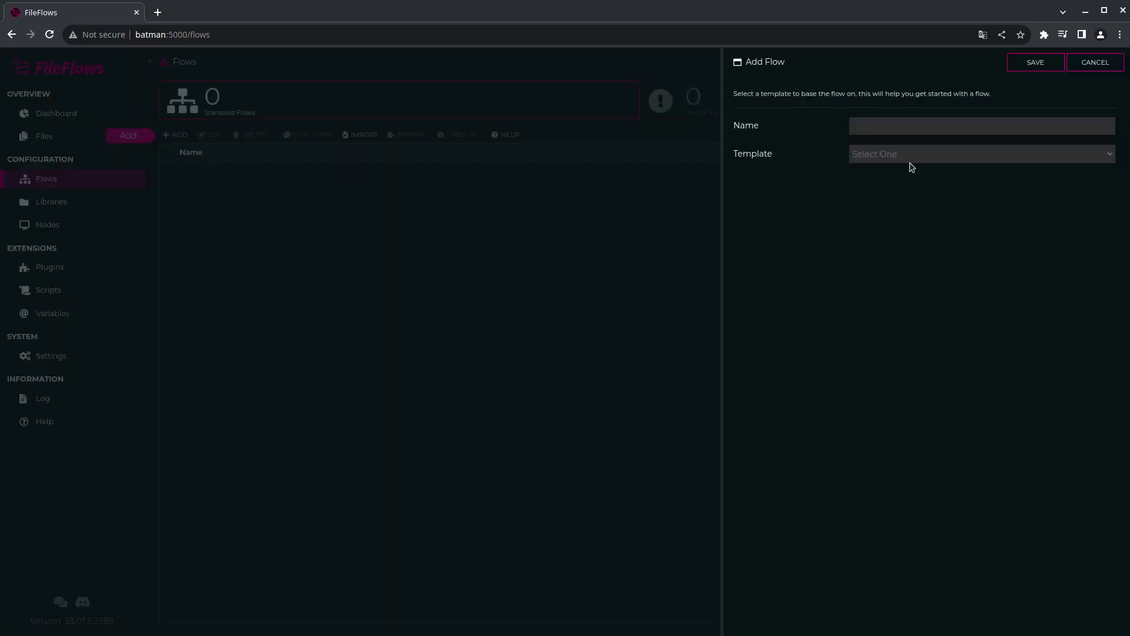
left_click(909, 160)
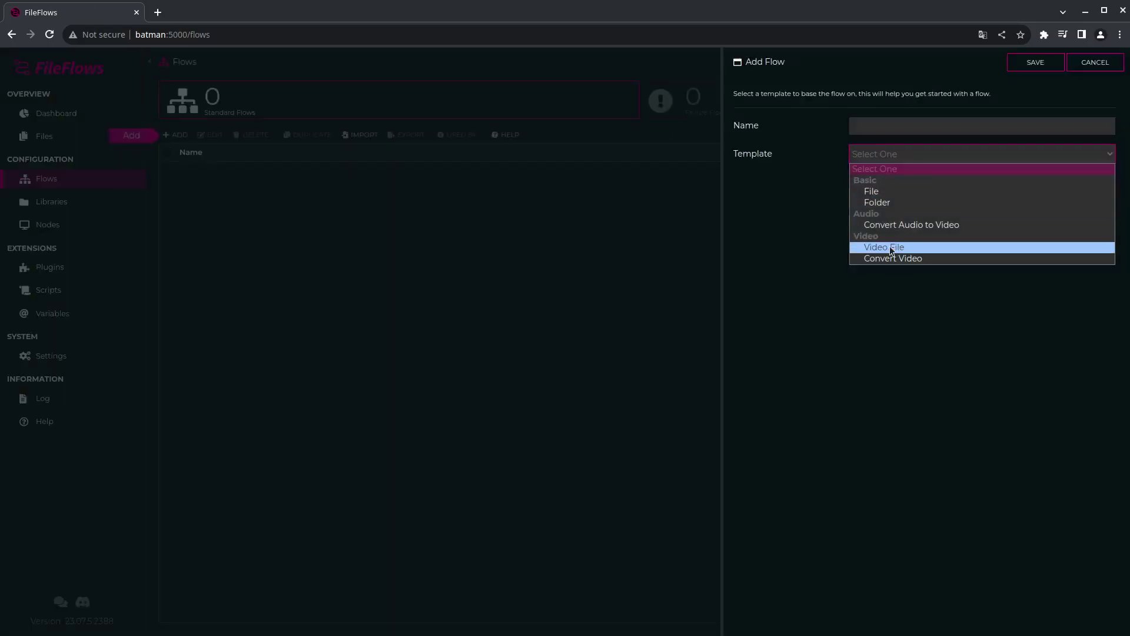
left_click(1109, 70)
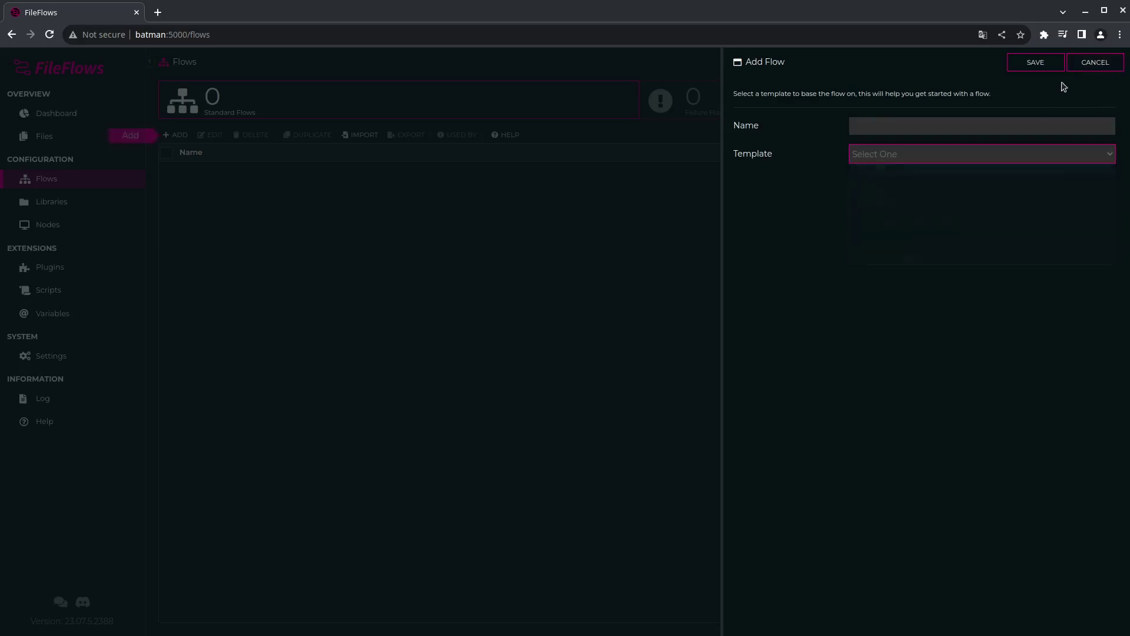
left_click(1095, 67)
- Download the Audio Nodes, Comic Nodes and Image Nodes plugins from the plugin repository and close the plugin browser
left_click(66, 272)
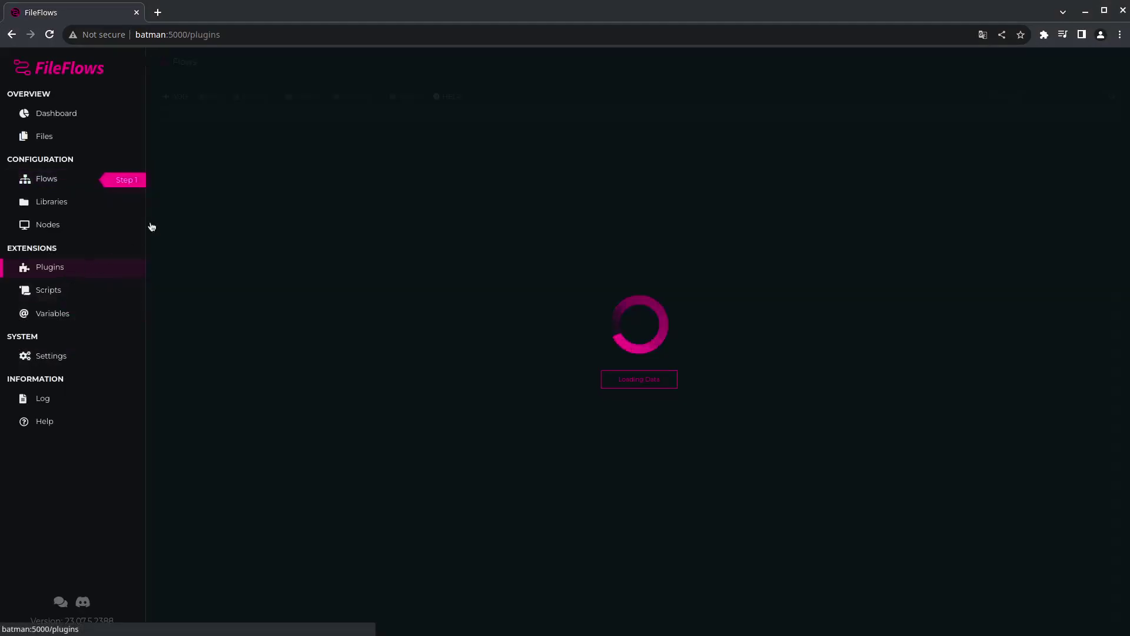
left_click(180, 97)
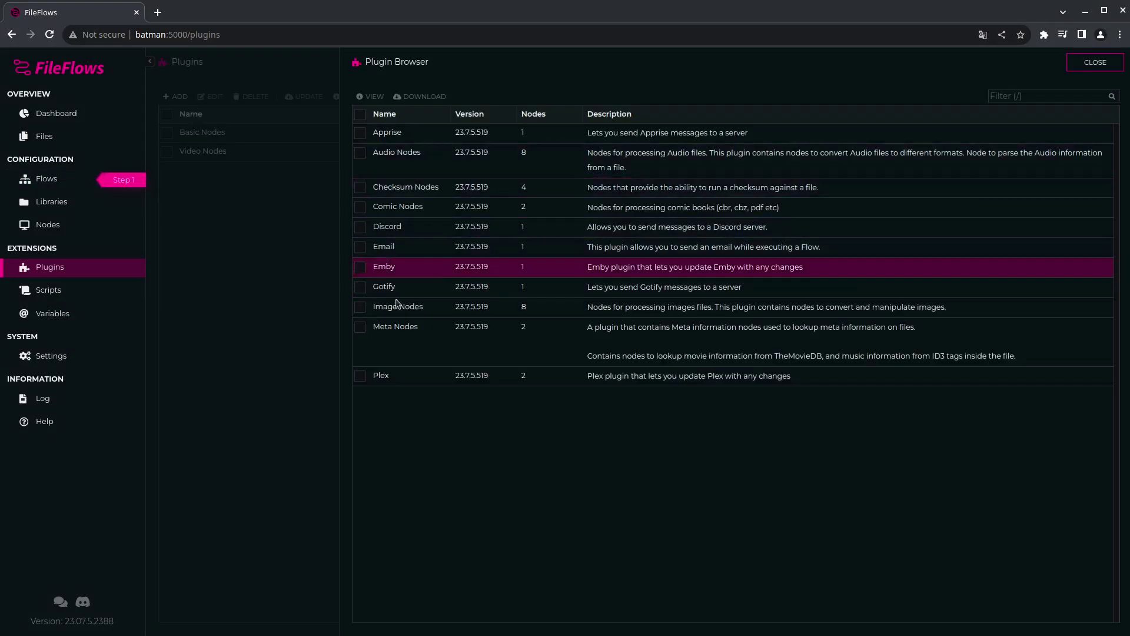
left_click(391, 154)
left_click(394, 308)
left_click(359, 154)
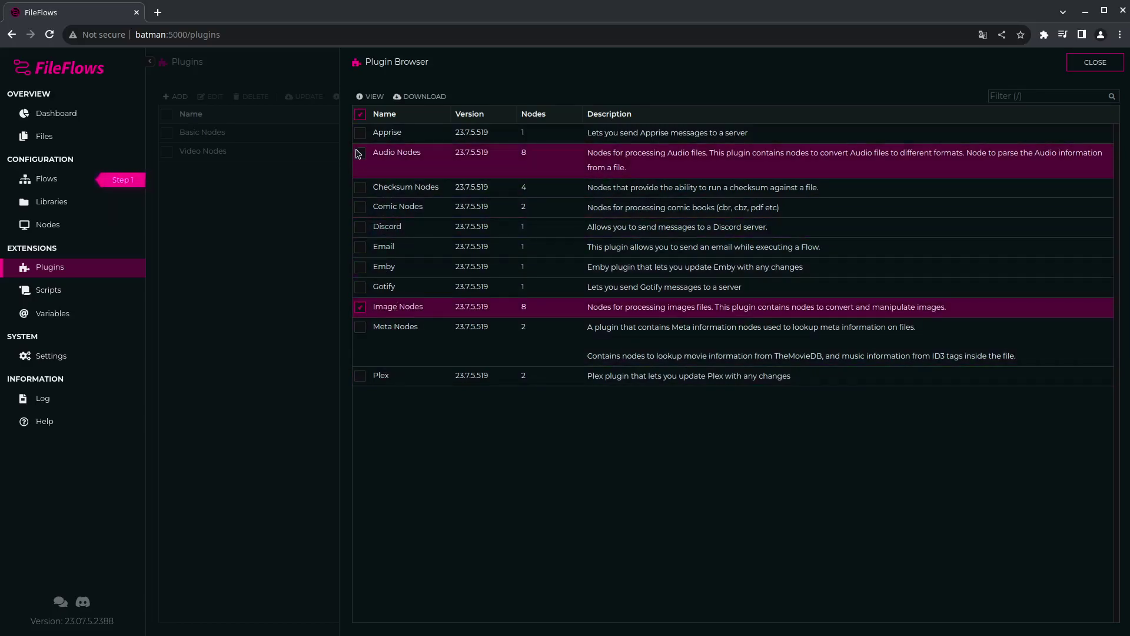
left_click(361, 208)
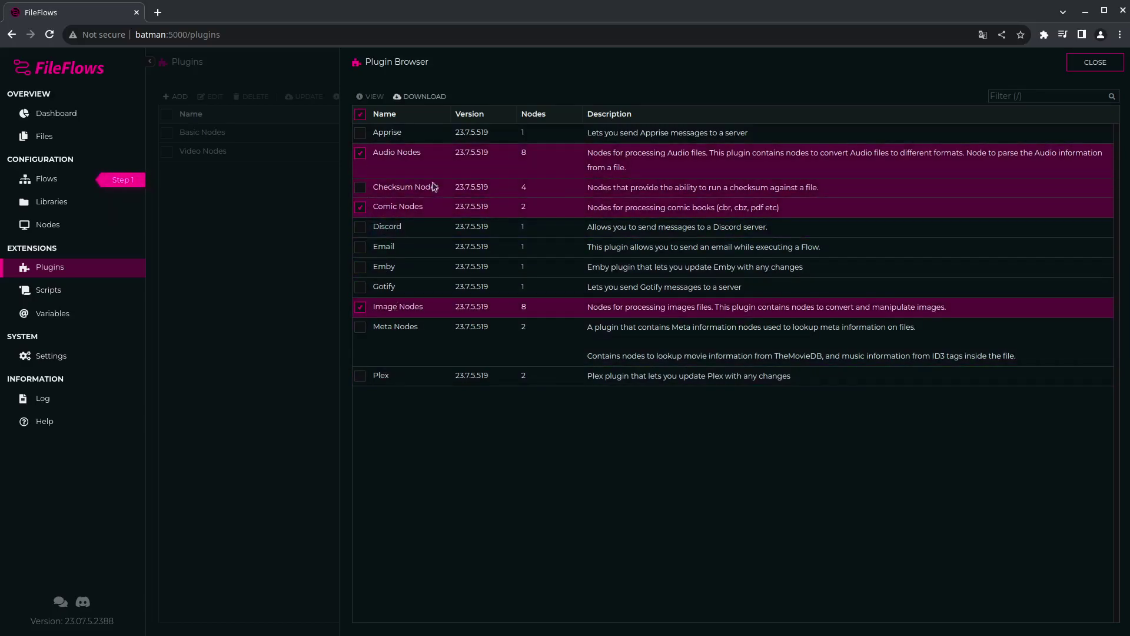
left_click(420, 97)
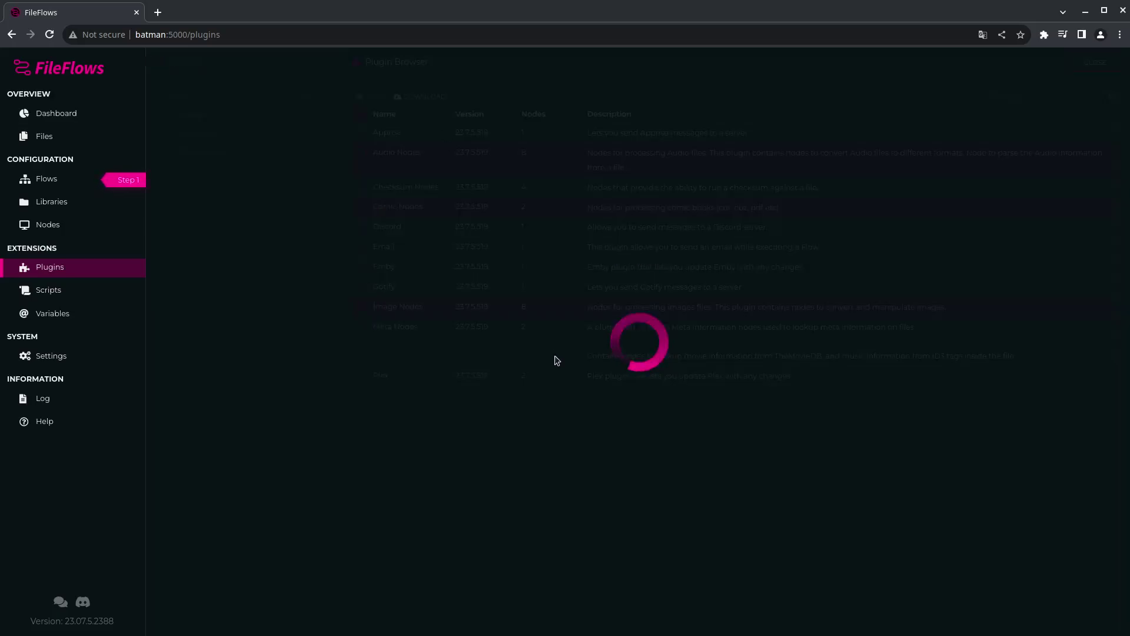
left_click(1080, 65)
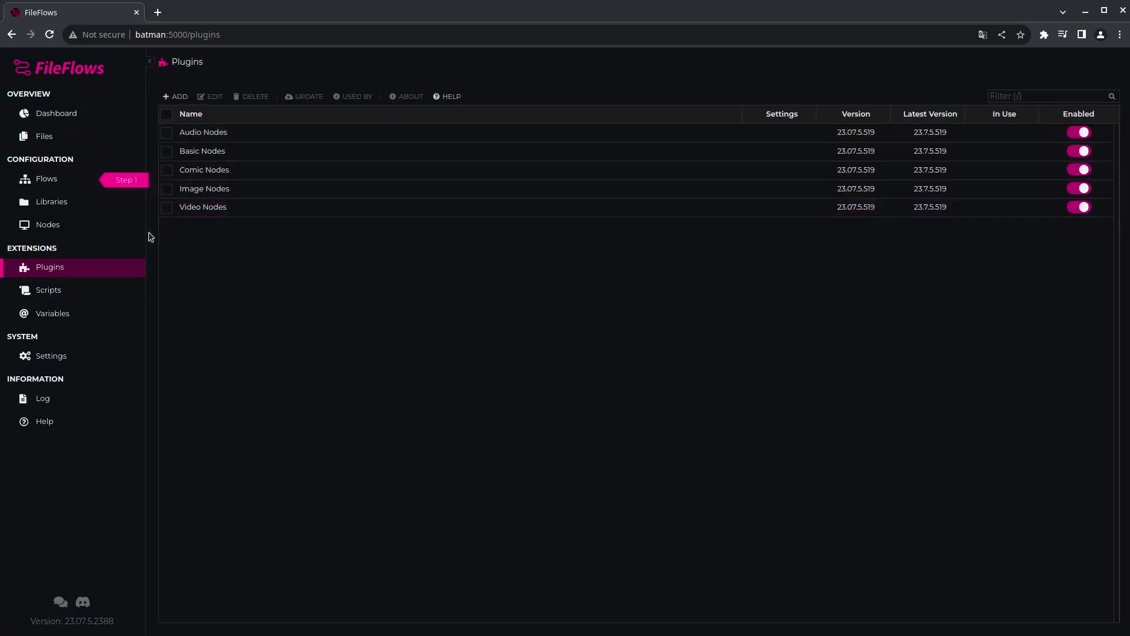
- Check the new-flow template list again for the audio, comic and image plugins' templates, and cancel the new flow
left_click(46, 180)
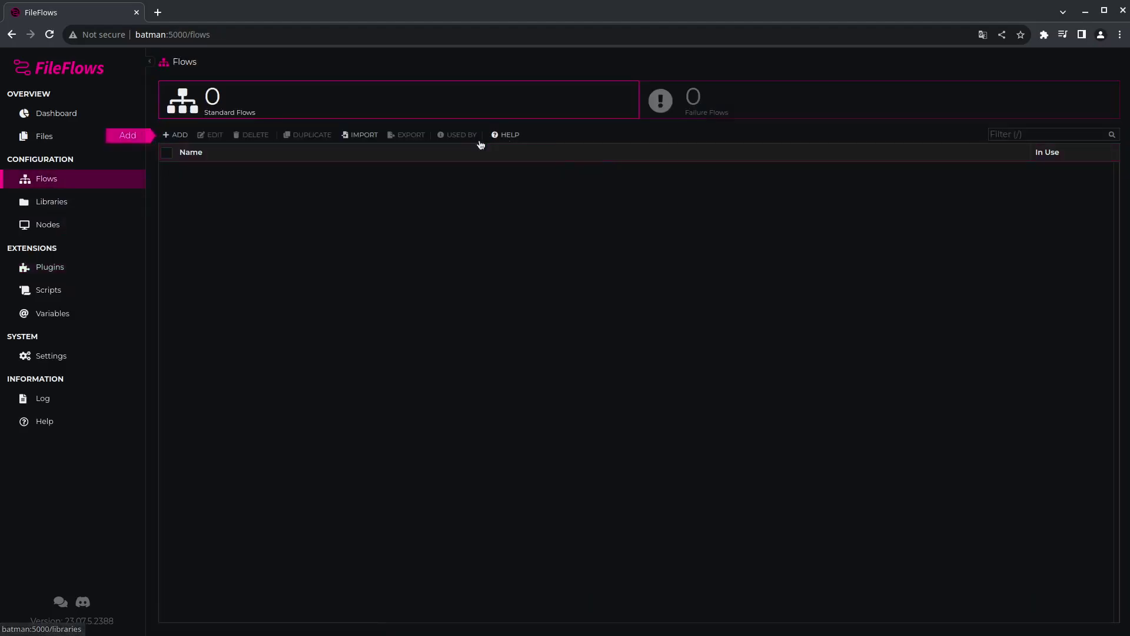
left_click(179, 137)
left_click(997, 156)
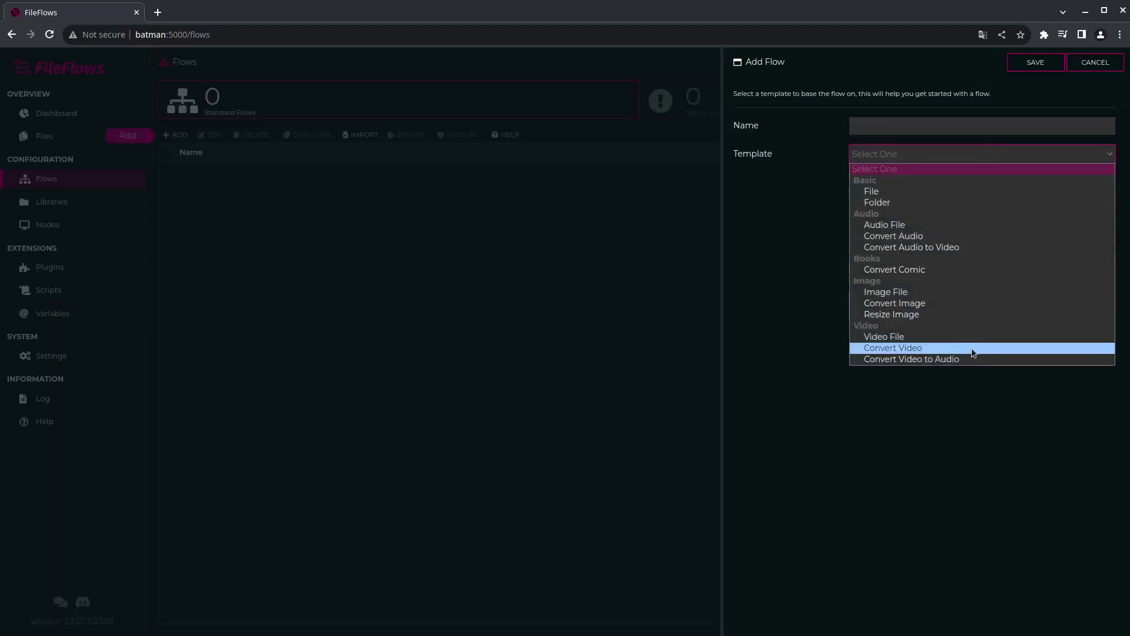
left_click(790, 252)
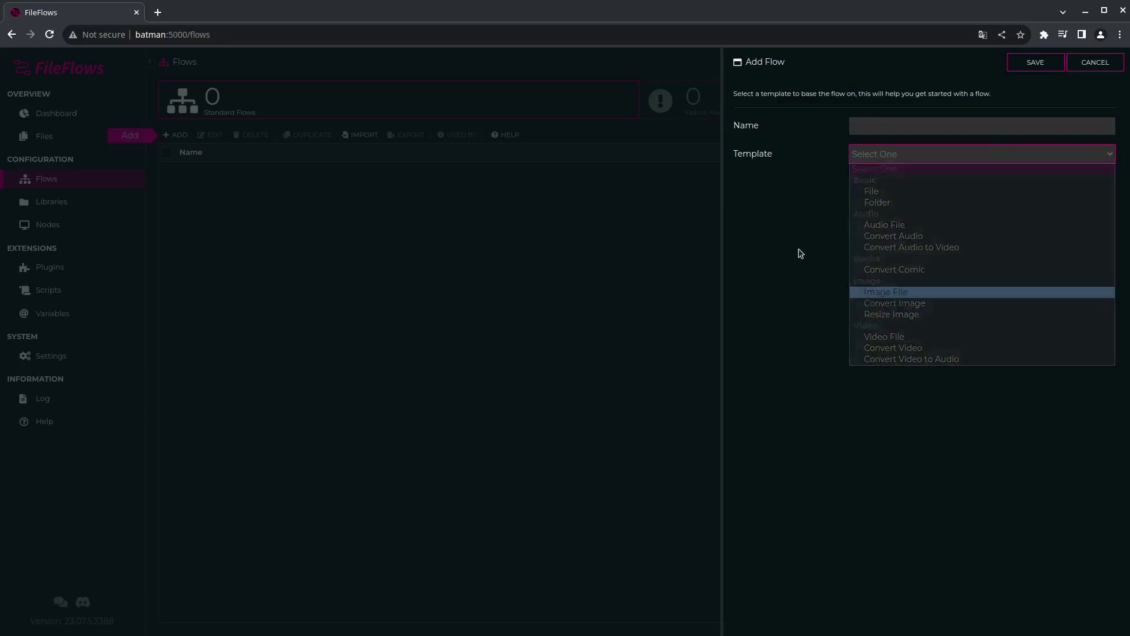
left_click(1095, 62)
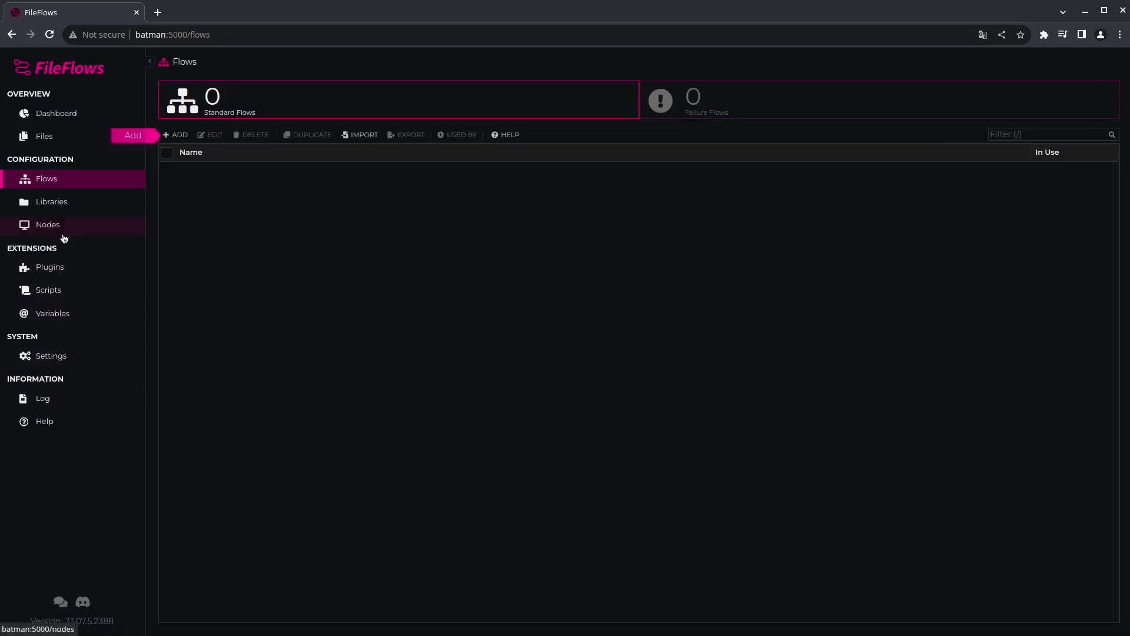
- Edit the ffmpeg variable so that its path is /usr/bin/ffmpeg
left_click(65, 314)
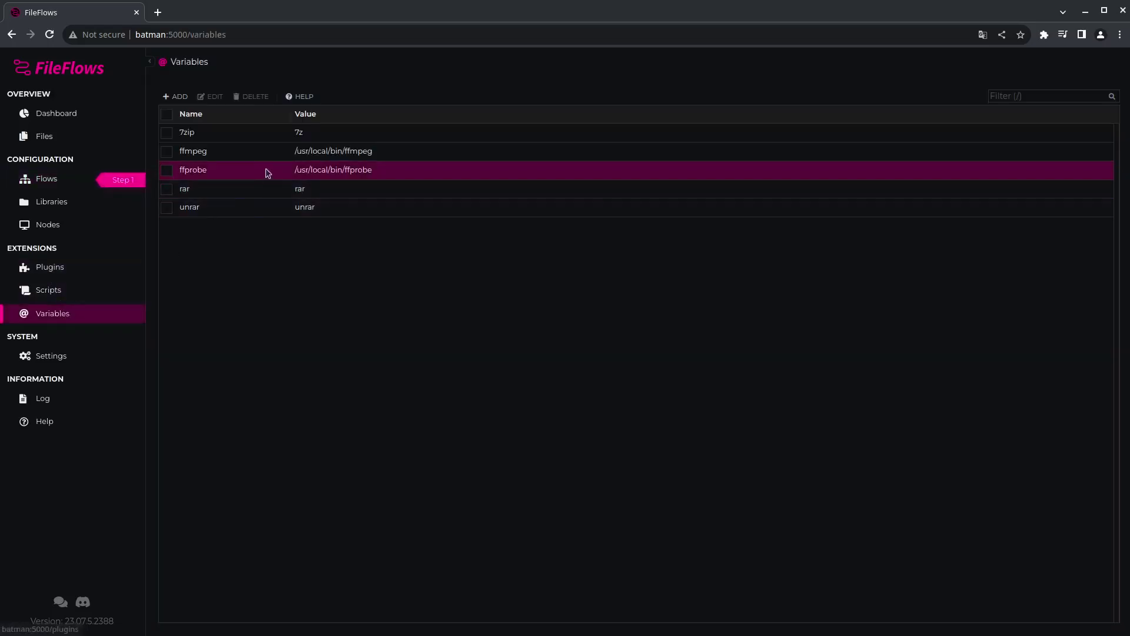
double_click(288, 157)
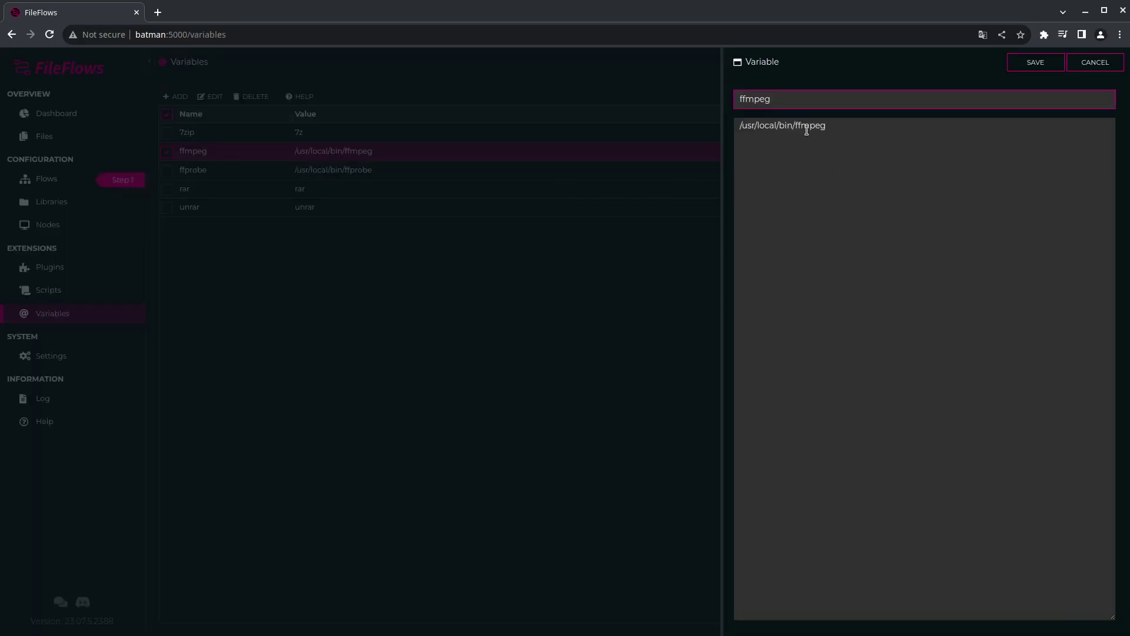
double_click(769, 127)
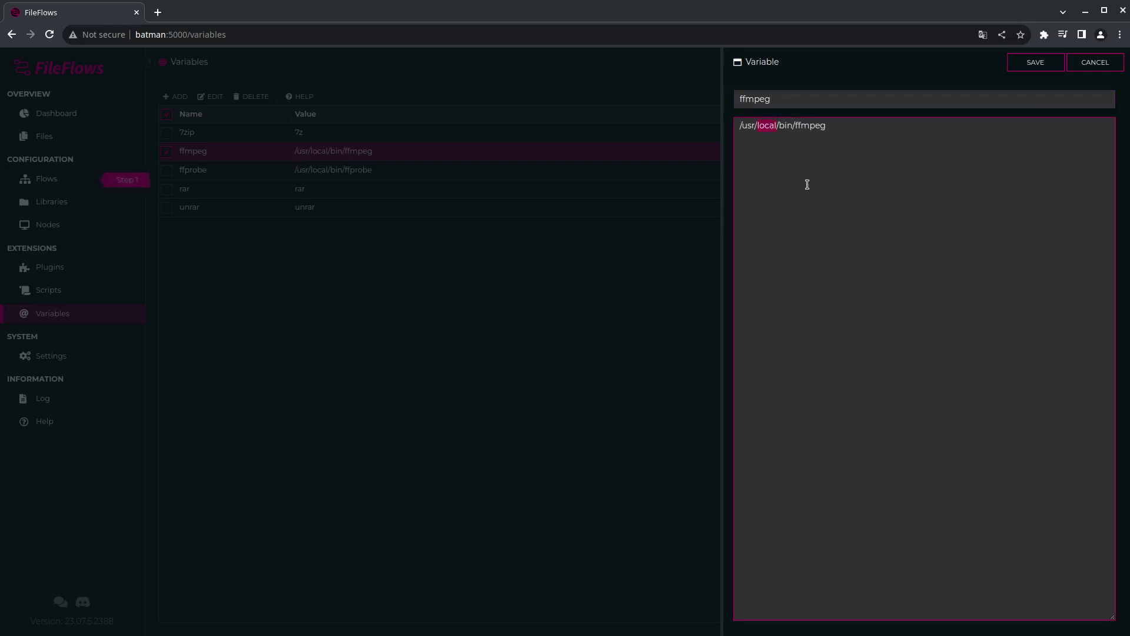
key("Delete")
key("Delete")
- Run "whereis ffmpeg" in Konsole to check the path, return to the browser and save the ffmpeg variable
key("alt+Tab")
type("whereis ffmpeg")
key("Return")
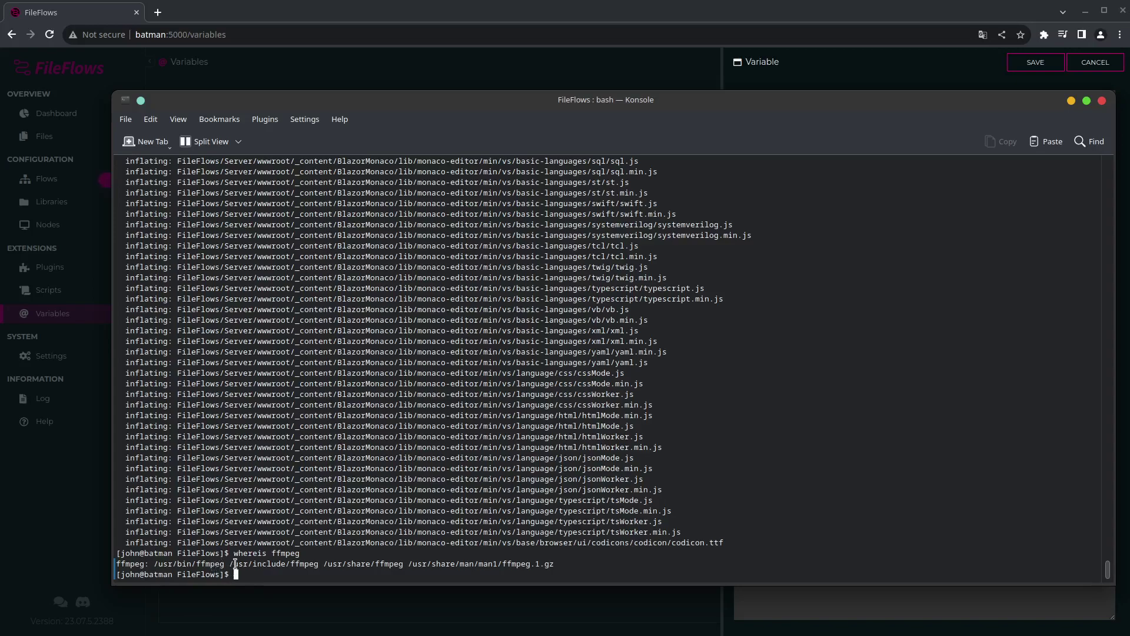
key("alt+Tab")
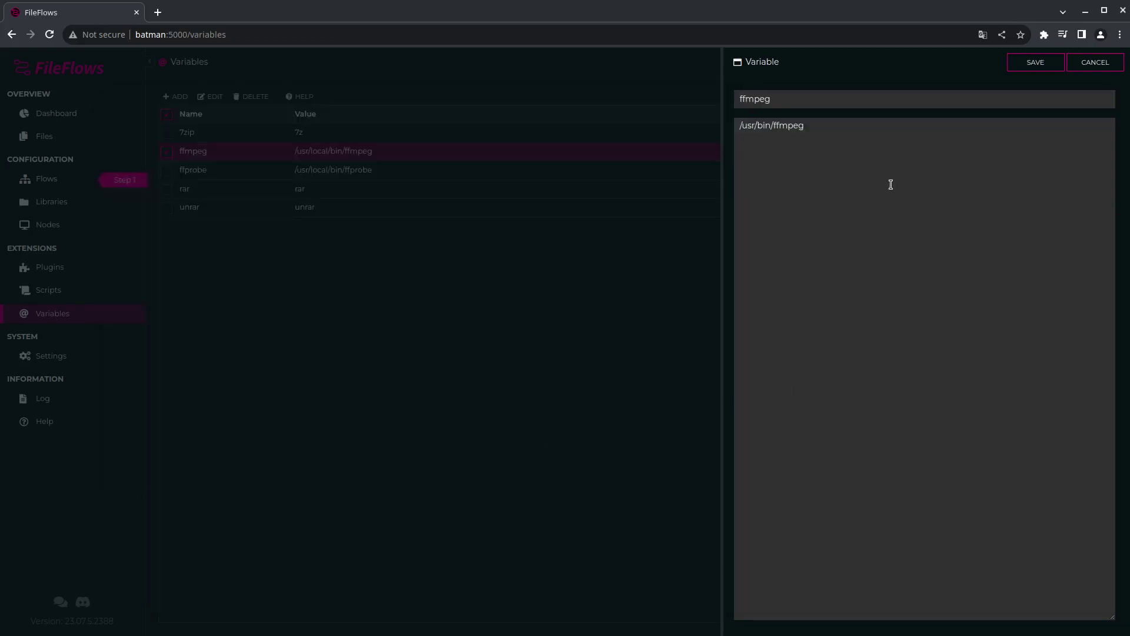
left_click(1039, 63)
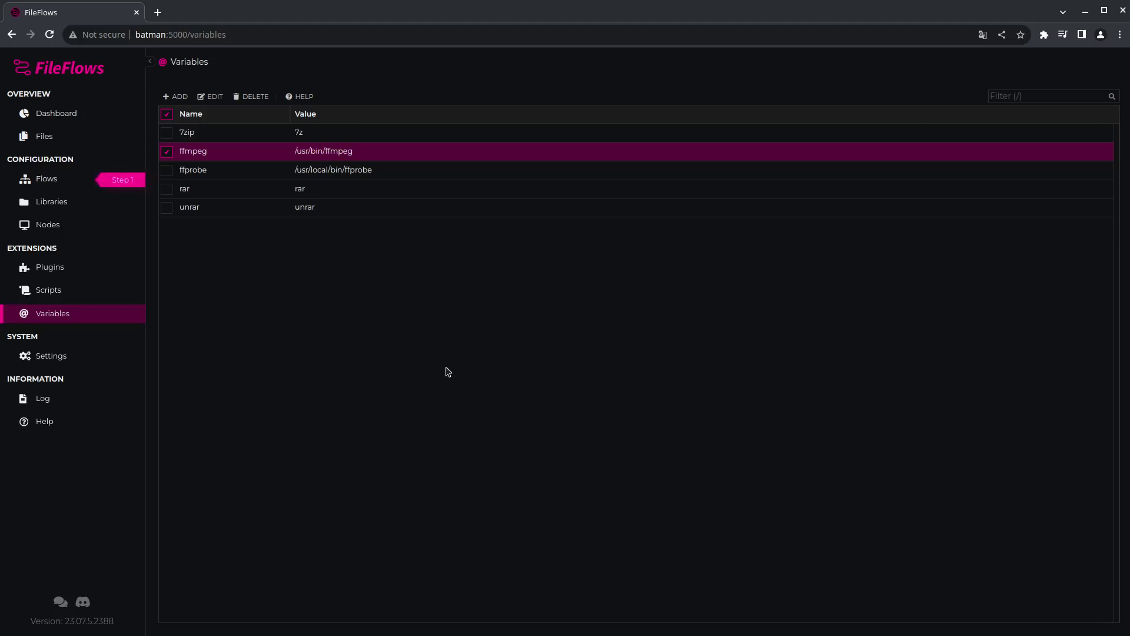
- Start a new flow named "convert" from the Convert Video template and set its video codec to H.265
left_click(76, 179)
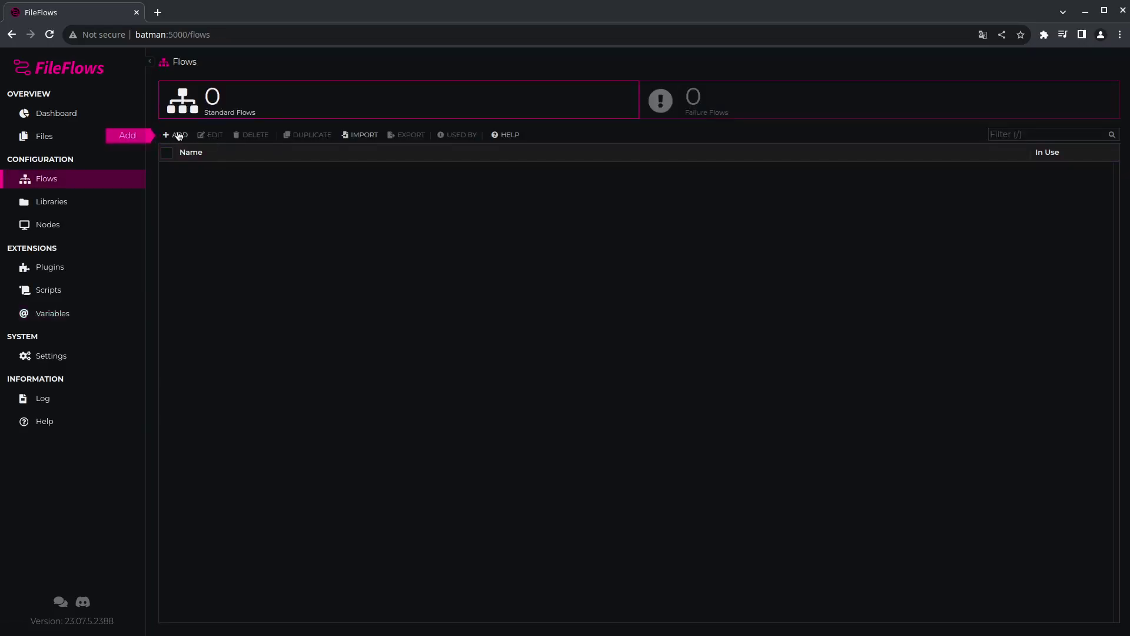
left_click(175, 135)
left_click(921, 158)
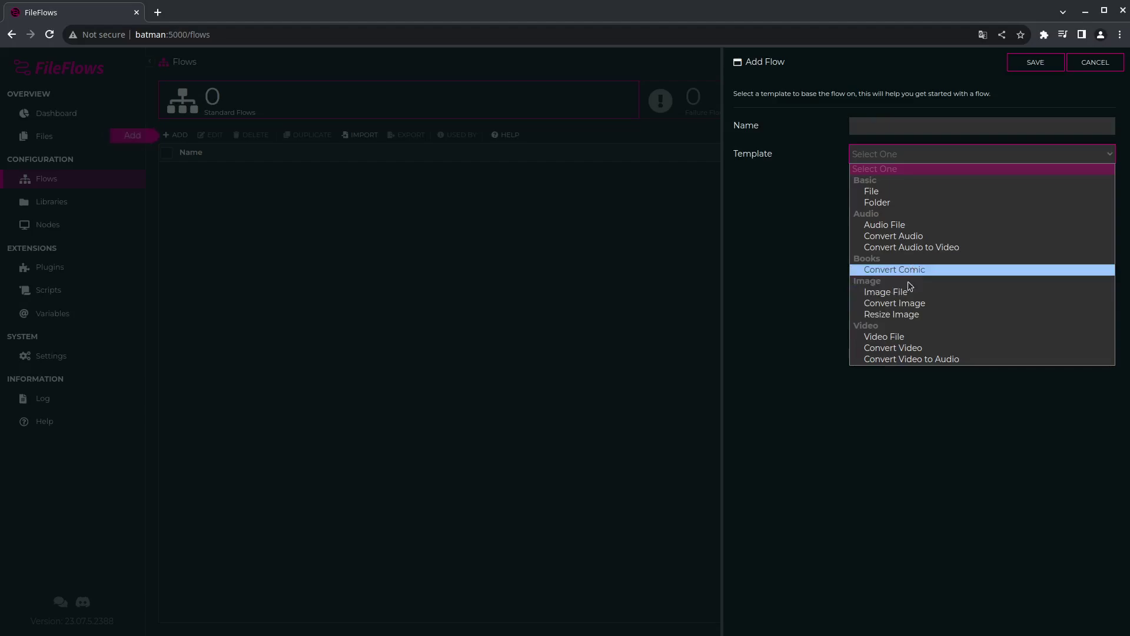
left_click(901, 348)
left_click(870, 131)
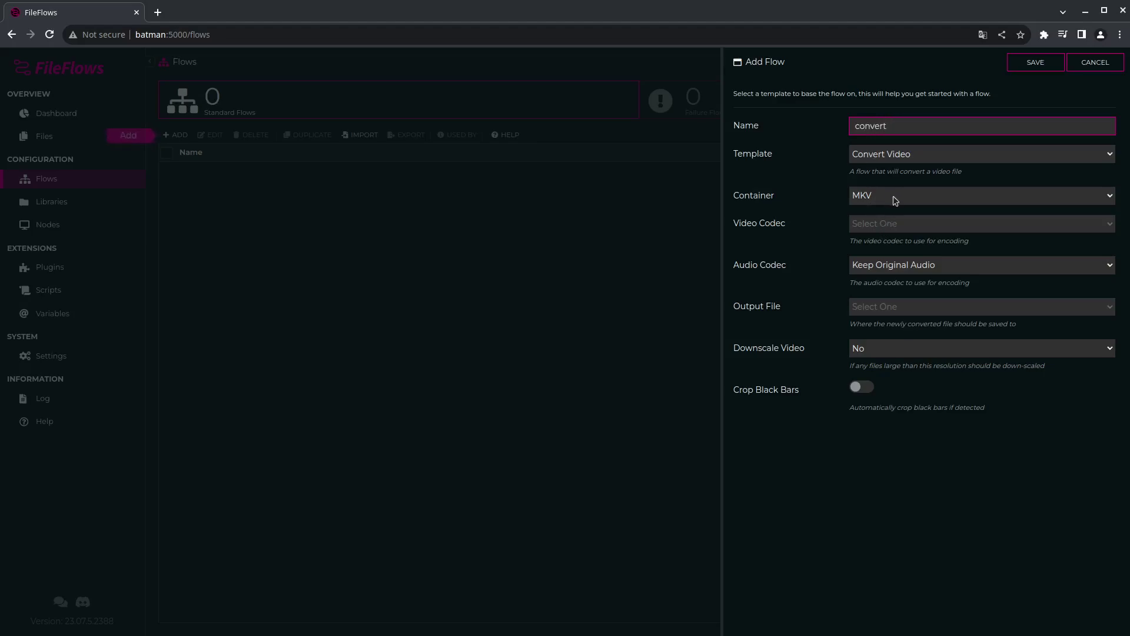
left_click(893, 226)
left_click(904, 259)
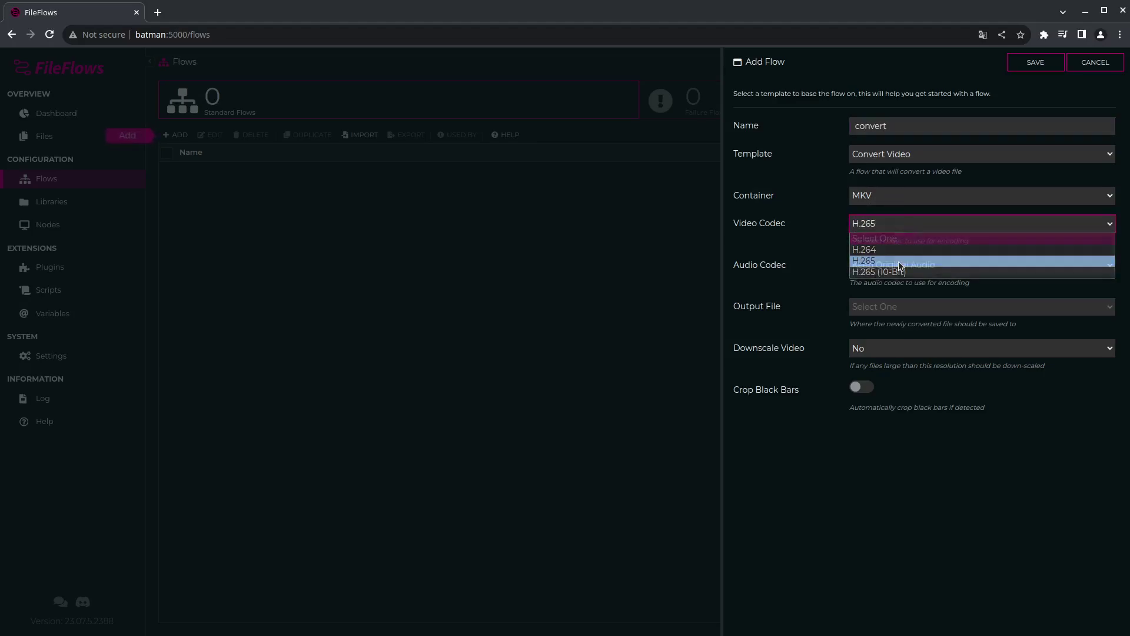
- Set the convert flow's audio codec to AAC and its output file to Save to Folder
left_click(915, 266)
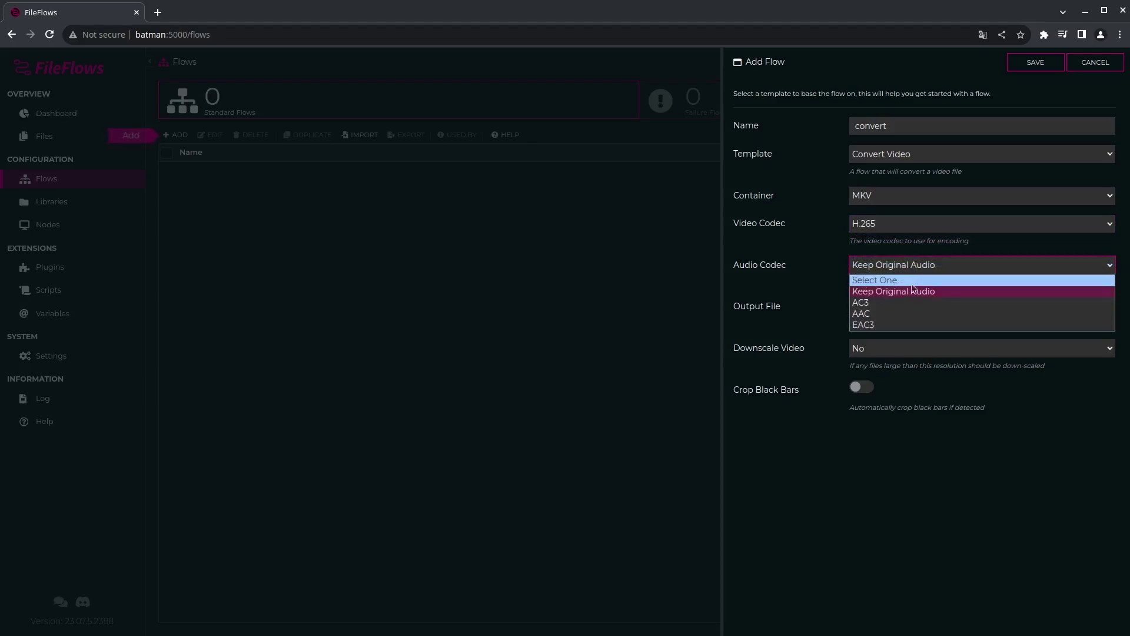
left_click(905, 314)
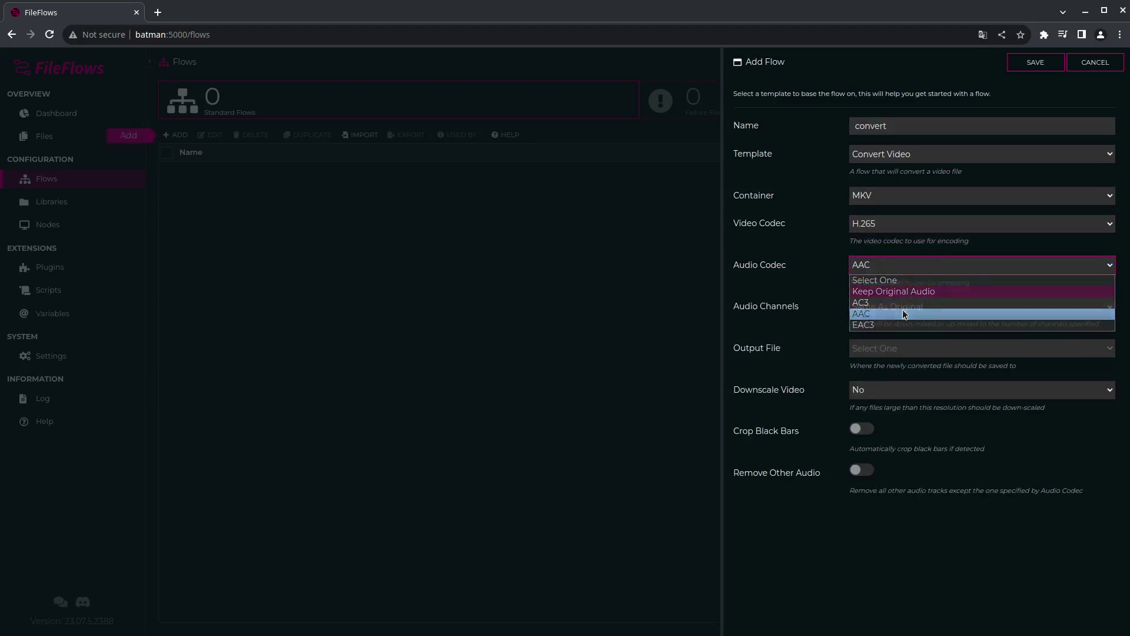
left_click(901, 349)
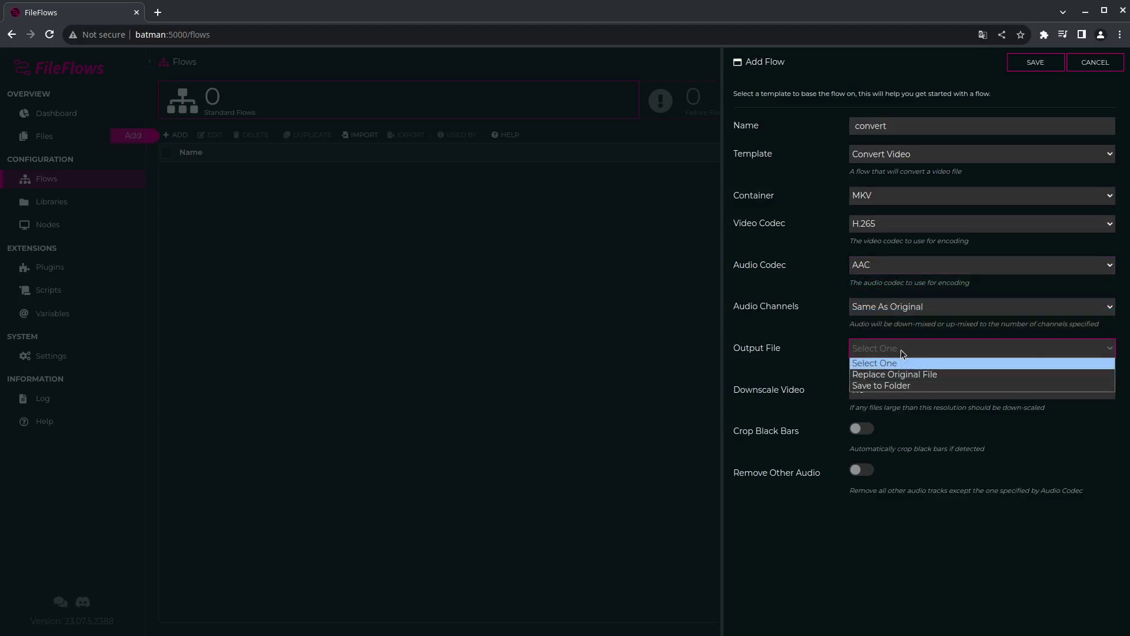
left_click(899, 385)
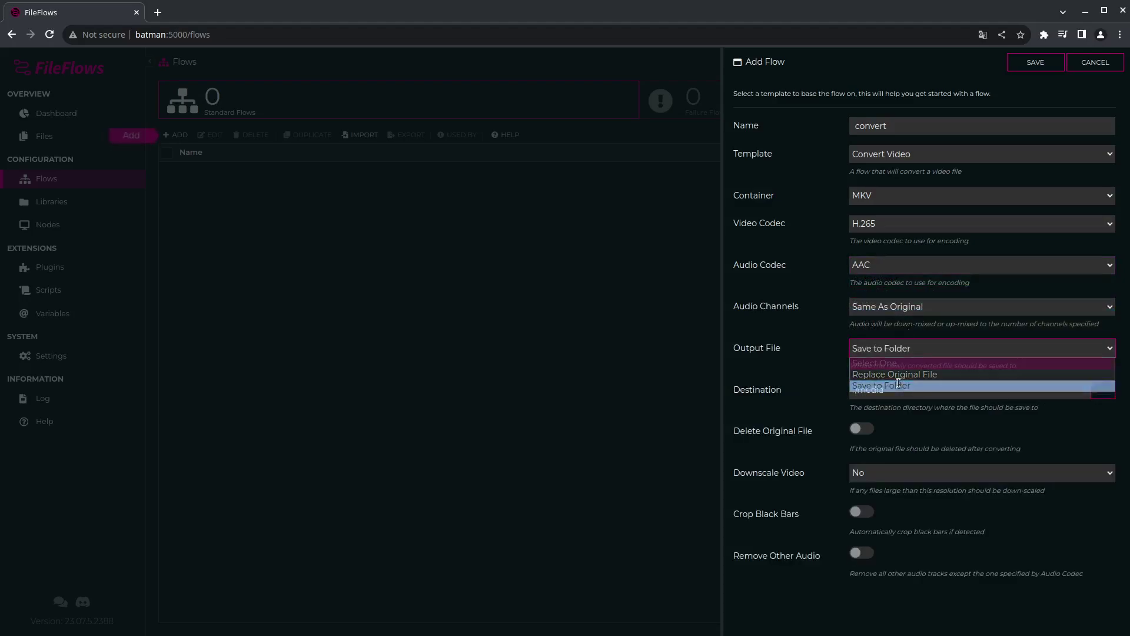
- Set the flow's destination to the converted folder inside the home directory's Videos folder
triple_click(898, 391)
type("/h")
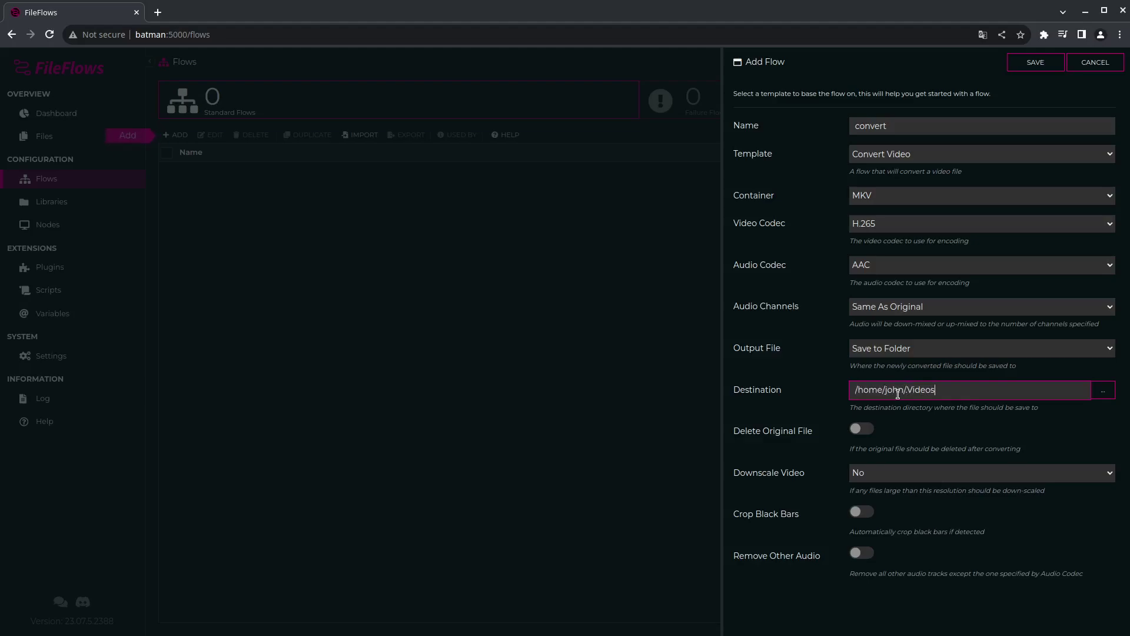
type("ome/john/Videos")
left_click(1103, 391)
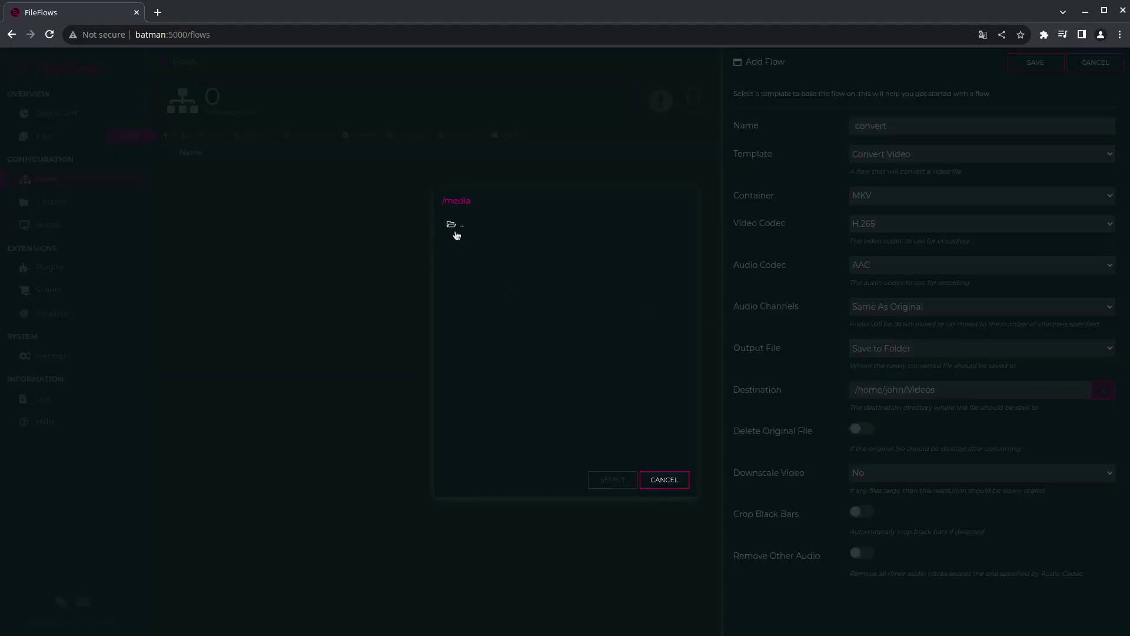
left_click(659, 480)
left_click(919, 391)
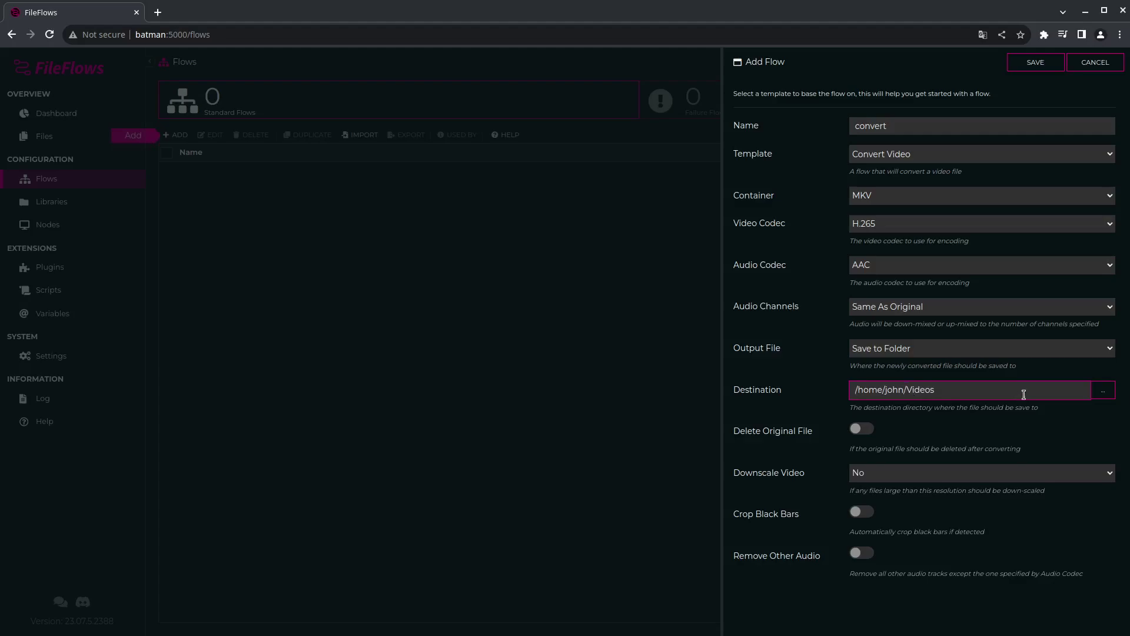
left_click(1102, 391)
left_click(465, 242)
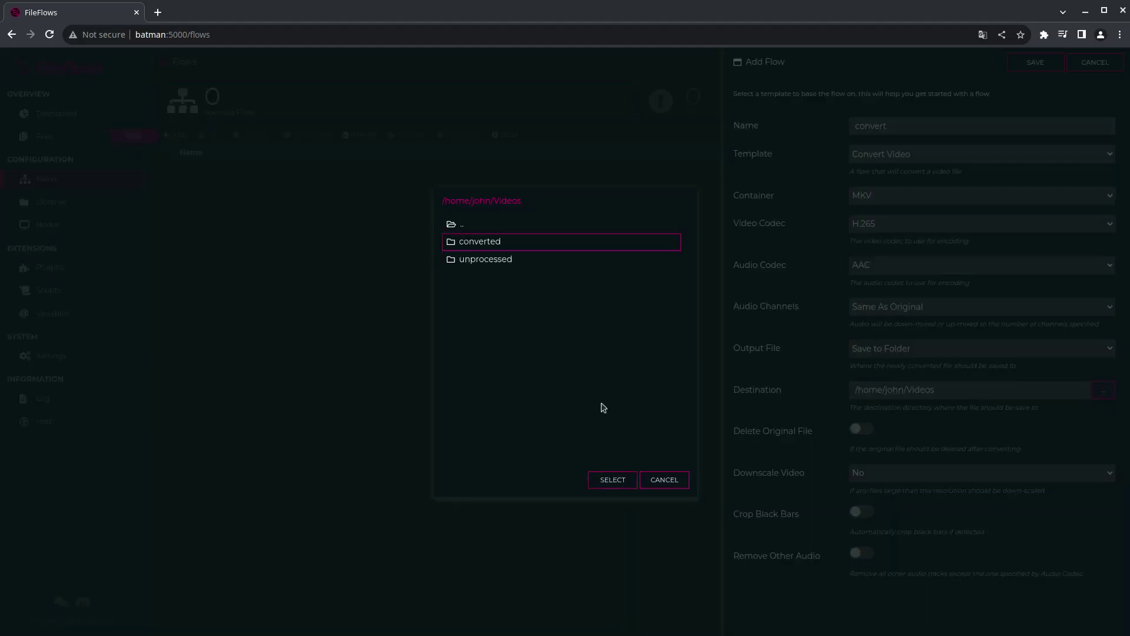
left_click(613, 480)
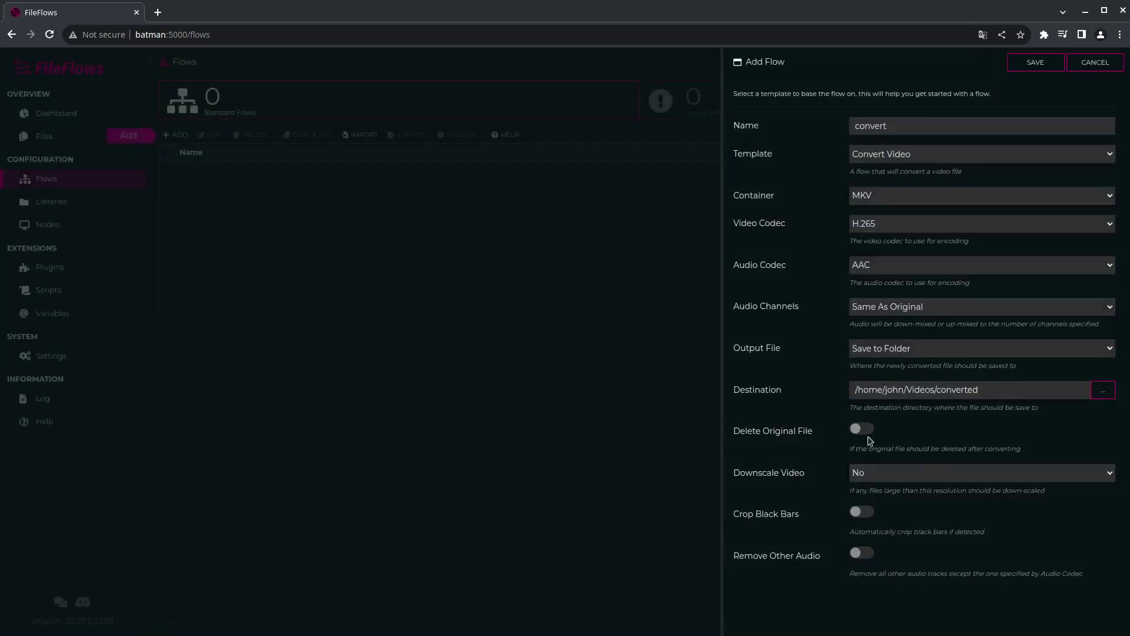
- Enable Crop Black Bars and Remove Other Audio, and save the new flow
left_click(860, 514)
left_click(859, 554)
left_click(1035, 66)
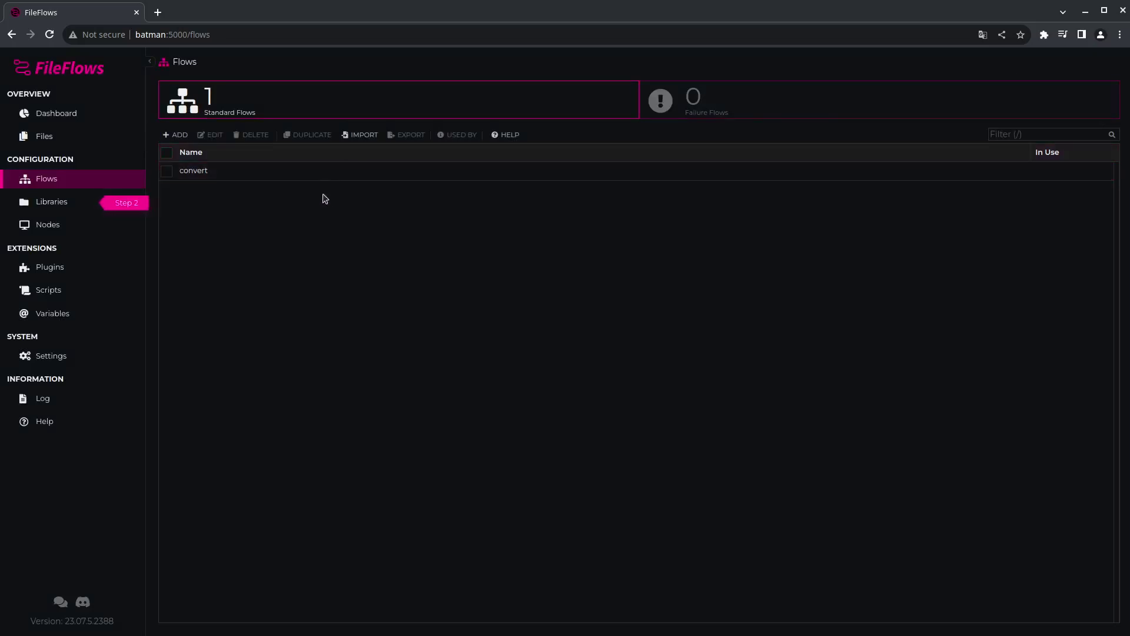
- Open the convert flow in the editor and look through its layout and the available flow elements
double_click(285, 172)
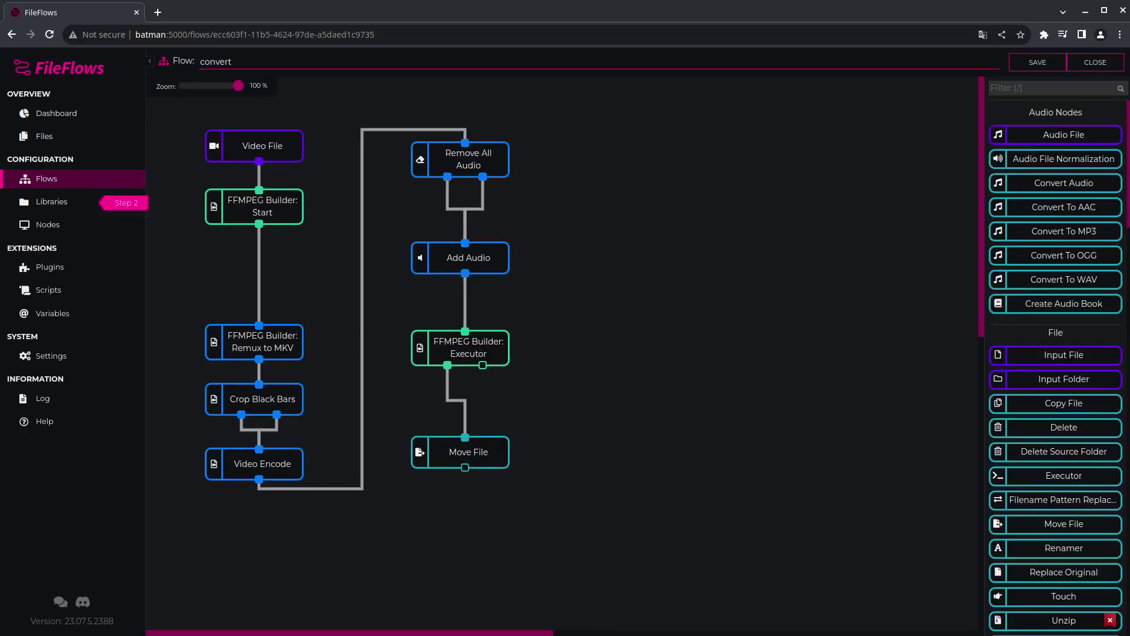
scroll(1100, 464, "down", 10)
scroll(1100, 464, "up", 10)
- Install the Discord plugin from the plugin browser and return to the installed plugins
left_click(68, 274)
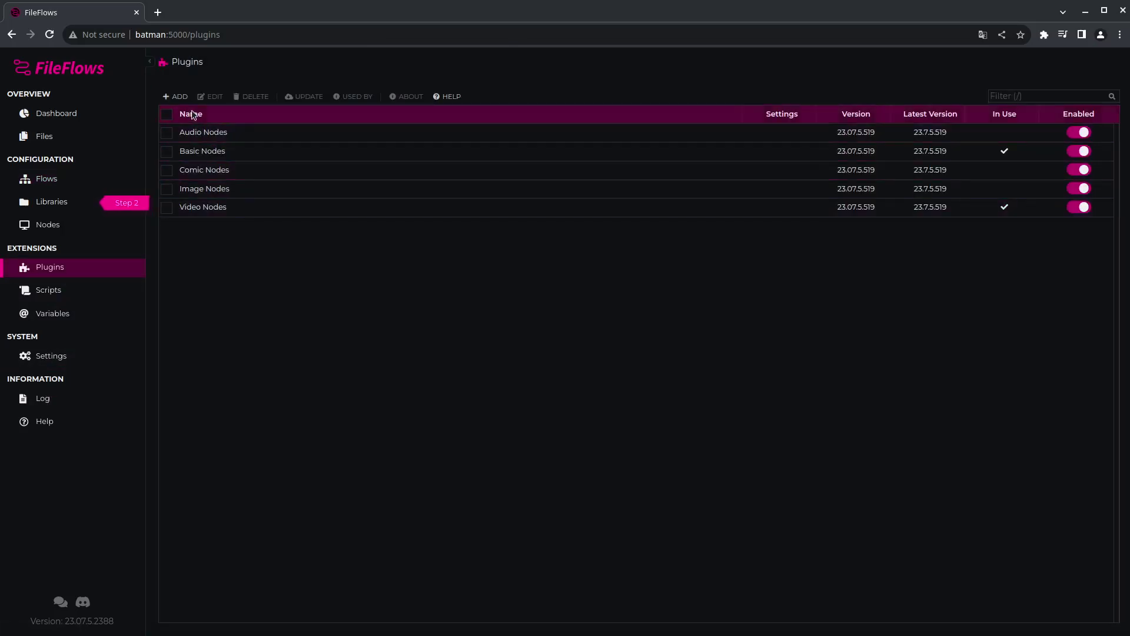
left_click(176, 96)
left_click(378, 175)
left_click(413, 97)
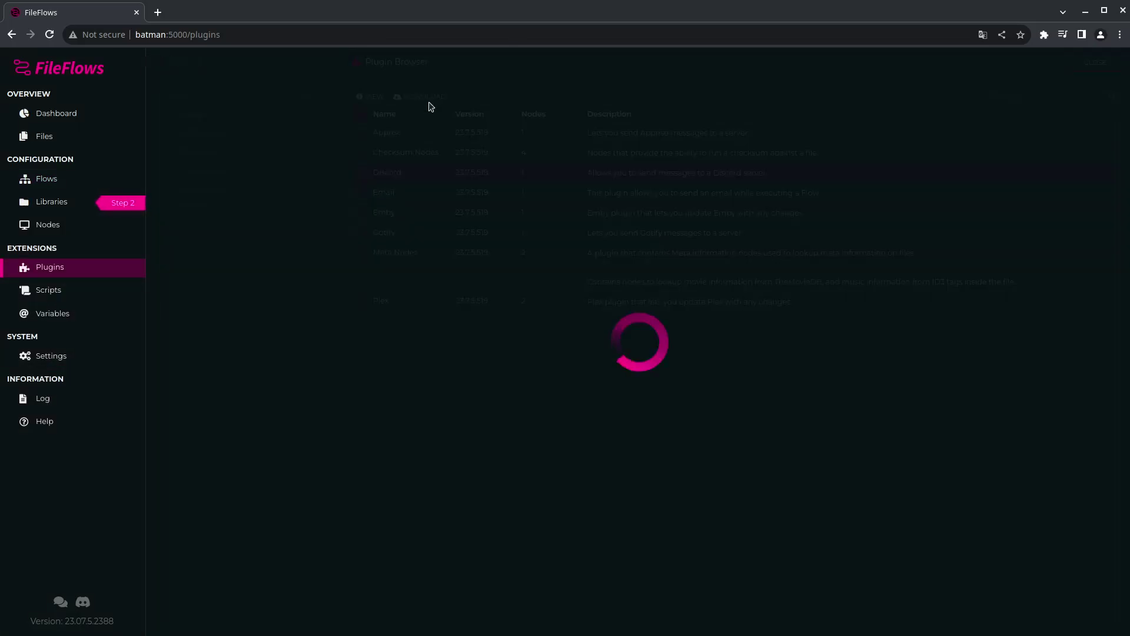
left_click(1088, 71)
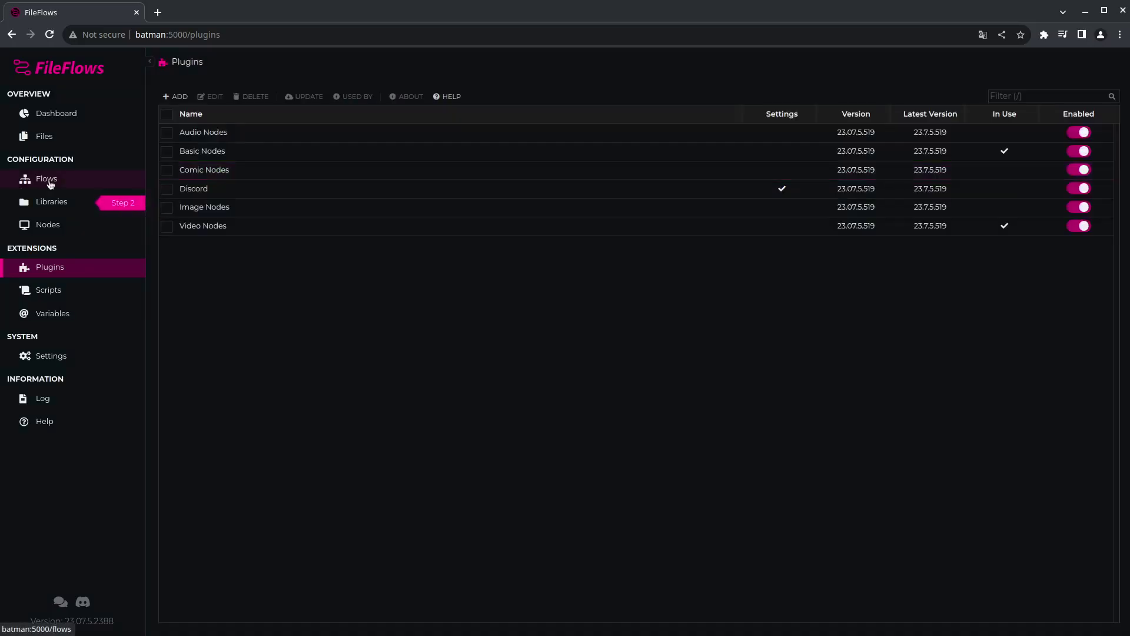
- Reopen the convert flow, find the Discord element and place it below the Move File node
left_click(44, 178)
double_click(247, 176)
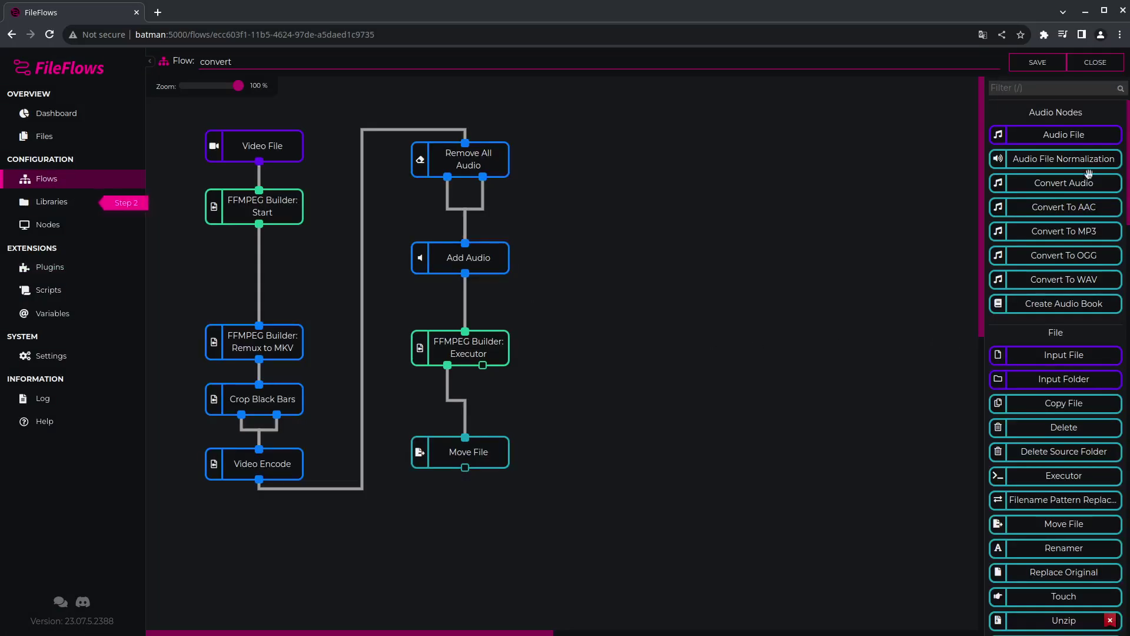
left_click(1064, 89)
type("disco")
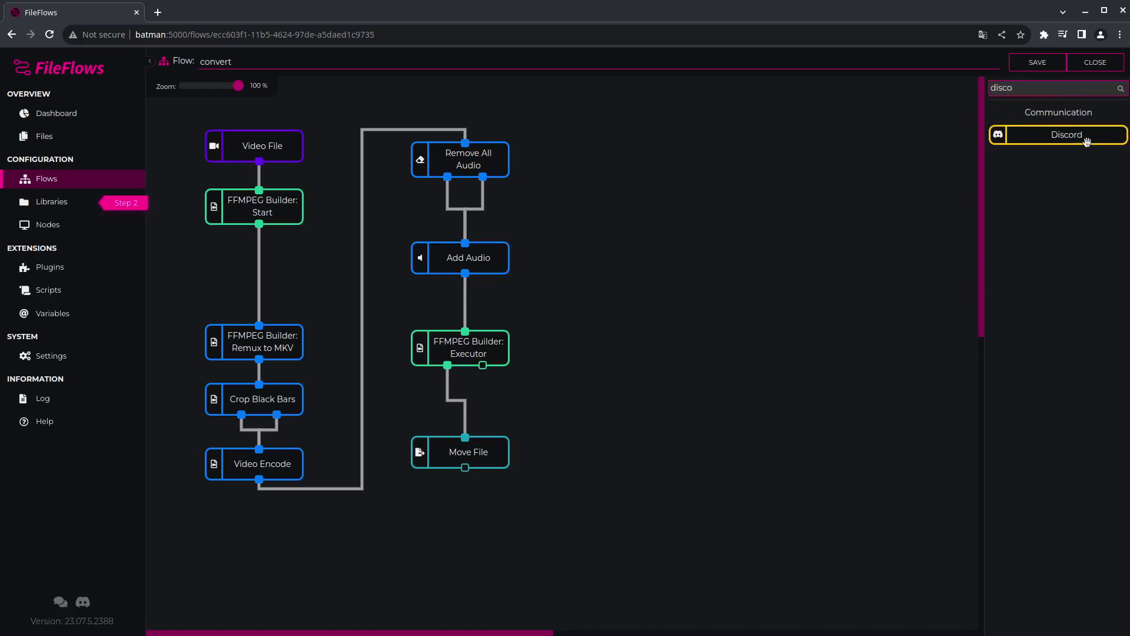
left_click_drag(1086, 141, 498, 495)
- Set the Discord node's message to "{file.FullName} Converted"
left_click(565, 159)
type("{Fil")
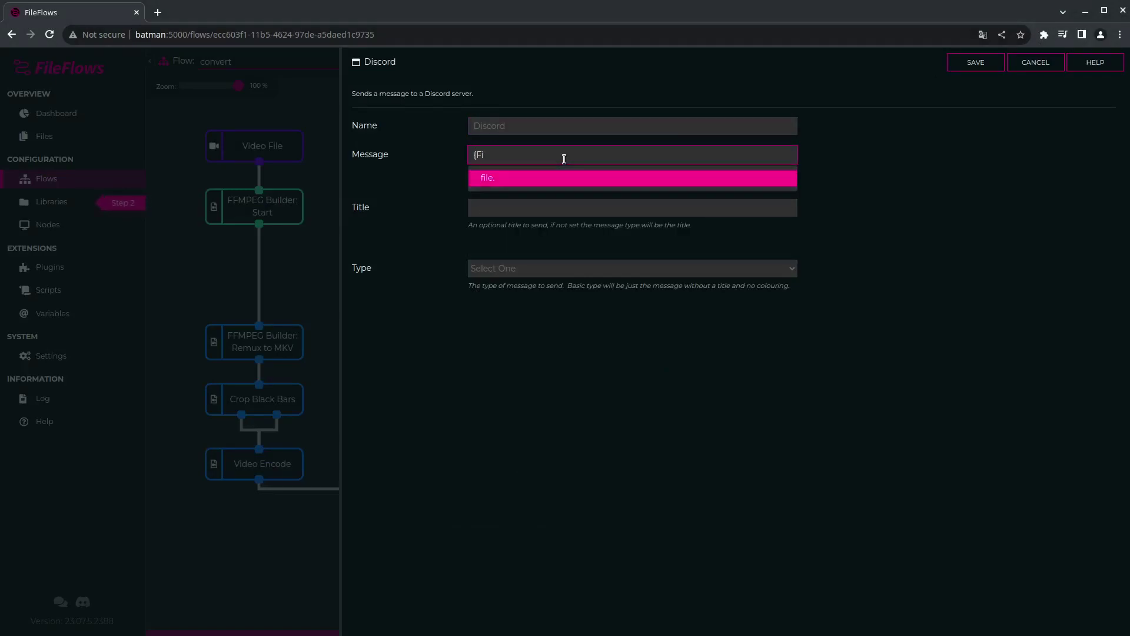
left_click(574, 179)
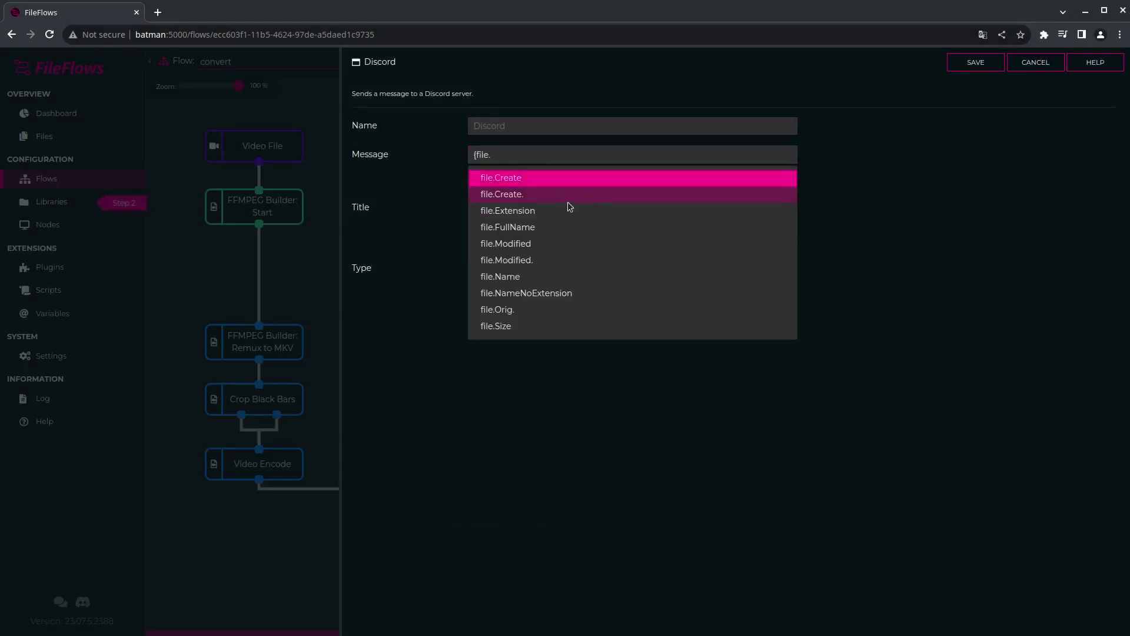
left_click(560, 236)
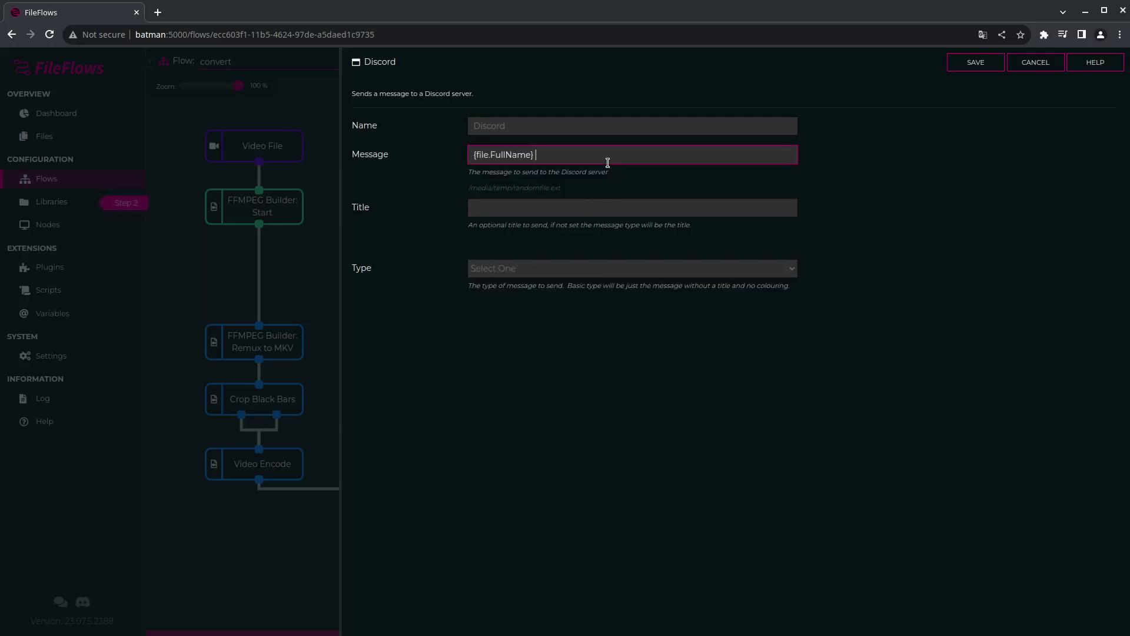
- Give the Discord message the title "File Converted" and the type Success, and save the node
left_click(592, 203)
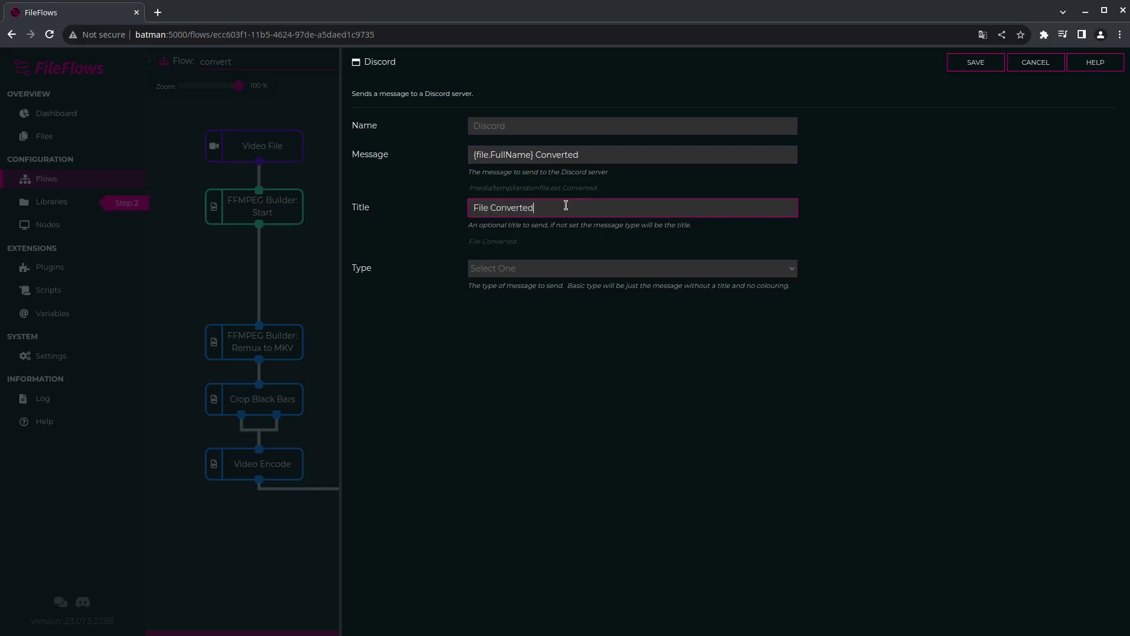
left_click(550, 268)
left_click(580, 303)
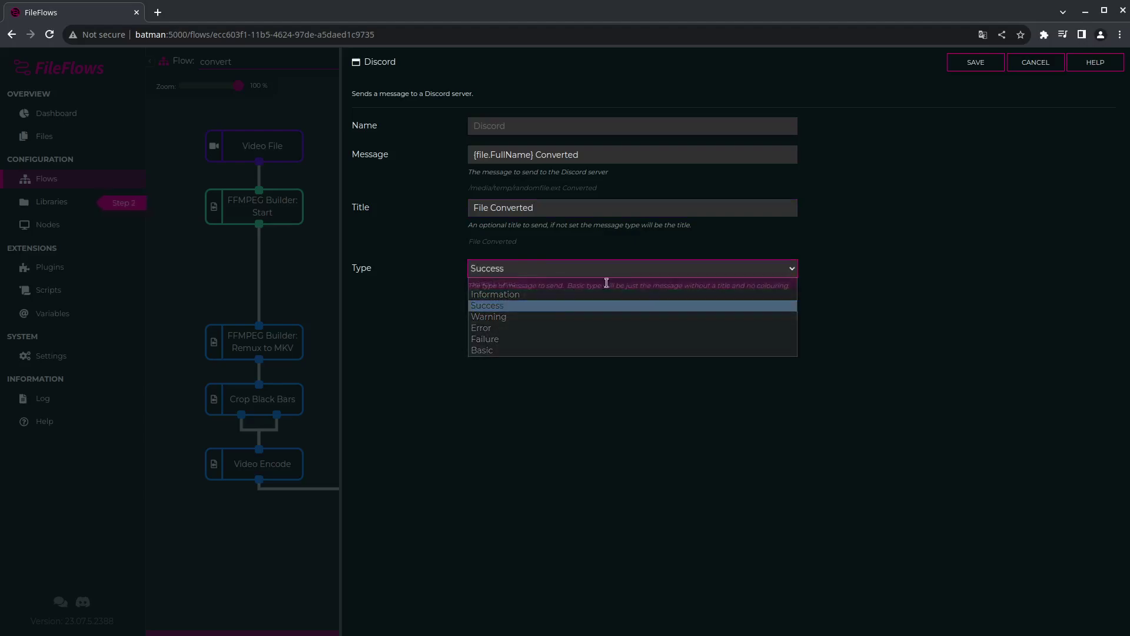
left_click(976, 62)
- Connect the Move File node's output to the Discord node and save the convert flow
left_click_drag(465, 468, 458, 545)
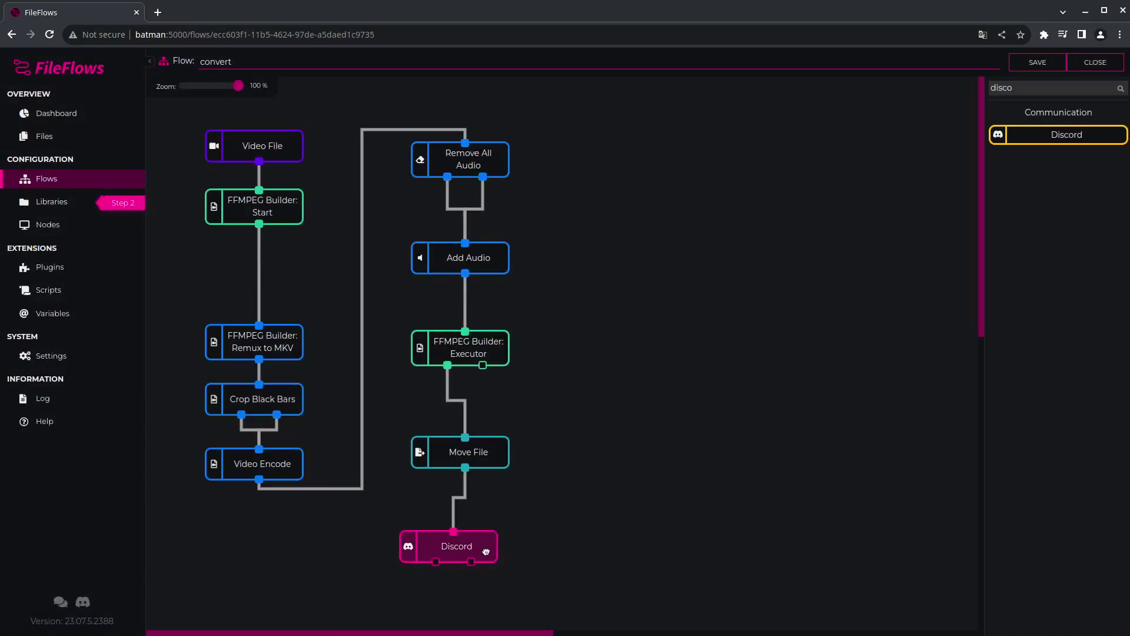
left_click(1038, 63)
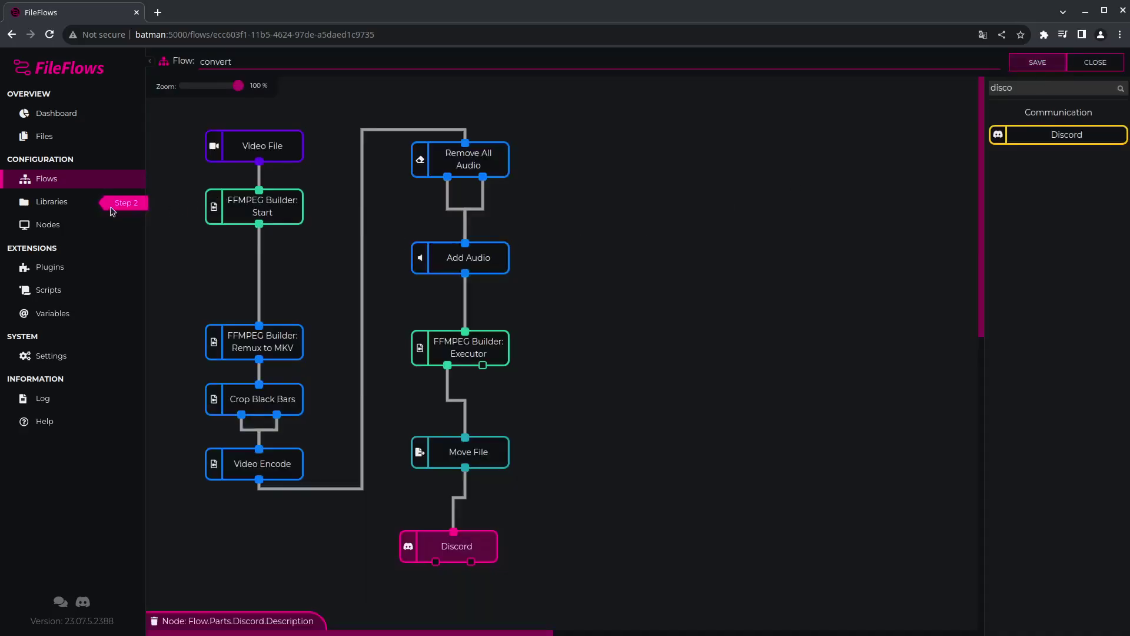
- Start a new library from the Video Library template and check its file filter in the advanced settings
left_click(79, 204)
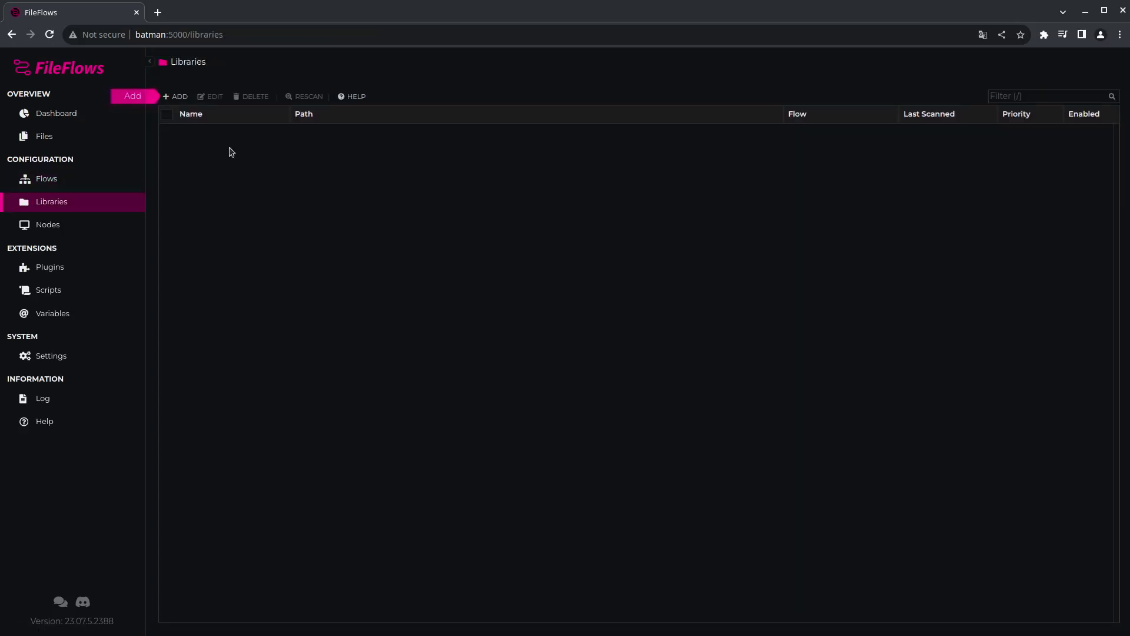
left_click(180, 97)
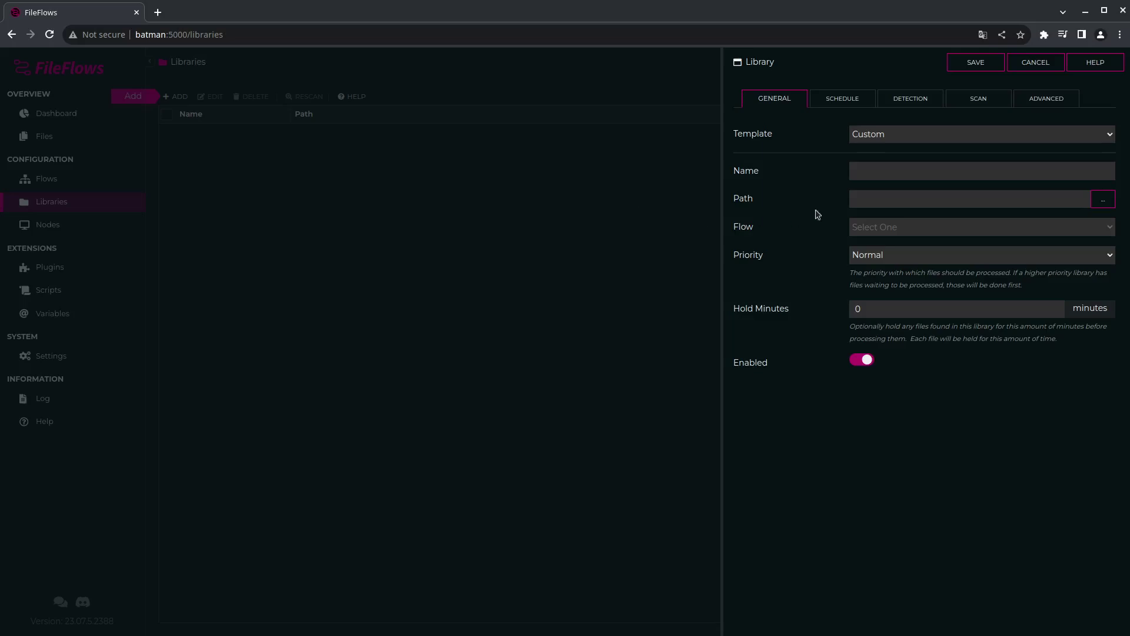
left_click(936, 136)
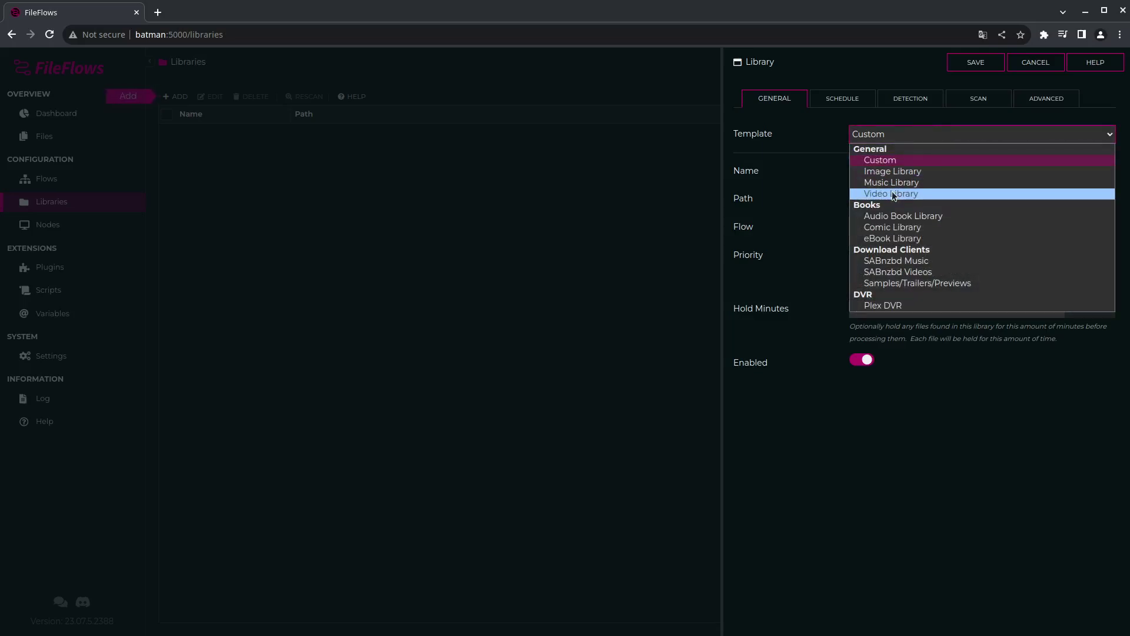
left_click(892, 193)
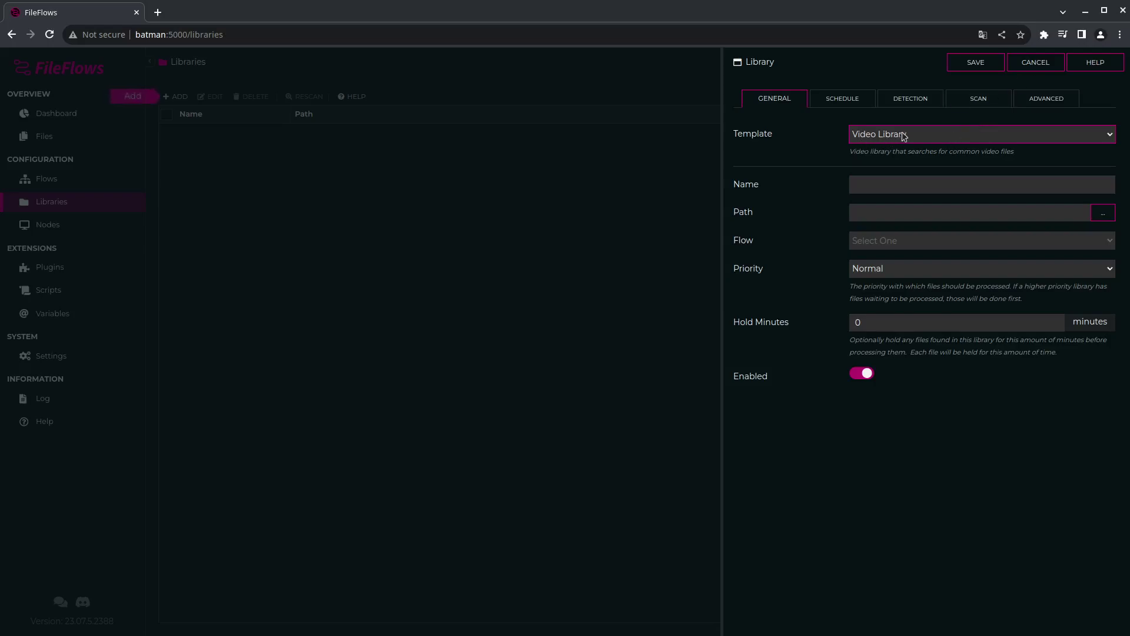
left_click(1036, 102)
left_click(965, 126)
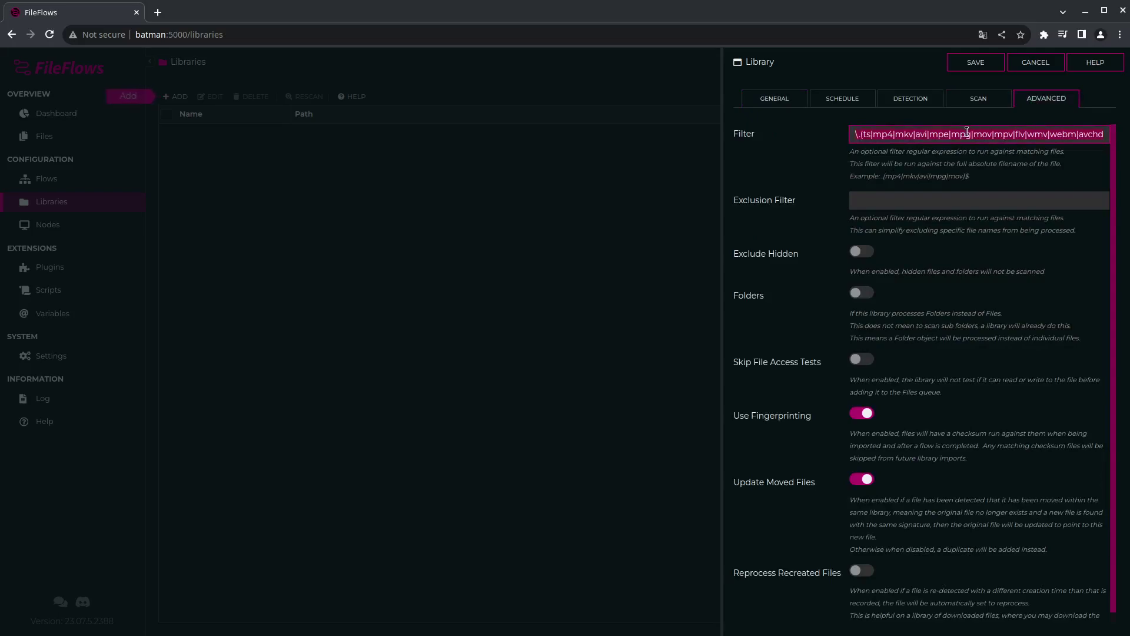
left_click(775, 101)
- Set the Video Library's path to the unprocessed folder inside the home directory's Videos folder
left_click(947, 209)
key("BackSpace")
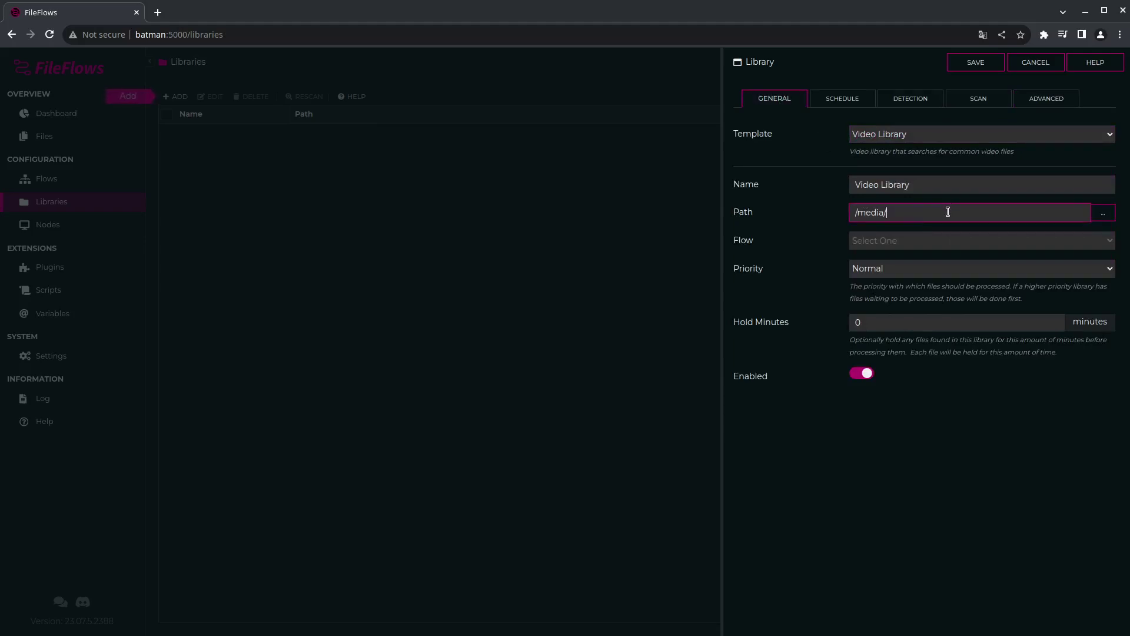
key("BackSpace")
key("BackSpace")
key("BackSpace")
key("BackSpace")
key("BackSpace")
type("home/john/")
left_click(1104, 213)
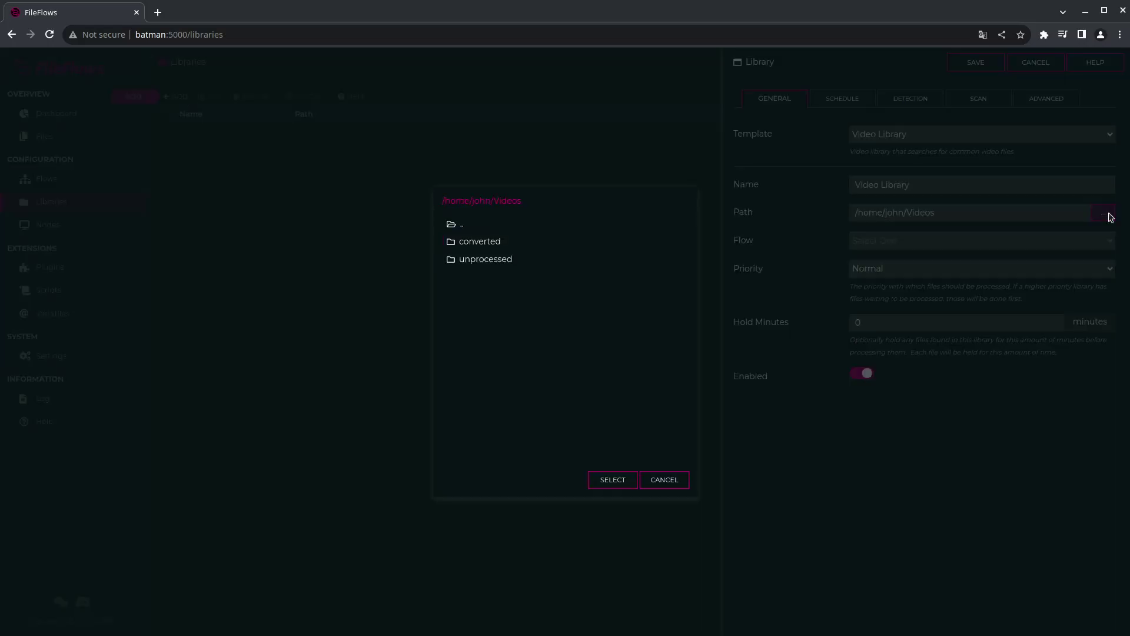
left_click(486, 260)
left_click(595, 480)
- Assign the convert flow to the Video Library and save the library
left_click(910, 241)
key("Escape")
left_click(909, 241)
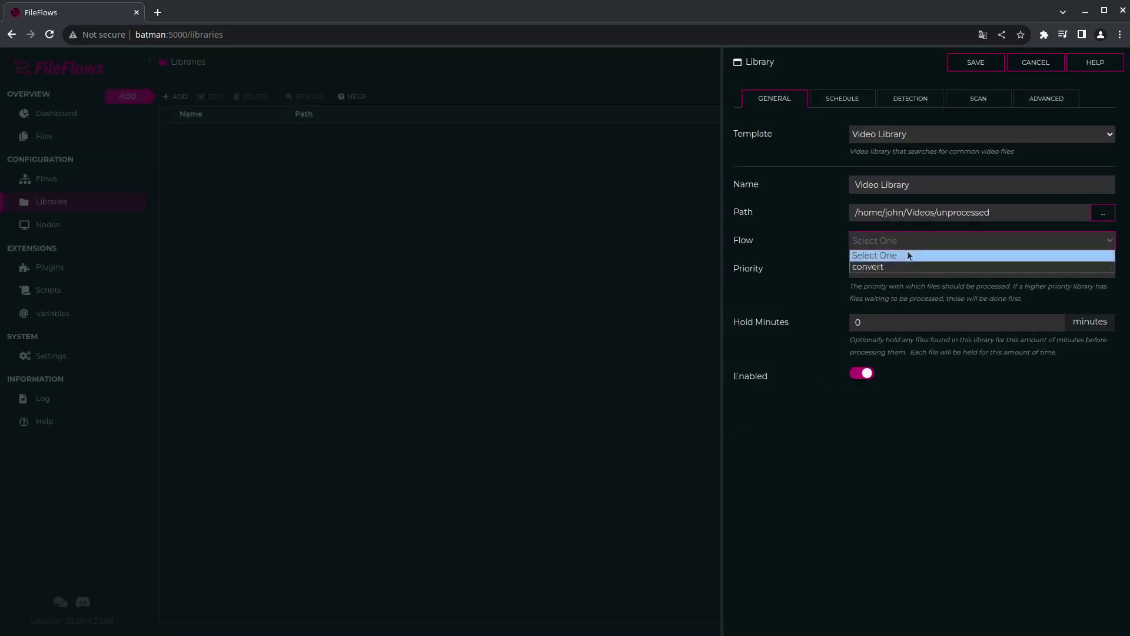
left_click(903, 266)
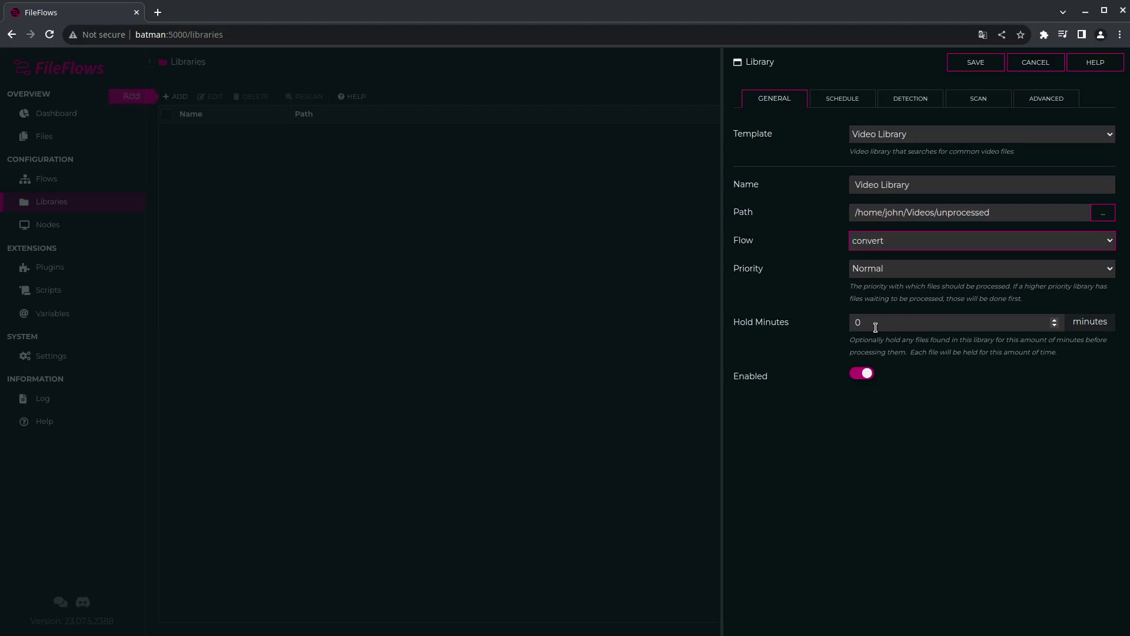
left_click(969, 68)
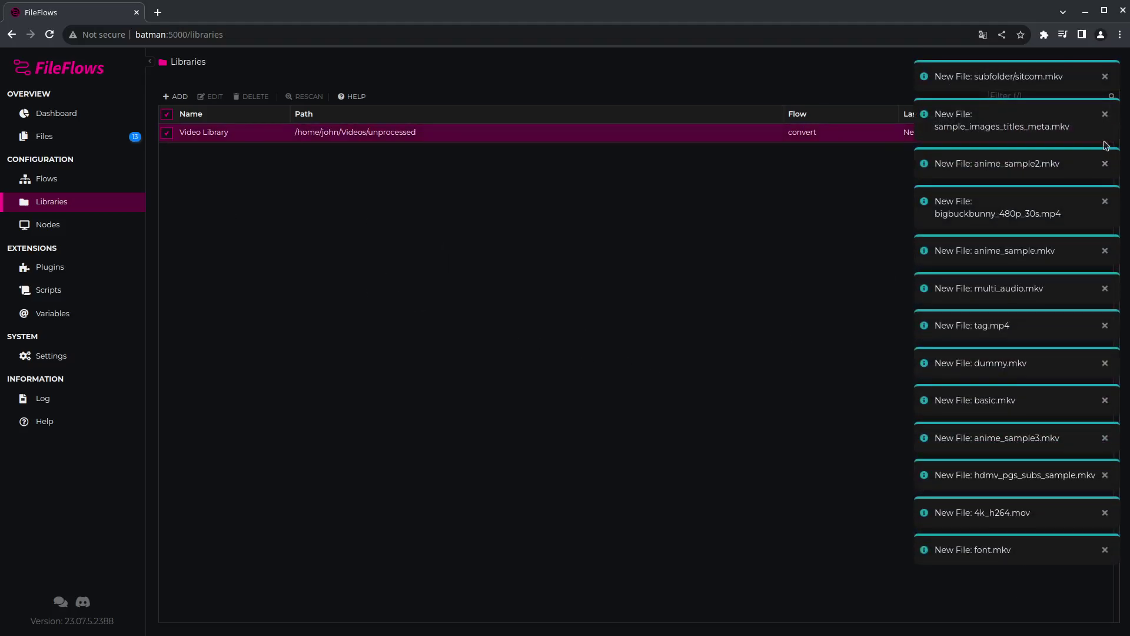
- Turn off File Added Notifications in the system's logging settings and save the settings
left_click(66, 358)
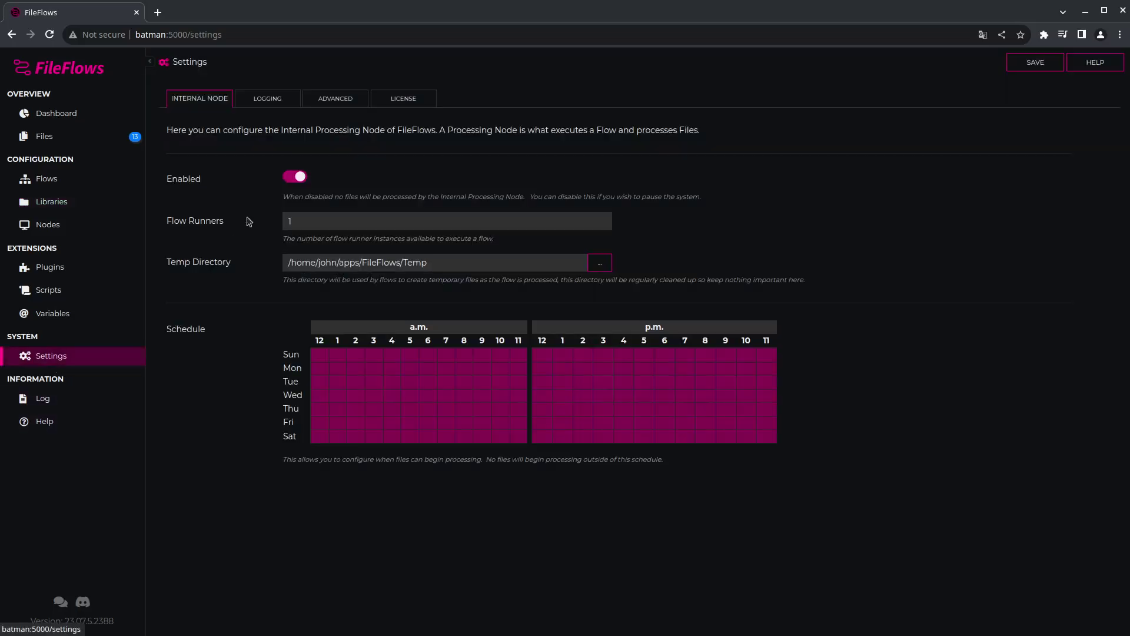
left_click(274, 103)
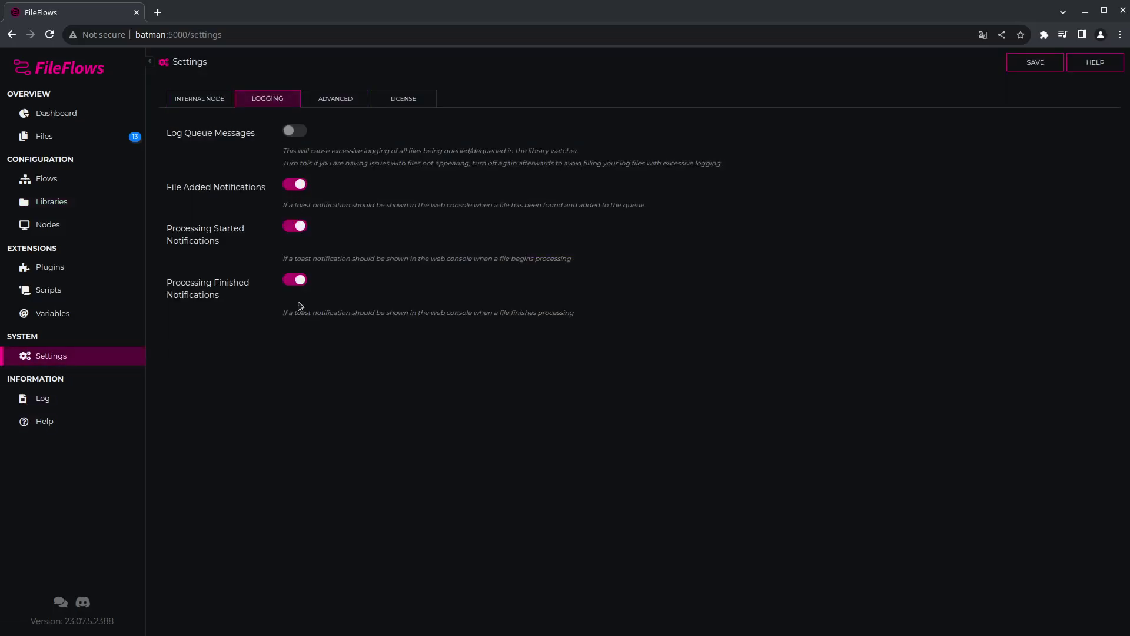
left_click(296, 186)
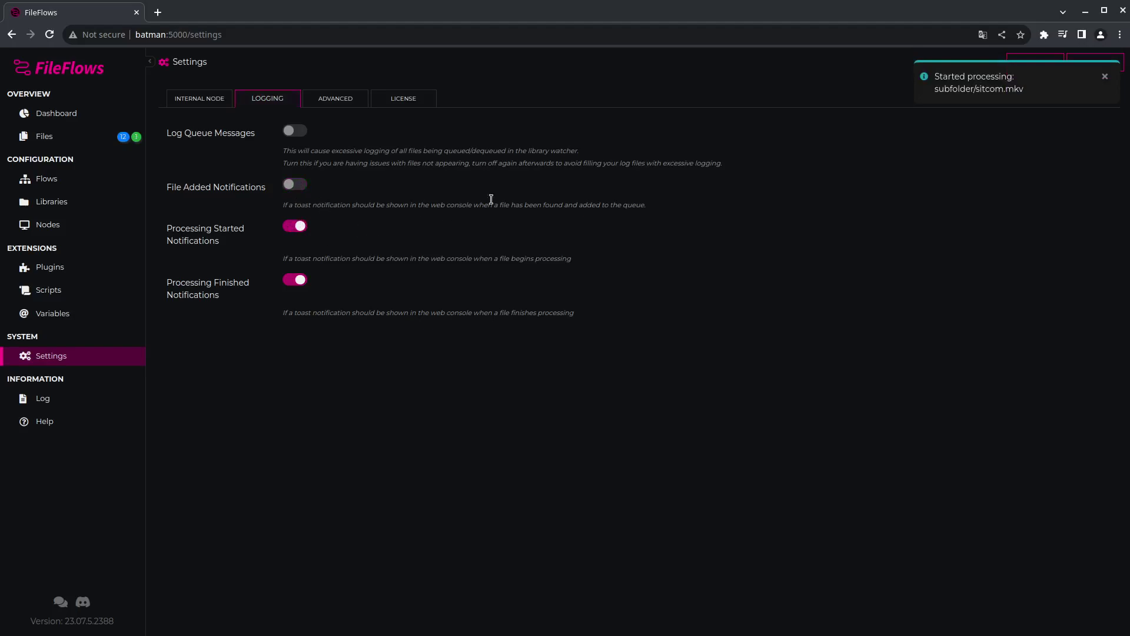
left_click(1105, 77)
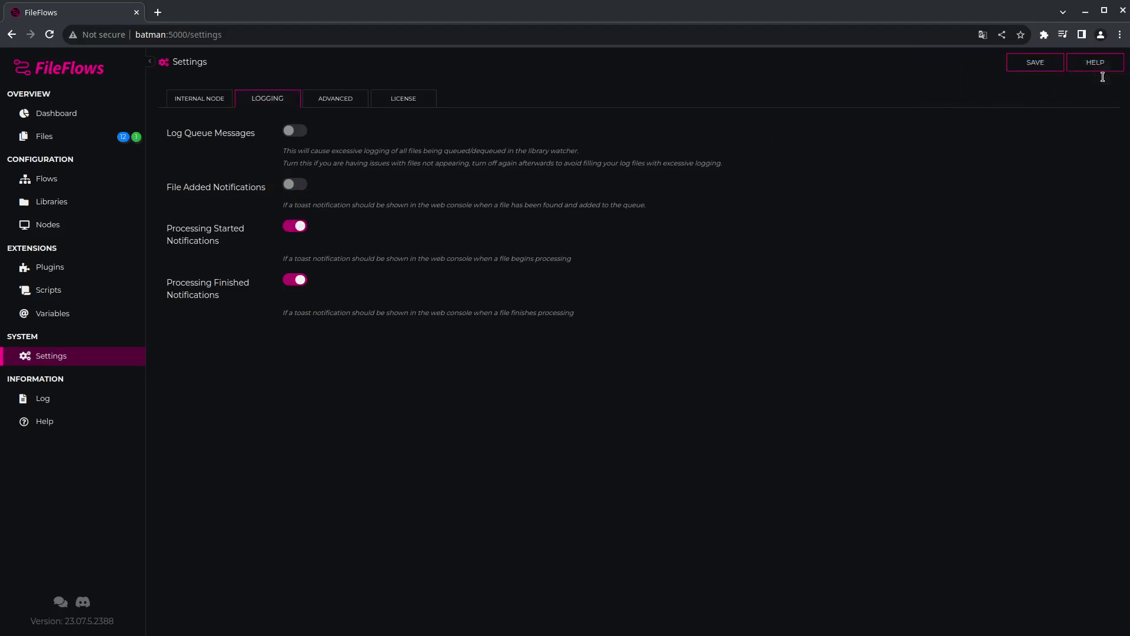
left_click(1041, 64)
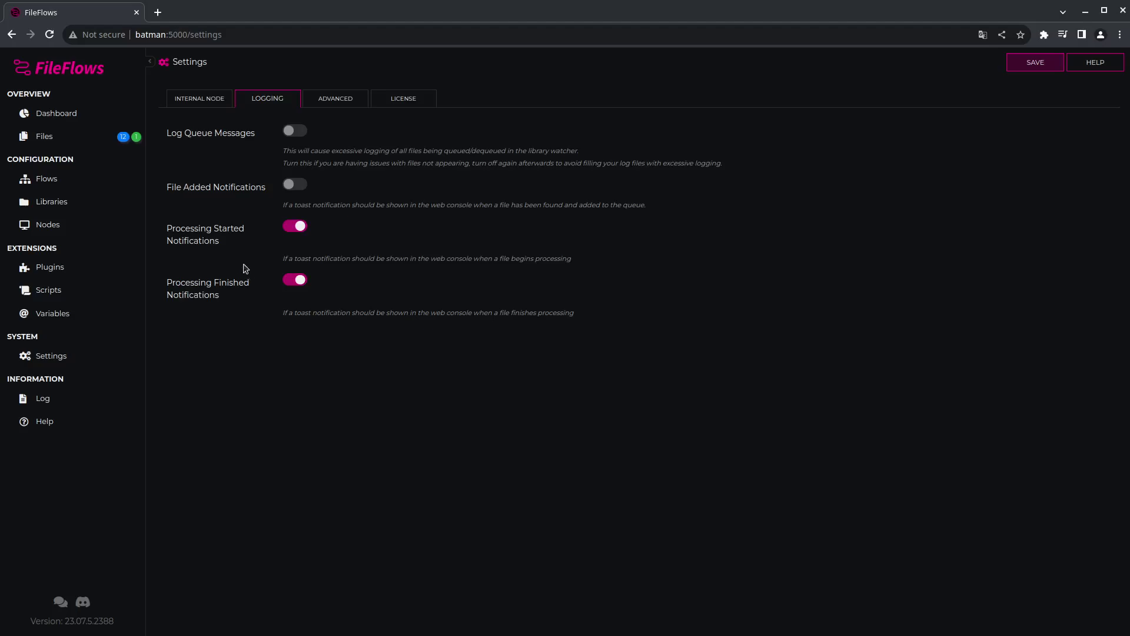
- Examine the running log of subfolder/sitcom.mkv from the Dashboard, checking the FFmpeg arguments for the video codec used
left_click(58, 114)
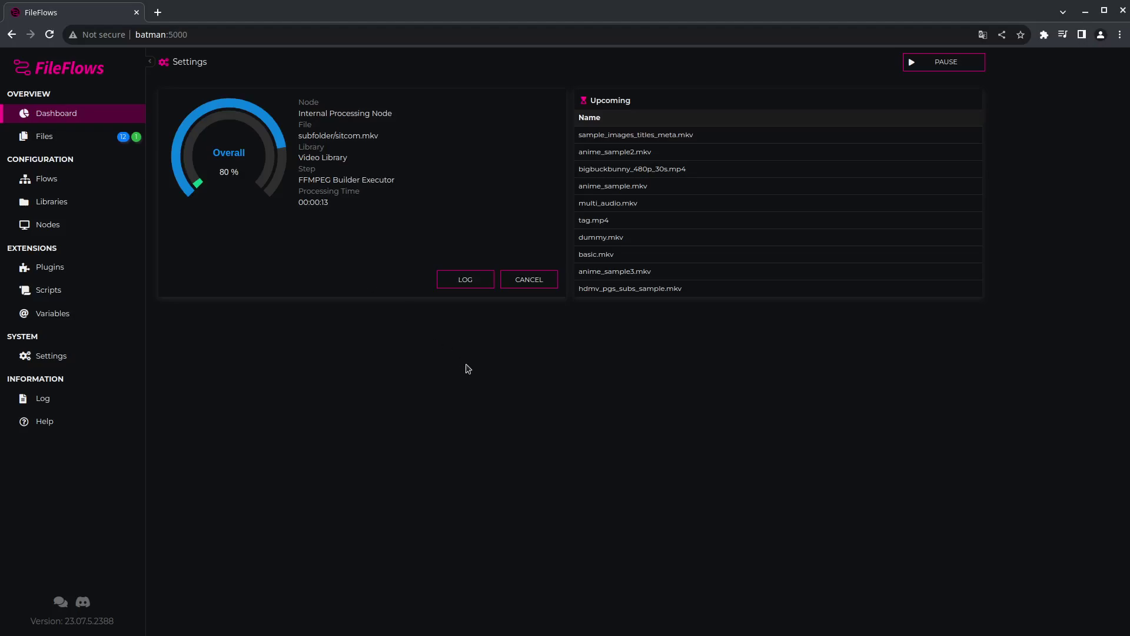
left_click(450, 280)
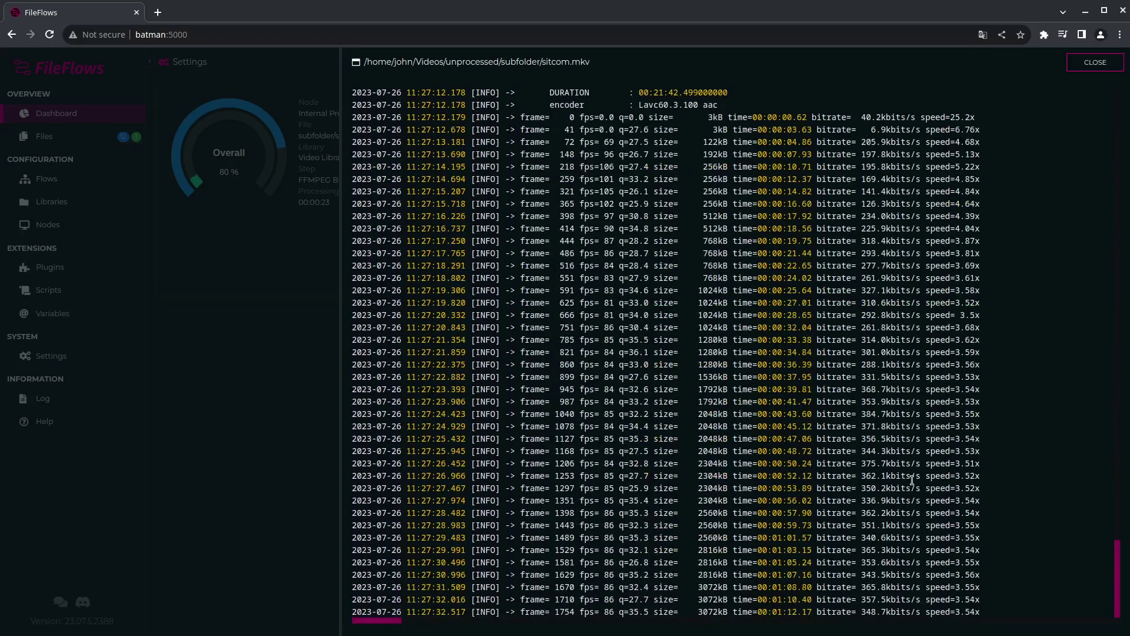
scroll(1003, 569, "up", 10)
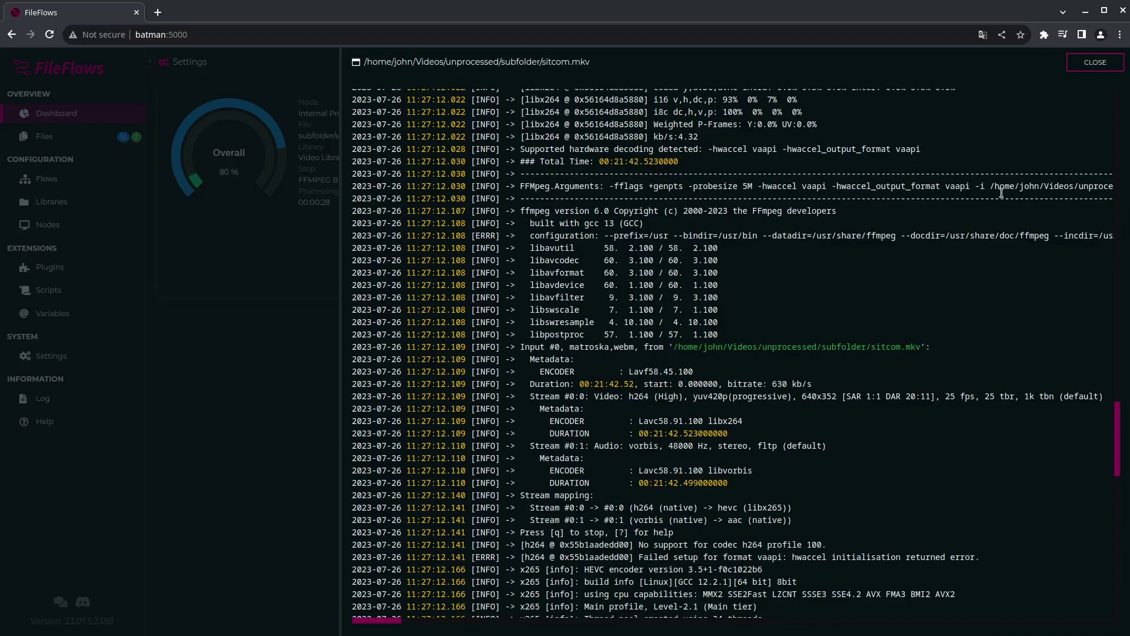
left_click_drag(391, 622, 419, 627)
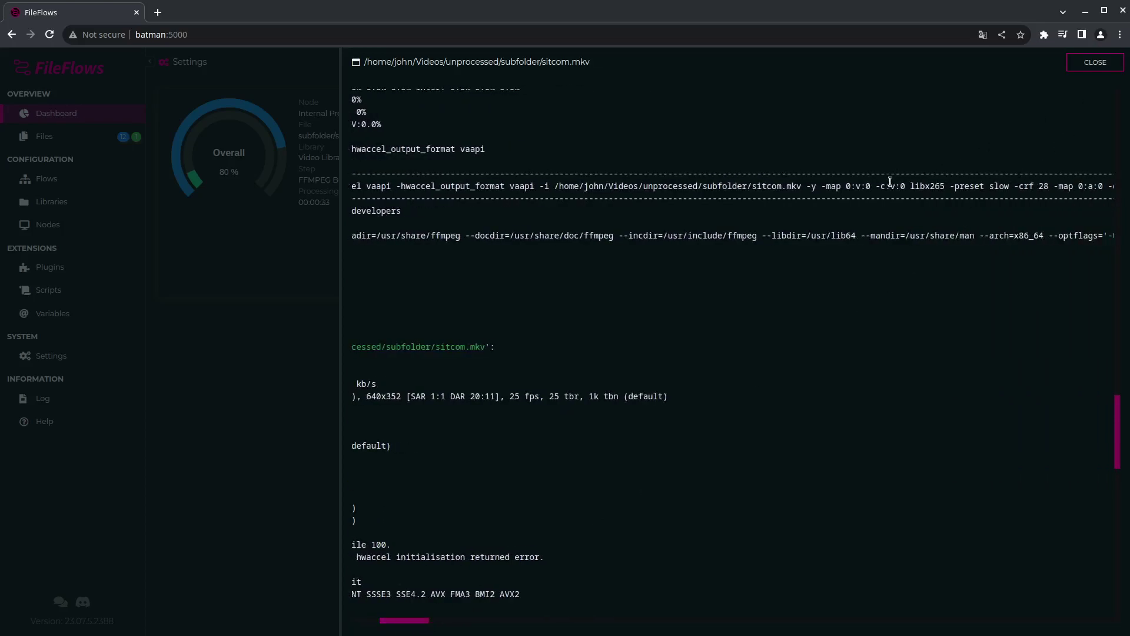
double_click(925, 184)
left_click(1055, 163)
double_click(926, 187)
left_click(957, 190)
left_click(1081, 71)
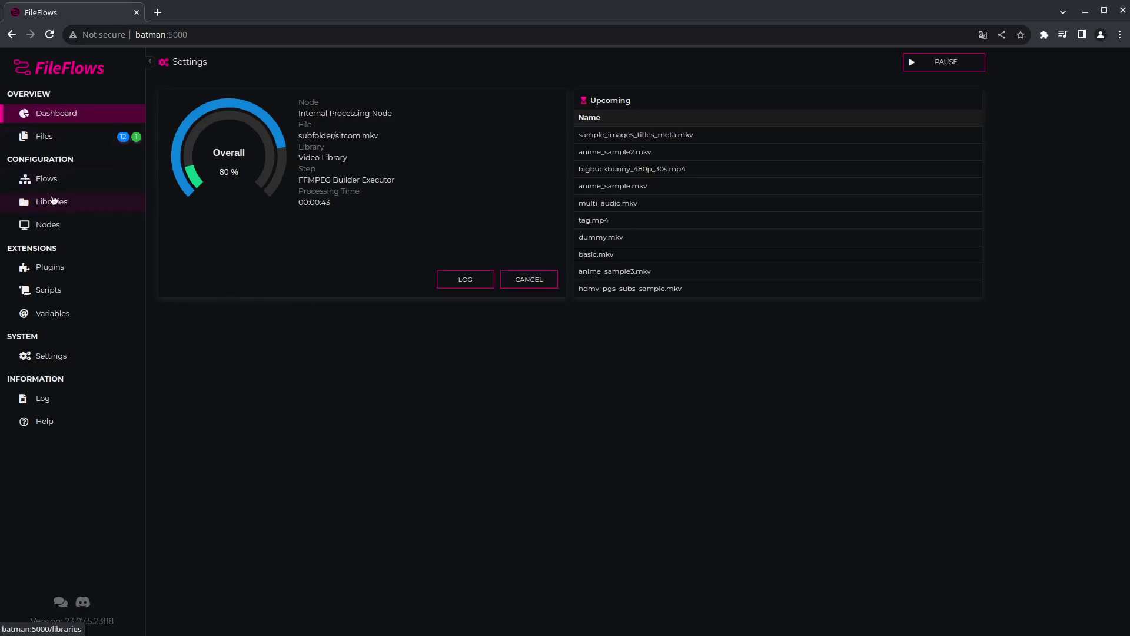
- Set the Internal Processing Node's flow runners to 3 and save the node
left_click(44, 229)
double_click(292, 137)
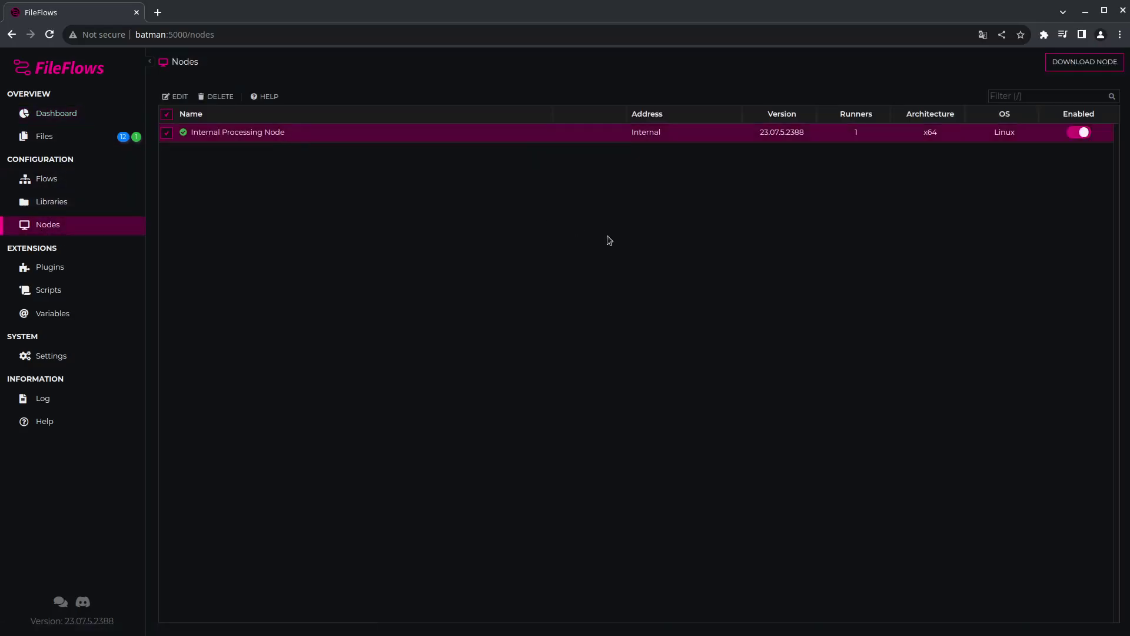
left_click(788, 237)
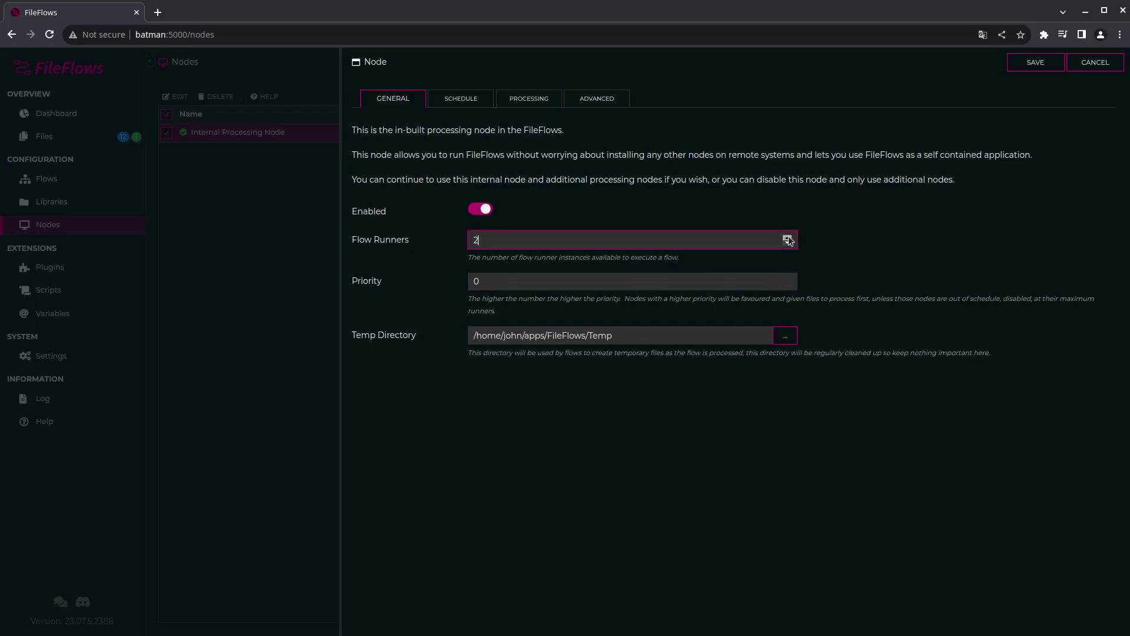
left_click(1019, 67)
- View the processing details of the finished sample_images_titles_meta.mkv on the Dashboard and read its FFMPEG Builder: Executor log
left_click(57, 114)
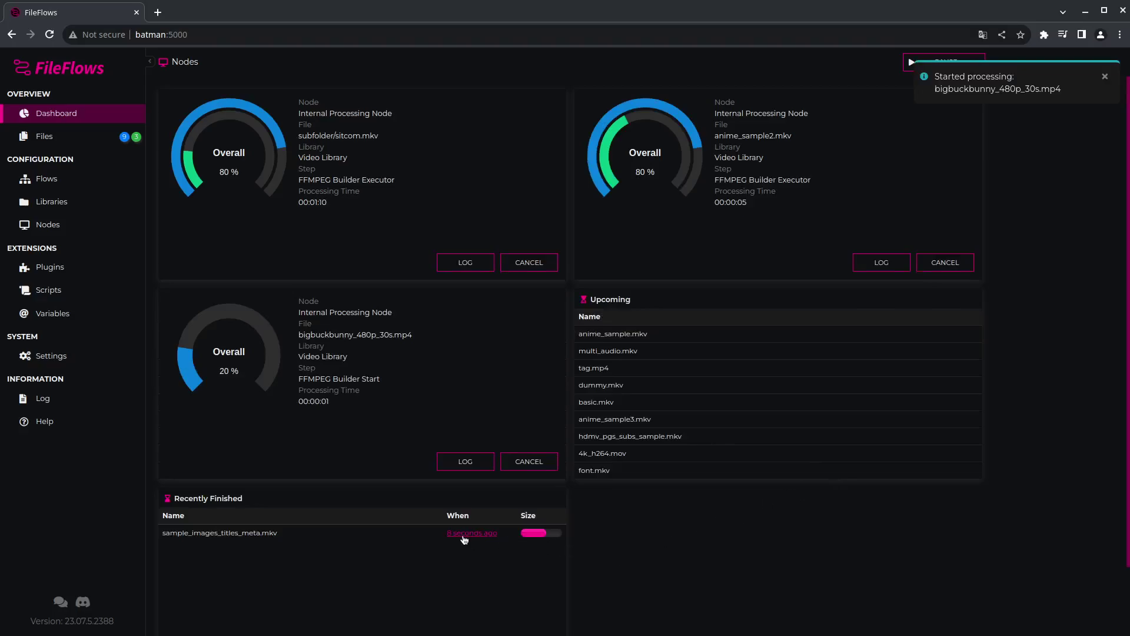
left_click(467, 534)
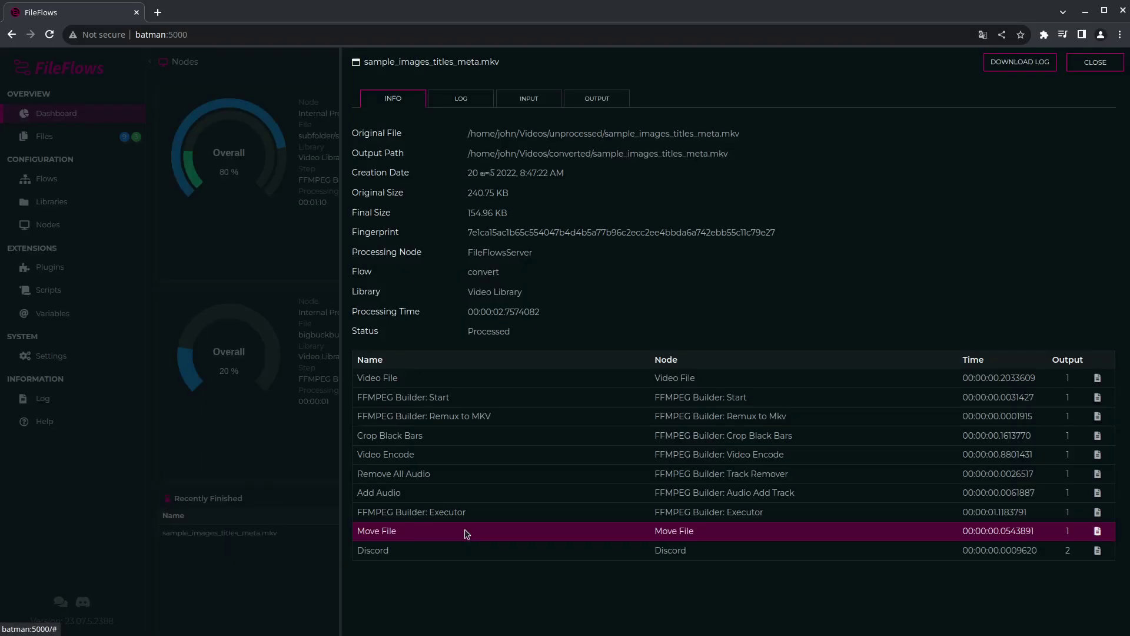
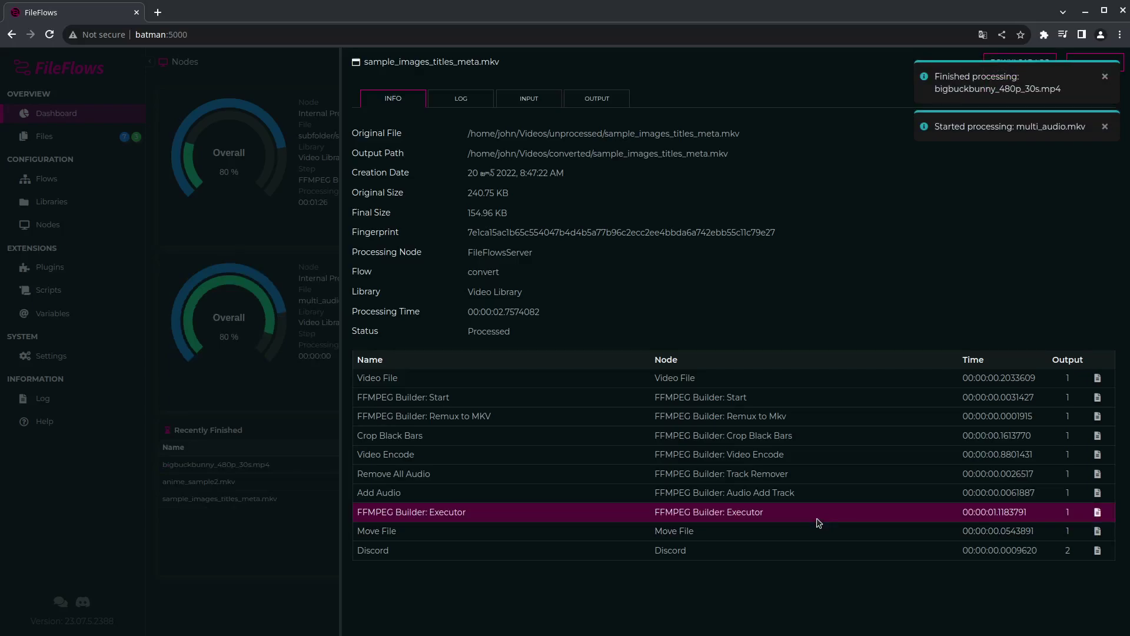
left_click(1099, 512)
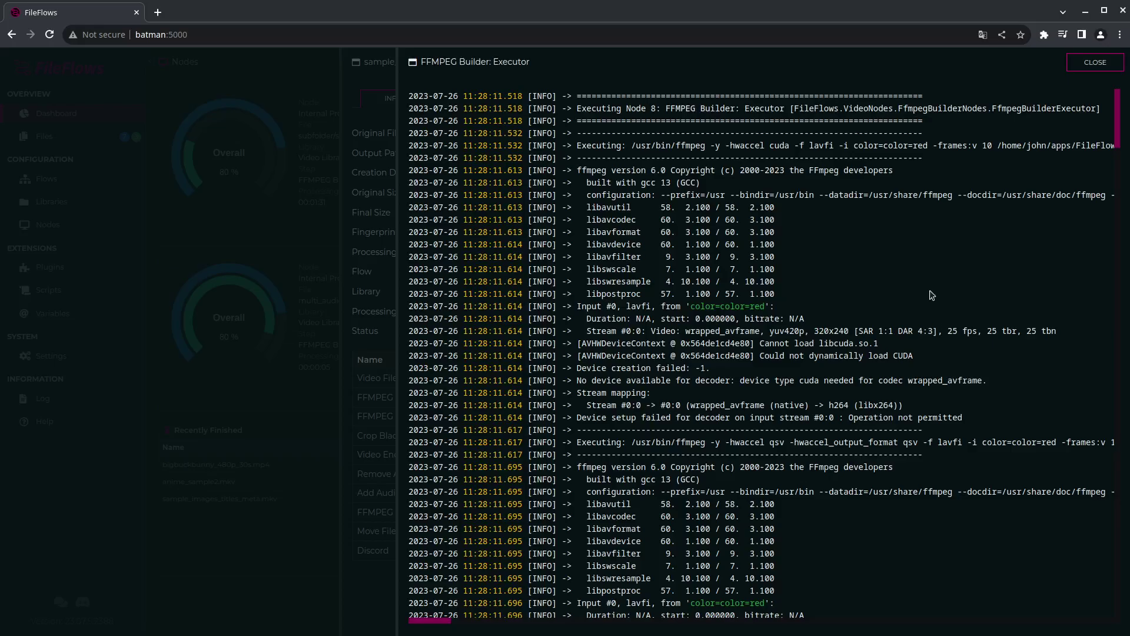
scroll(932, 295, "down", 20)
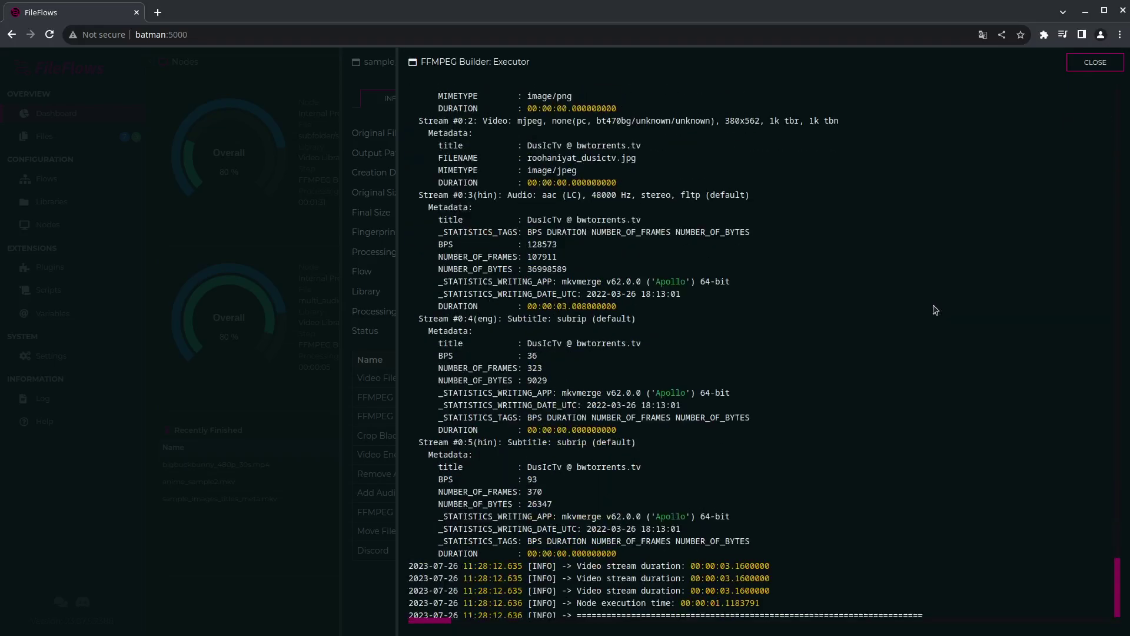
left_click(1080, 63)
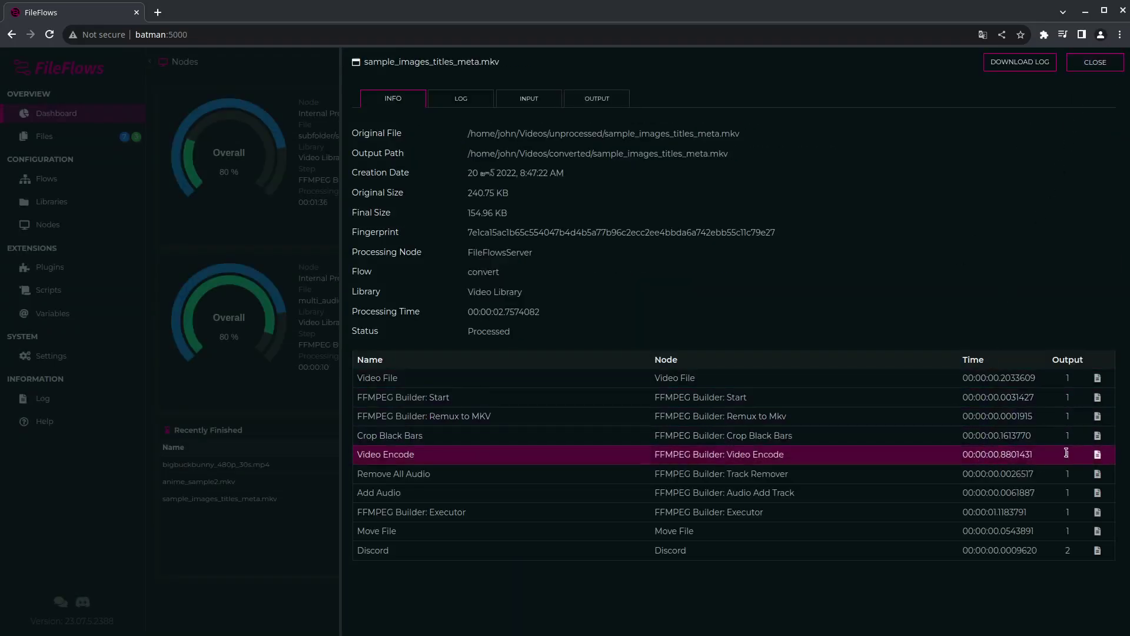
- Read the hardware encoder tests in the file's Video Encode log, dismissing the processing notifications that cover it
left_click(1098, 456)
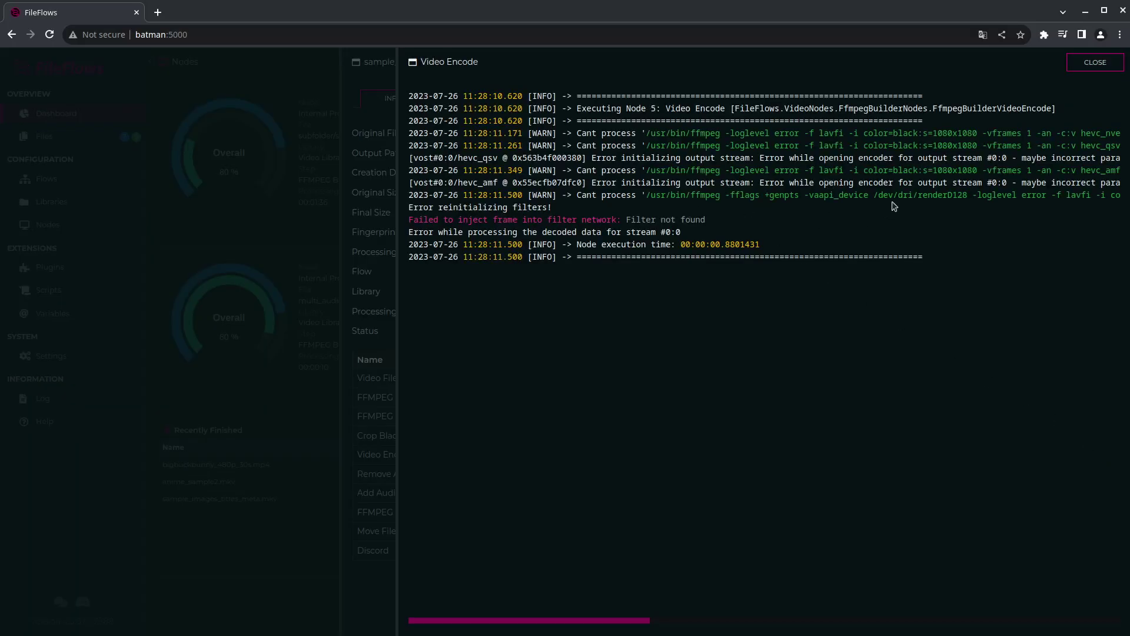
left_click_drag(875, 226, 878, 171)
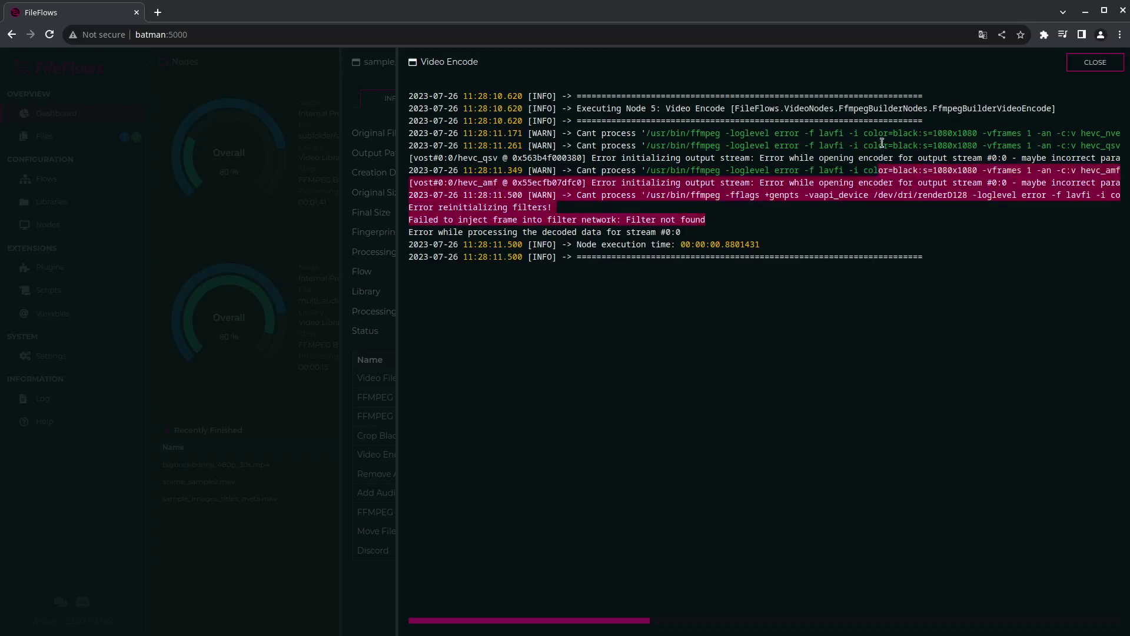
left_click(885, 144)
triple_click(903, 133)
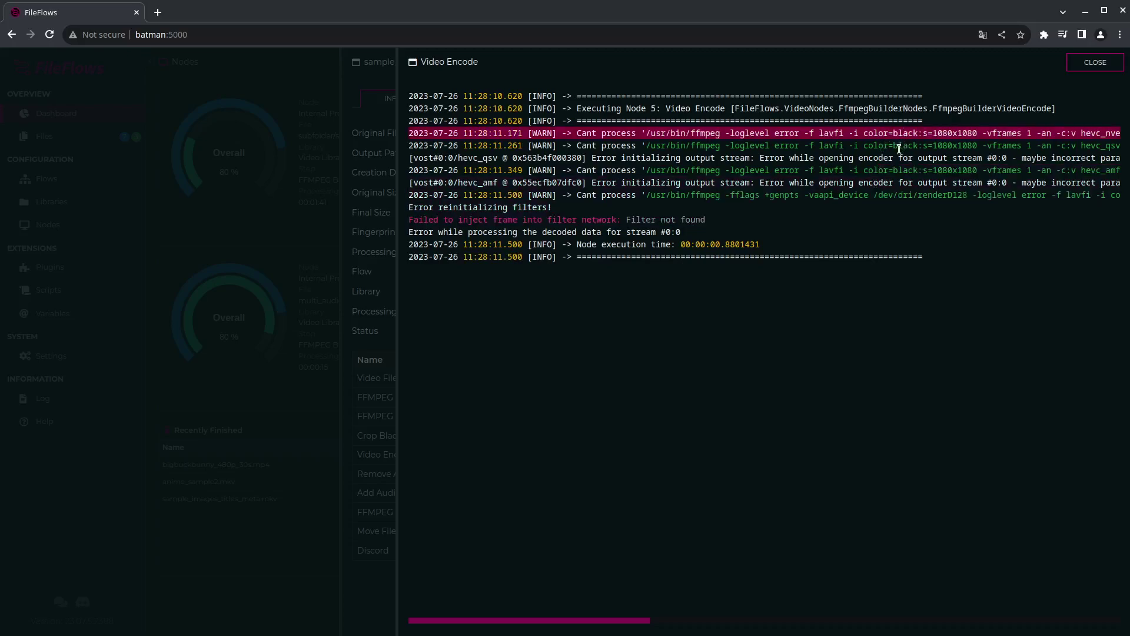
left_click(899, 149)
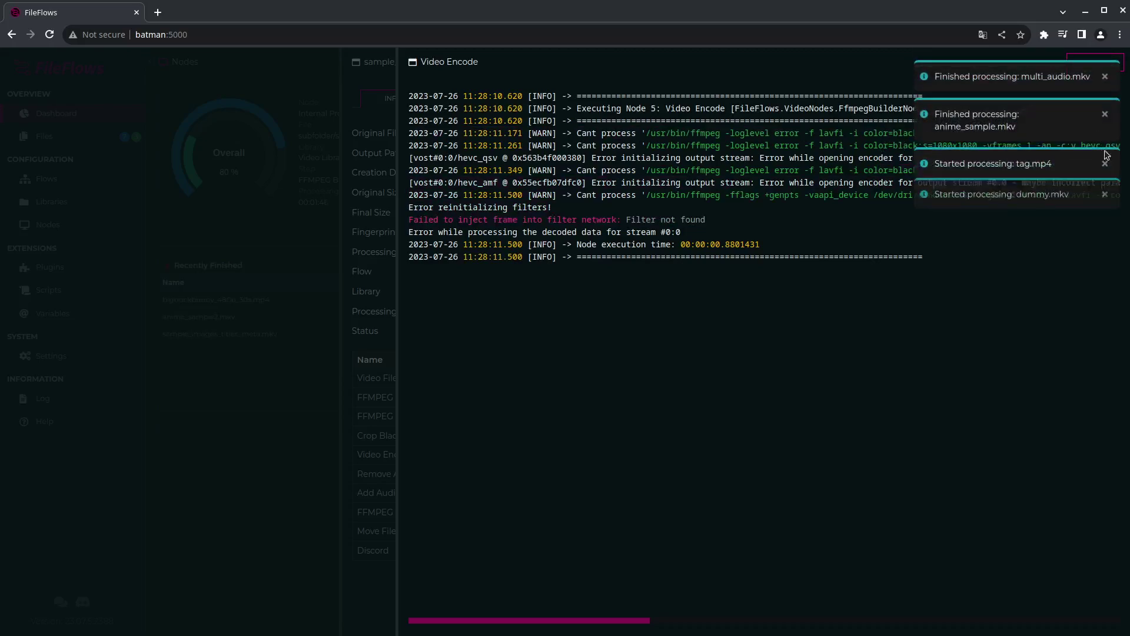
left_click(1106, 76)
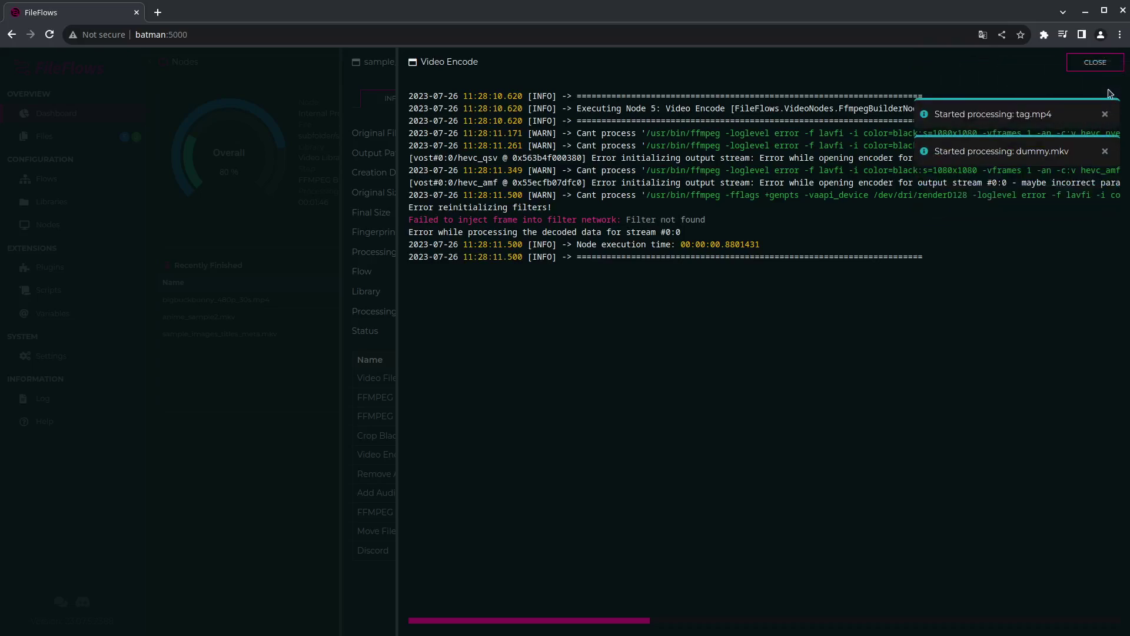
left_click(1105, 76)
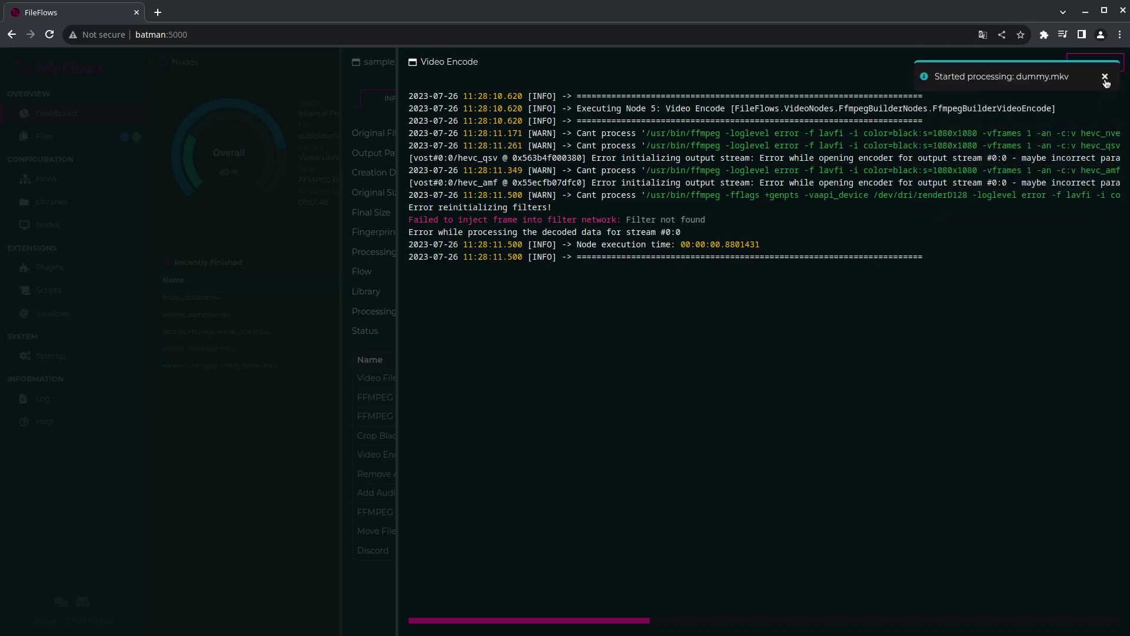
left_click(1105, 76)
- Examine the full NVENC, QSV, AMF and VAAPI test commands in the Video Encode log, then close the log
left_click_drag(474, 621, 548, 621)
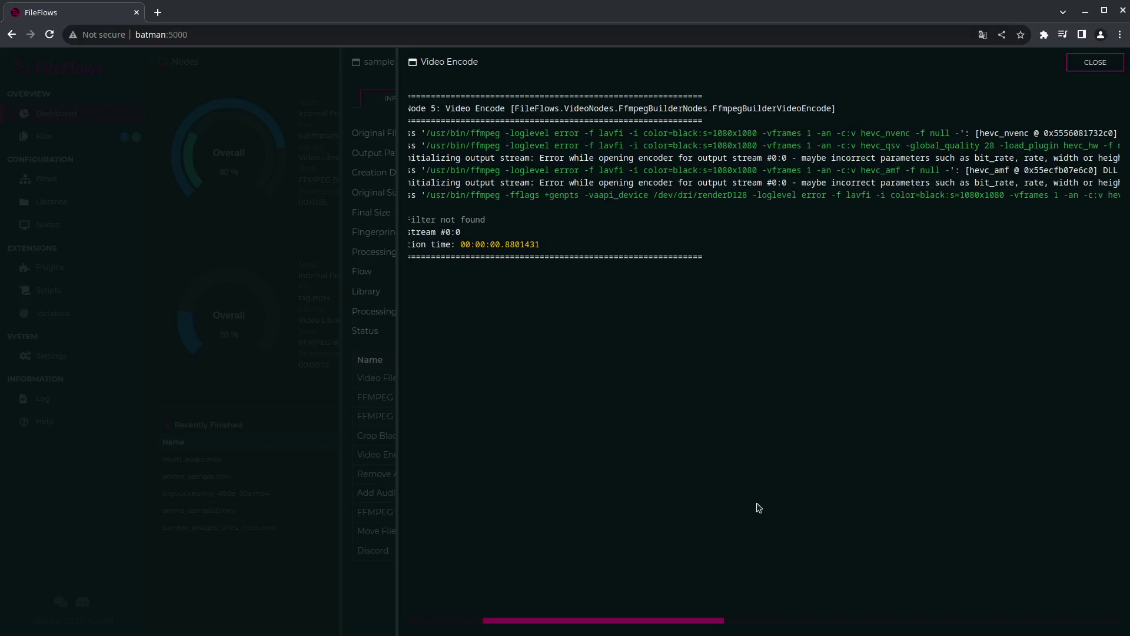
left_click_drag(661, 620, 609, 607)
double_click(762, 196)
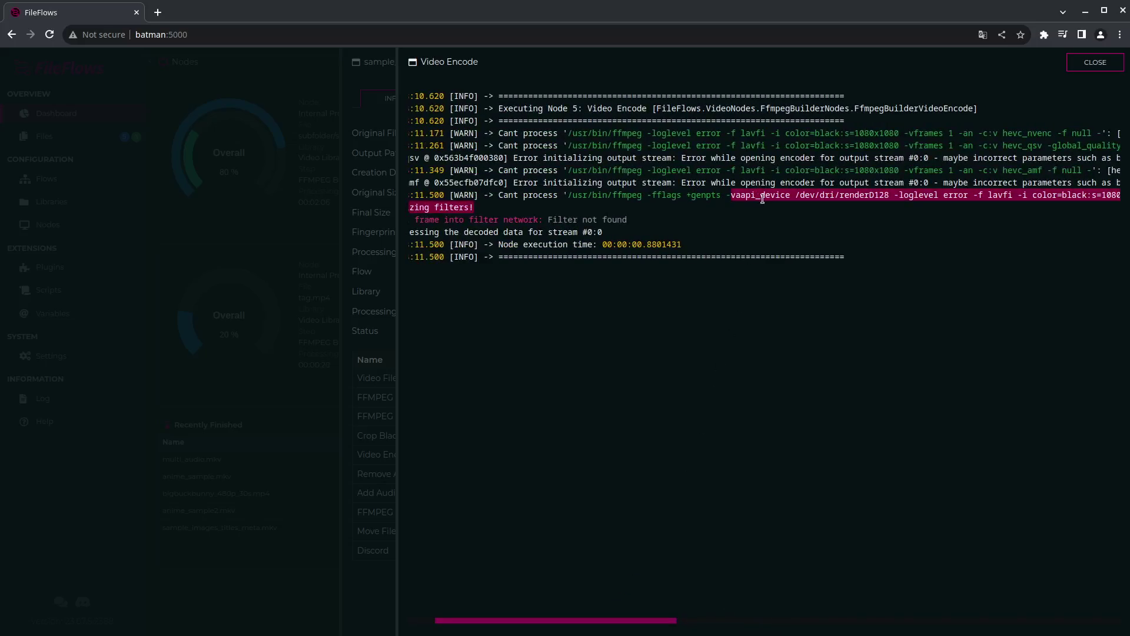
left_click_drag(592, 628, 559, 619)
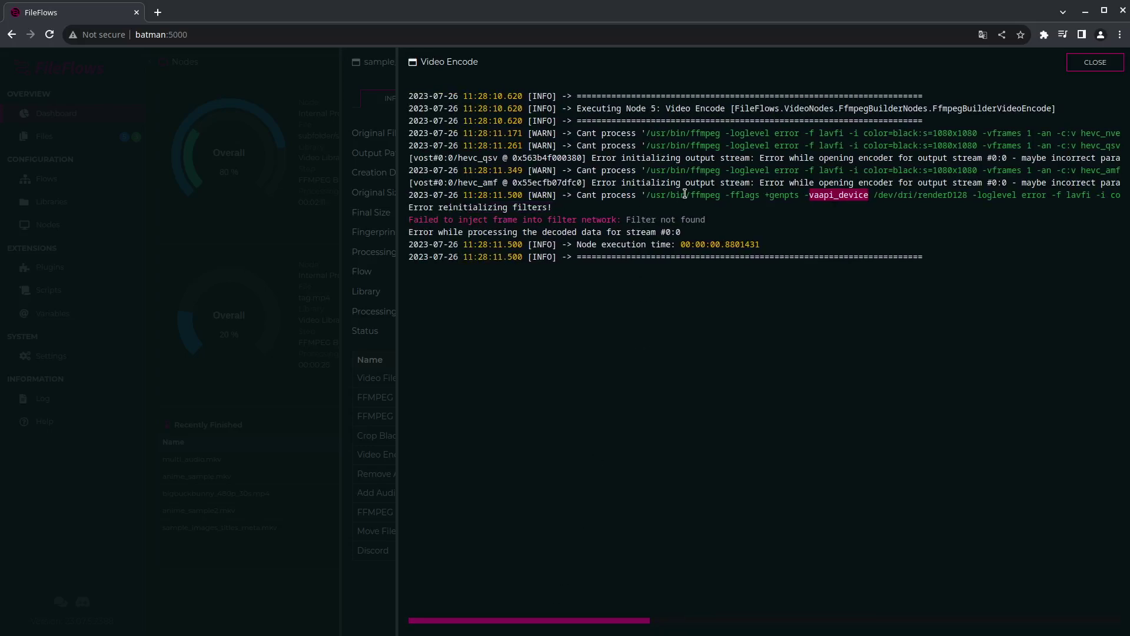
left_click(907, 134)
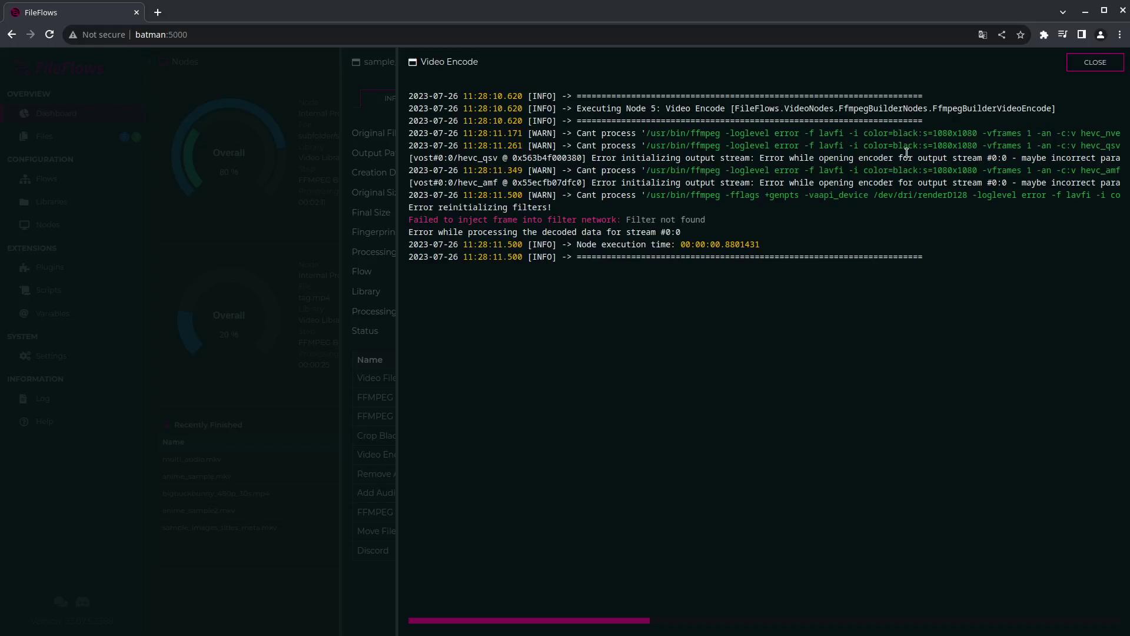
triple_click(880, 133)
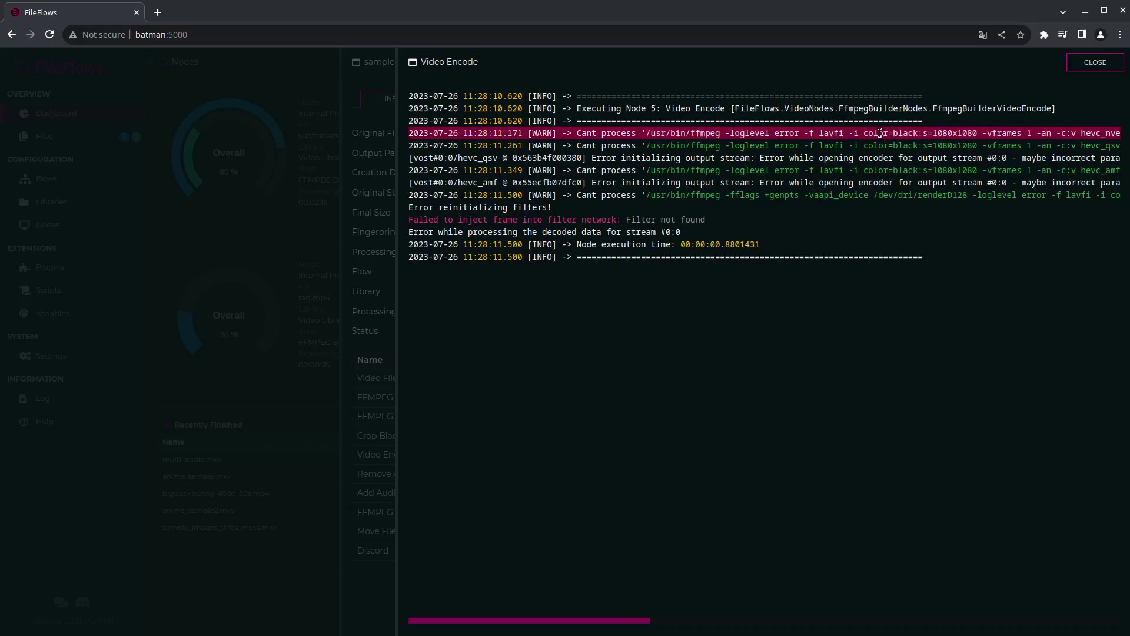
double_click(876, 146)
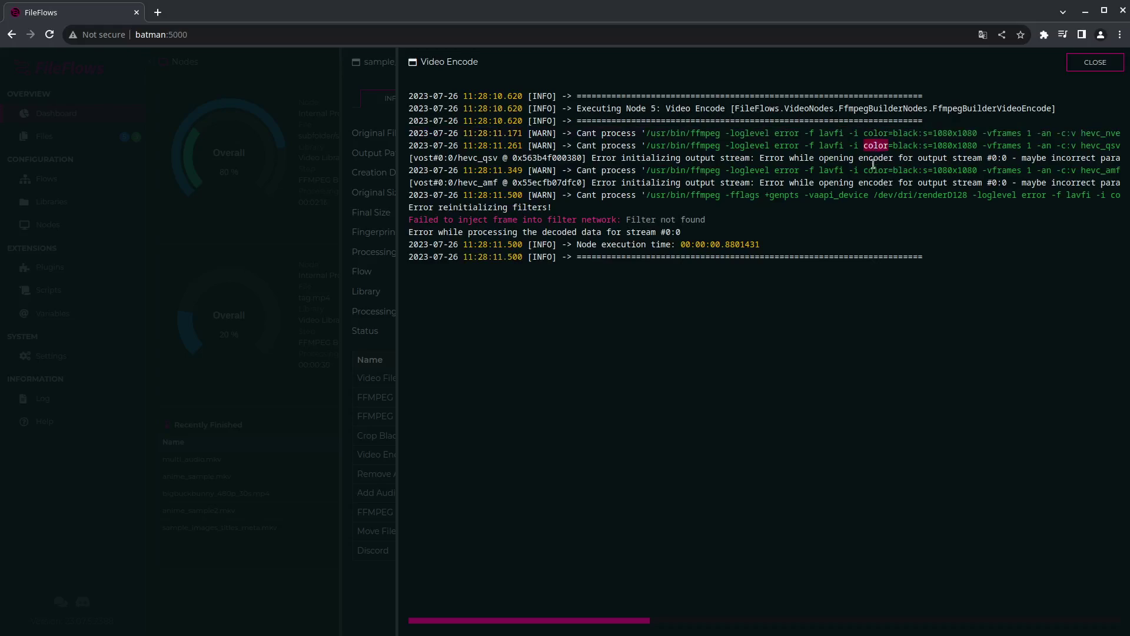
left_click(875, 162)
double_click(844, 197)
left_click(699, 214)
left_click(1095, 62)
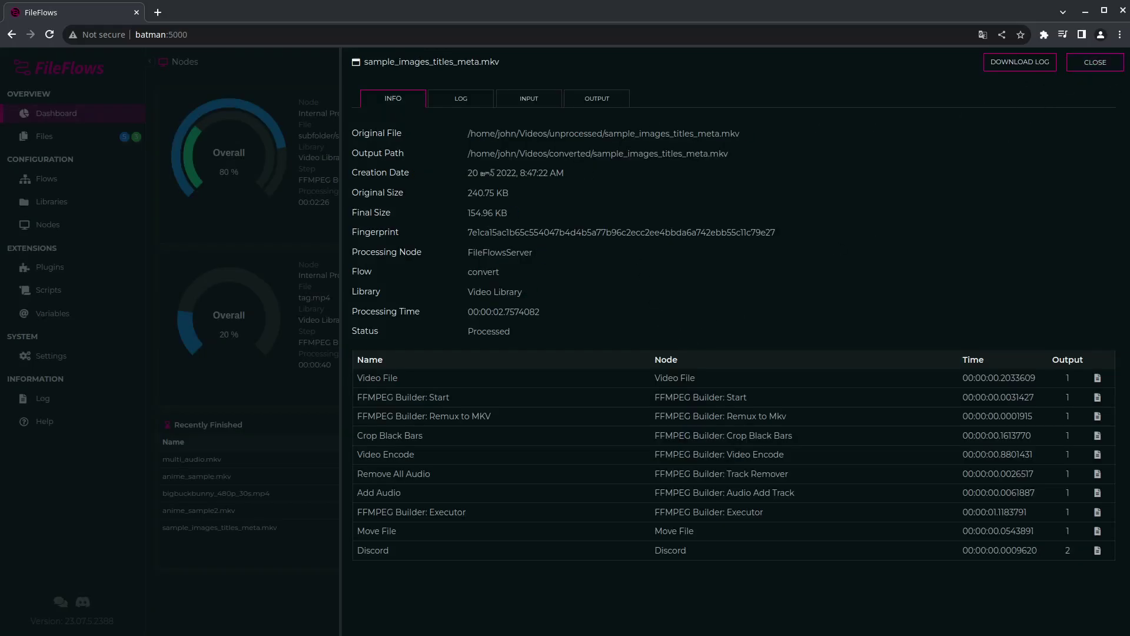
- Download the processing log of sample_images_titles_meta.mkv and return to a refreshed Dashboard
left_click(1009, 65)
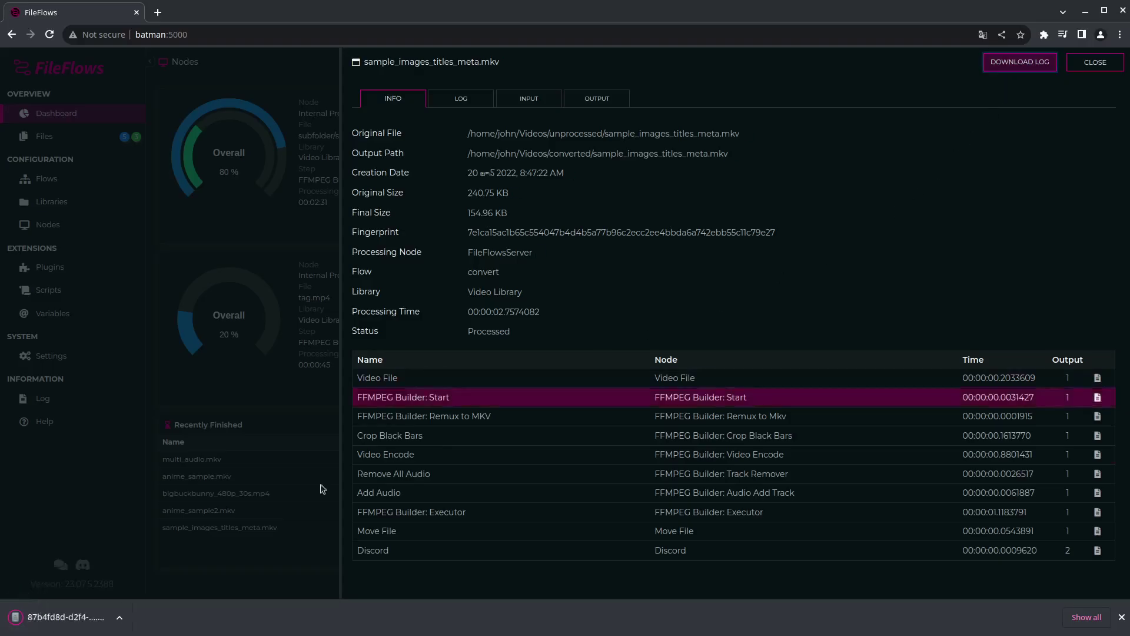
left_click(1122, 617)
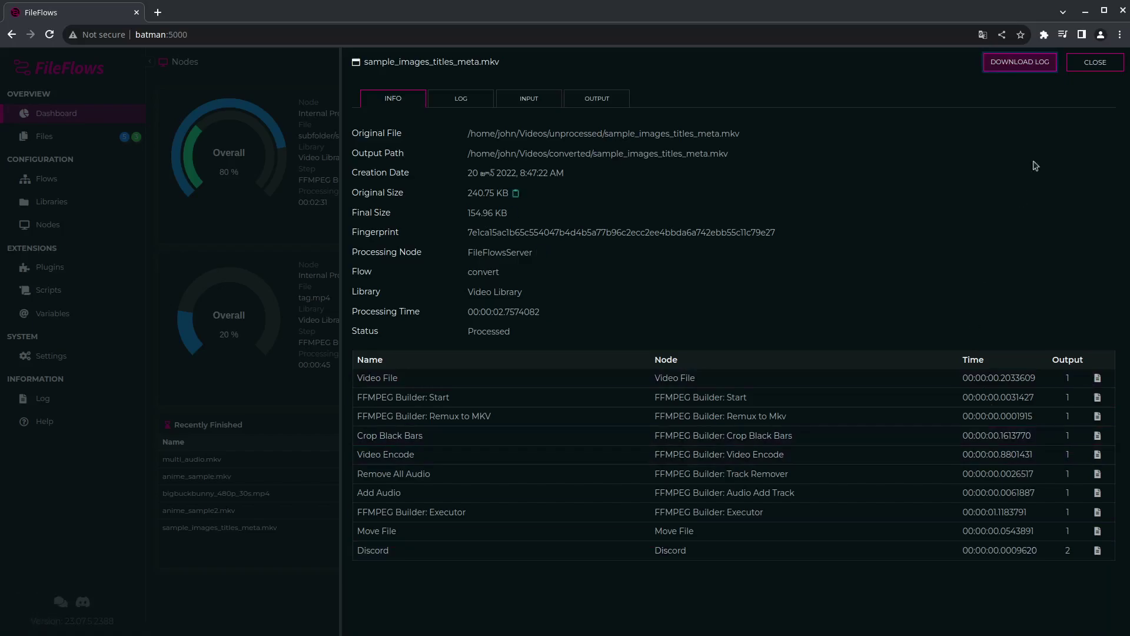
left_click(1096, 62)
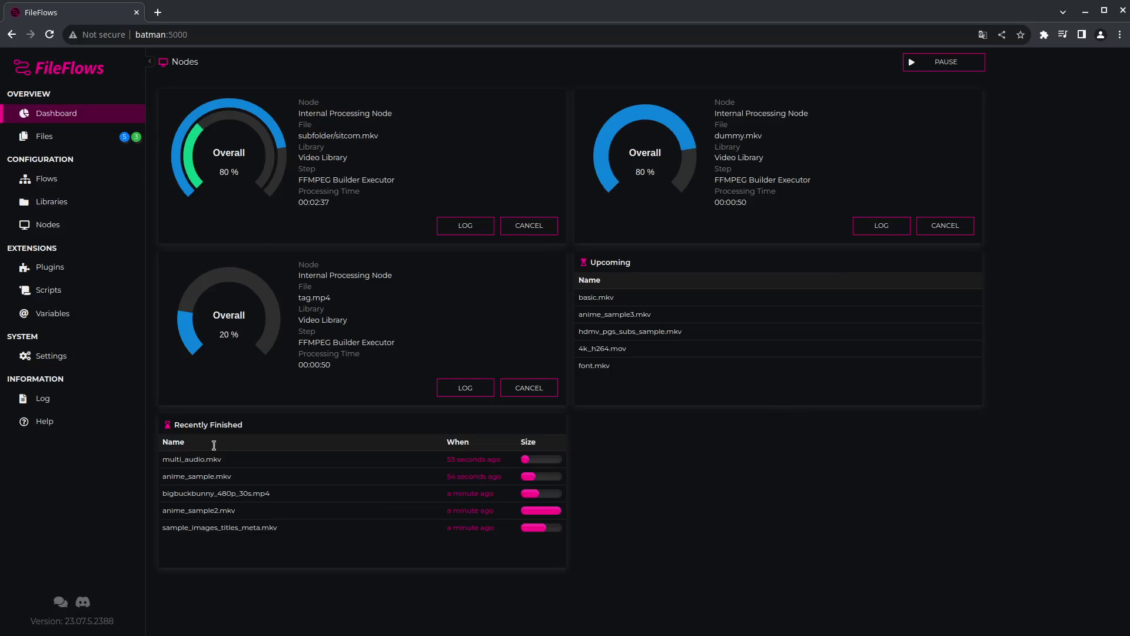
left_click(56, 113)
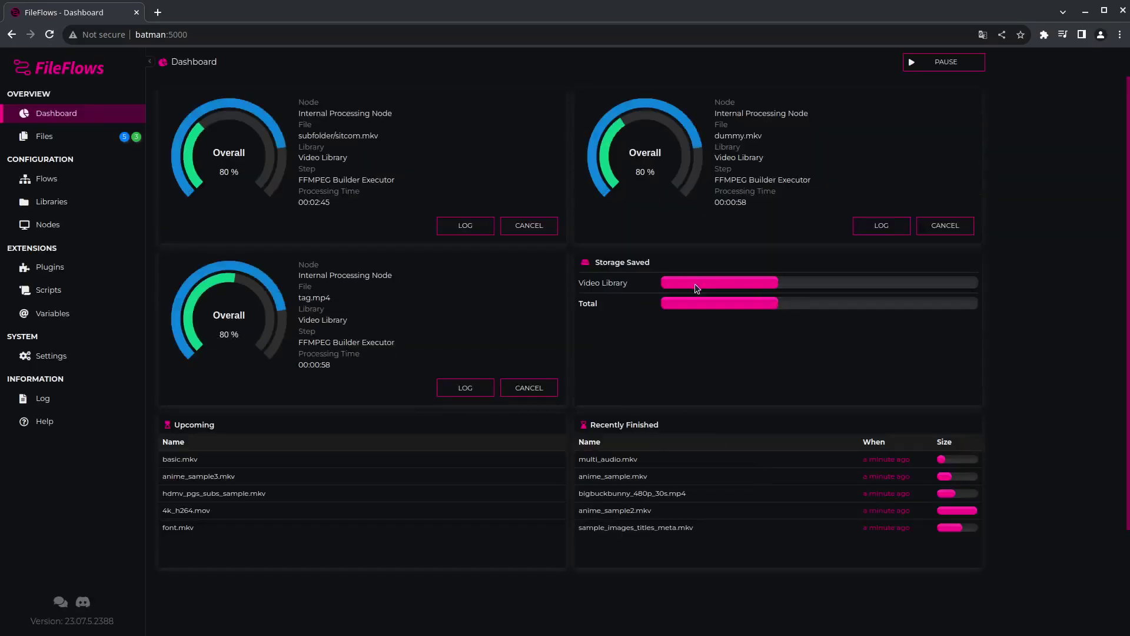
- Open the FileFlows system log and read through its entries at the DEBUG level
mouse_move(696, 288)
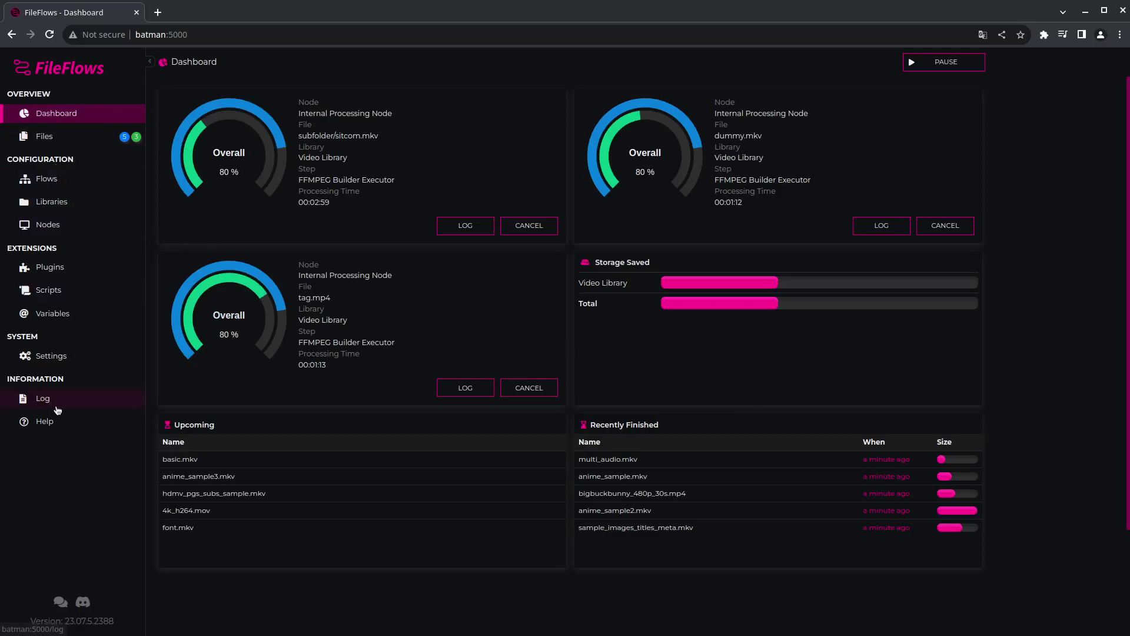
left_click(38, 403)
scroll(616, 509, "up", 10)
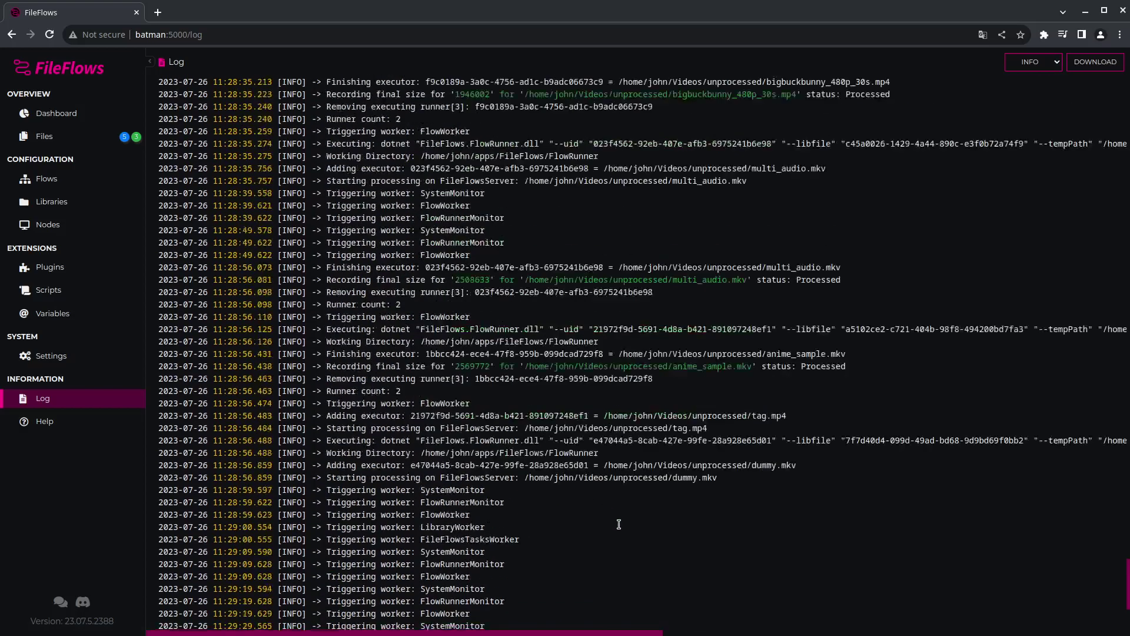
left_click(1036, 67)
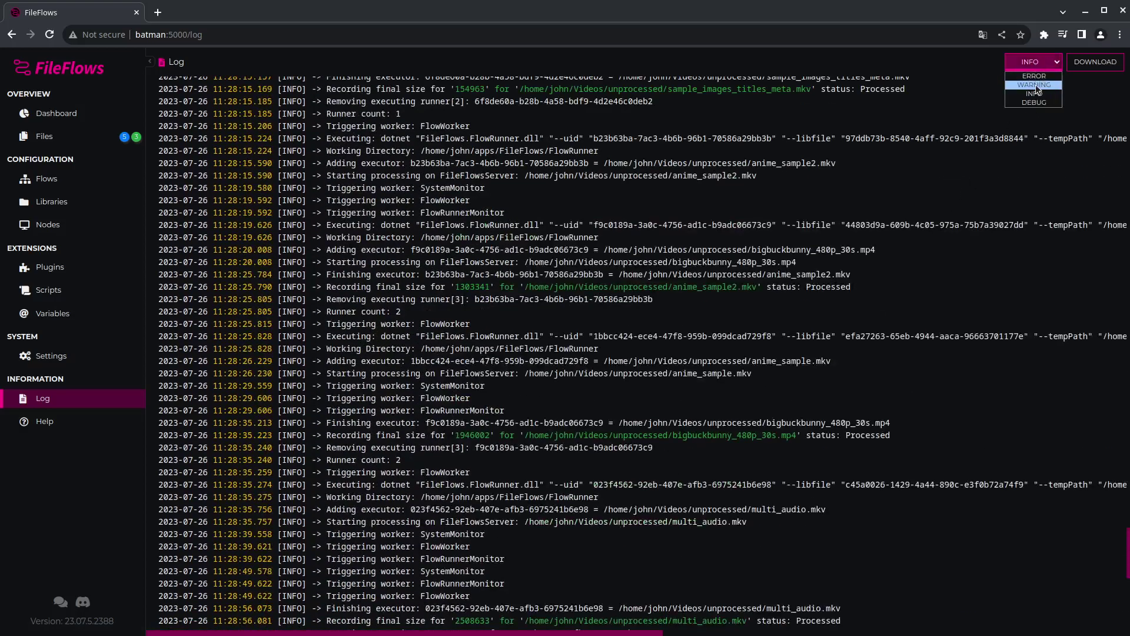
left_click(1038, 103)
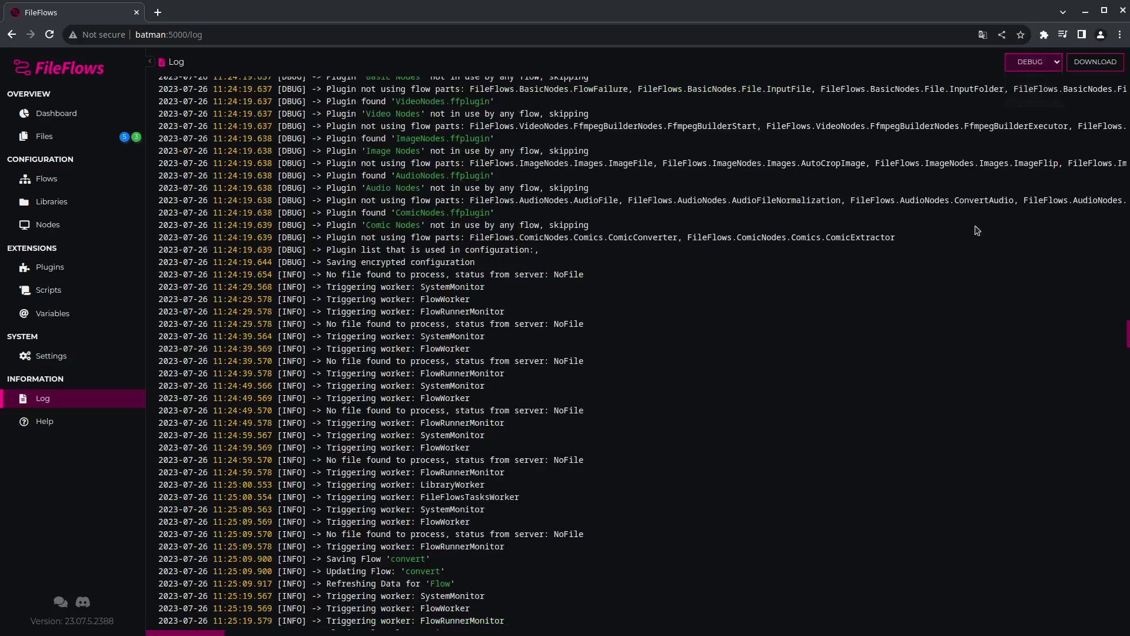
scroll(974, 230, "up", 10)
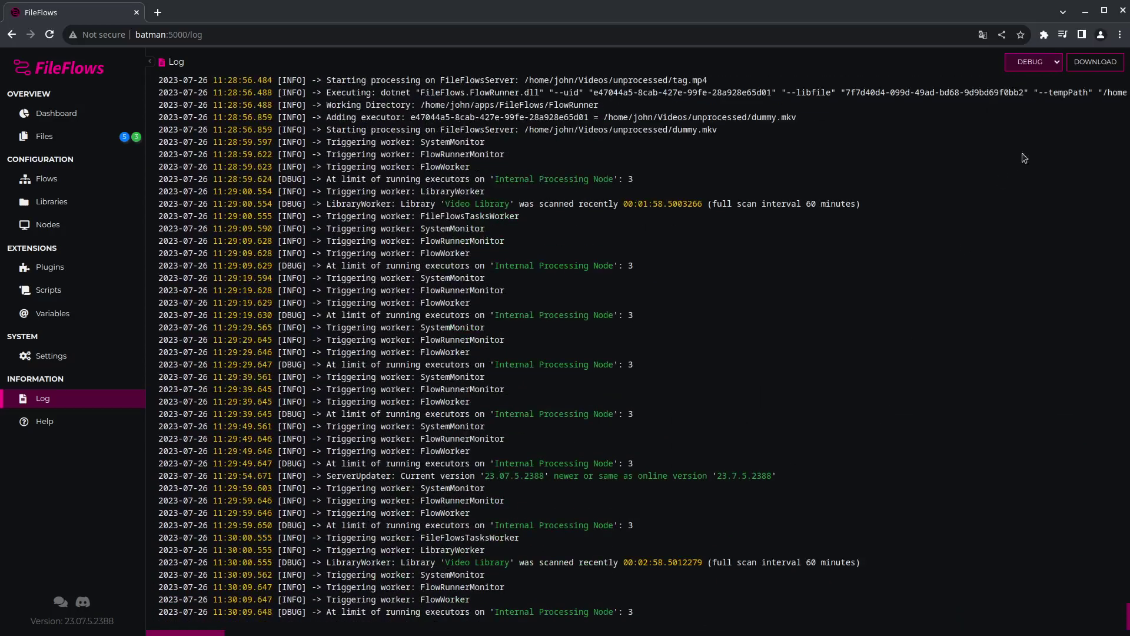
- Filter the system log to the WARNING level and read the connection warning and the lines below it
left_click(1034, 62)
left_click(1036, 93)
left_click(1034, 62)
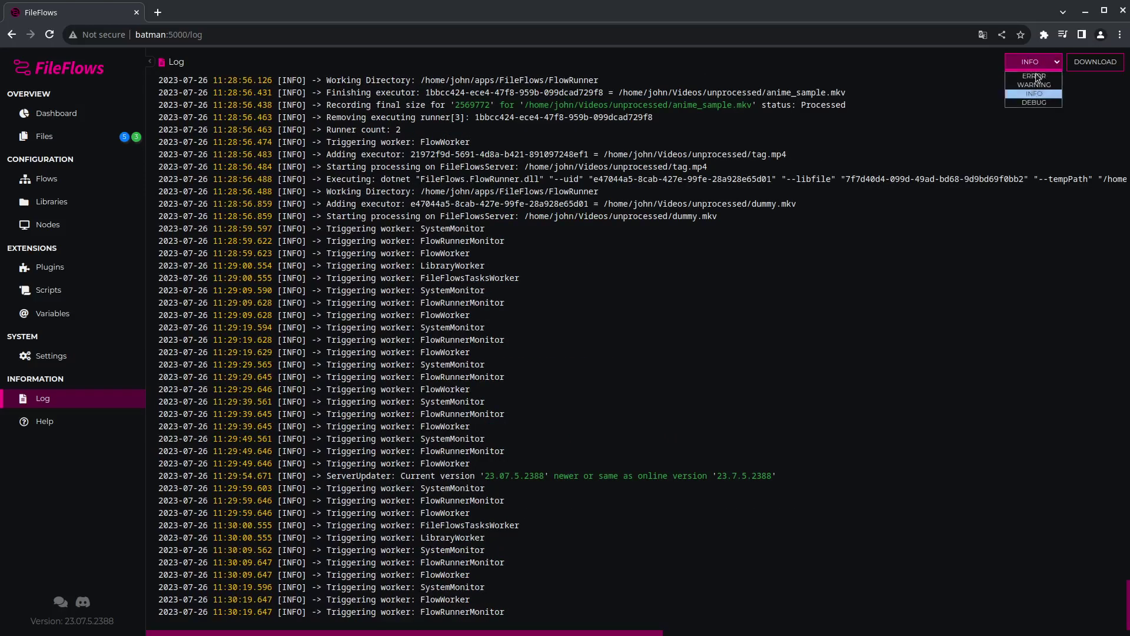
left_click(1035, 84)
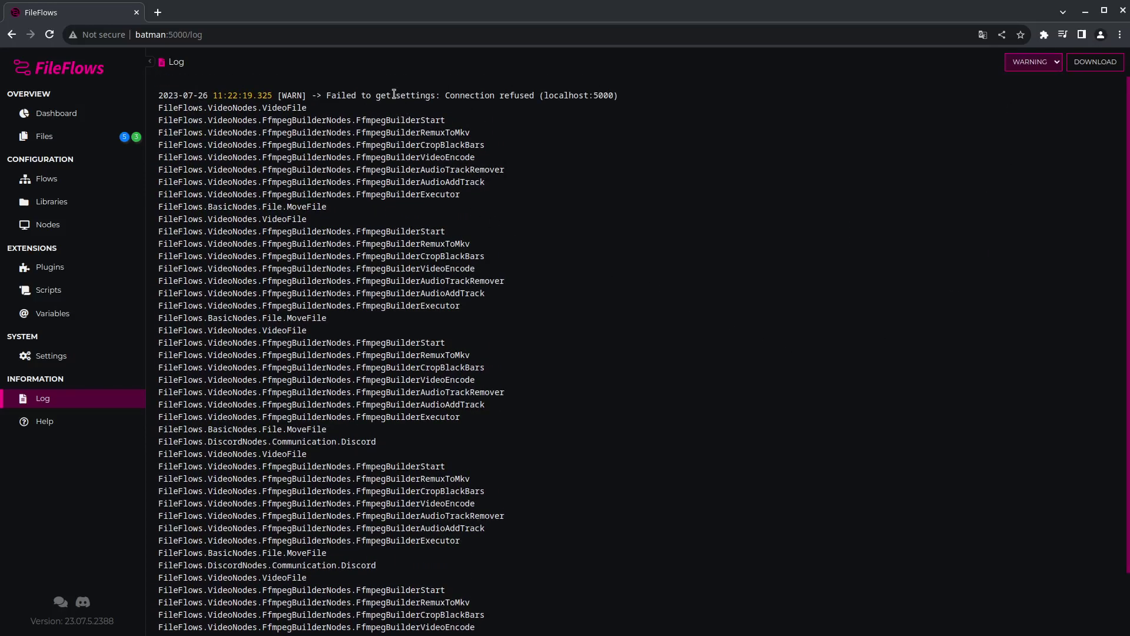
triple_click(389, 94)
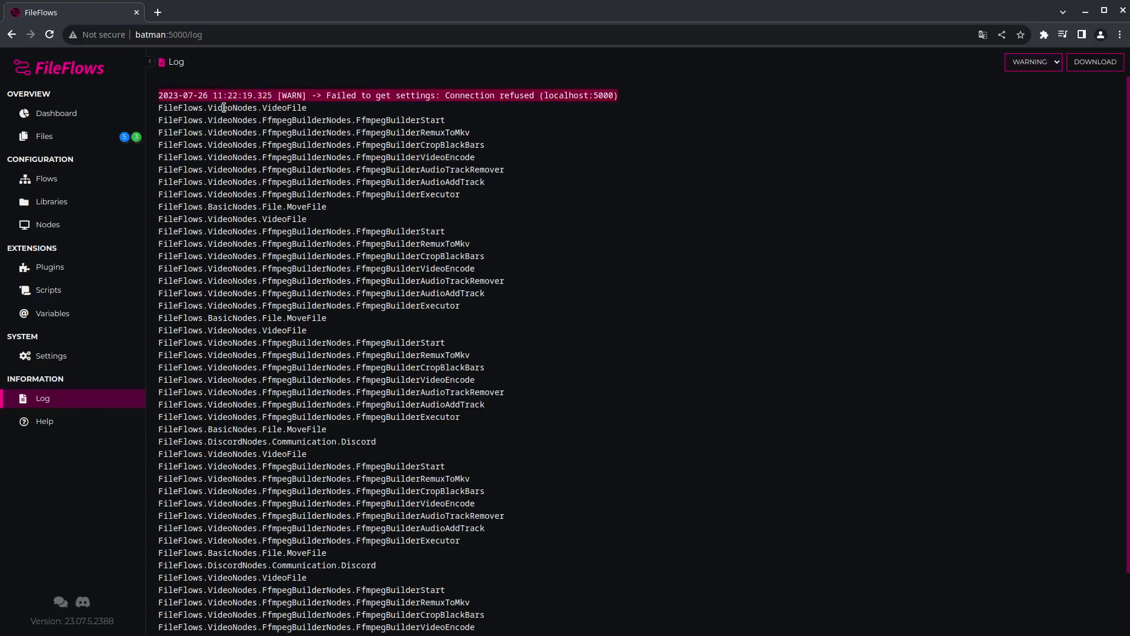
left_click_drag(208, 107, 409, 337)
left_click(299, 237)
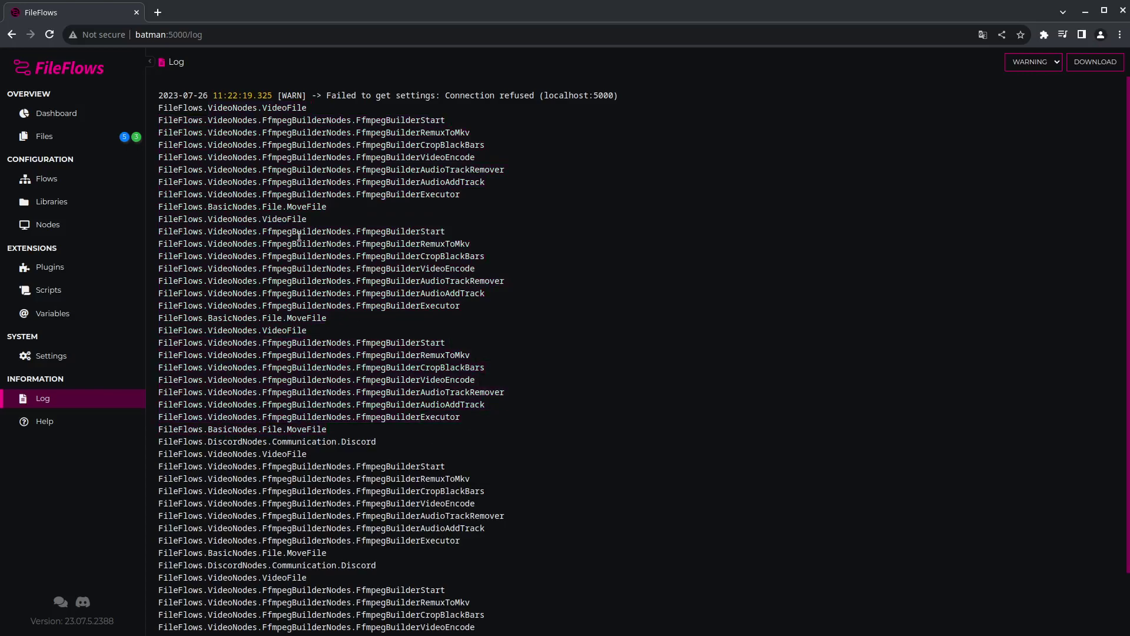
- Return the system log's severity filter to INFO
left_click(1030, 62)
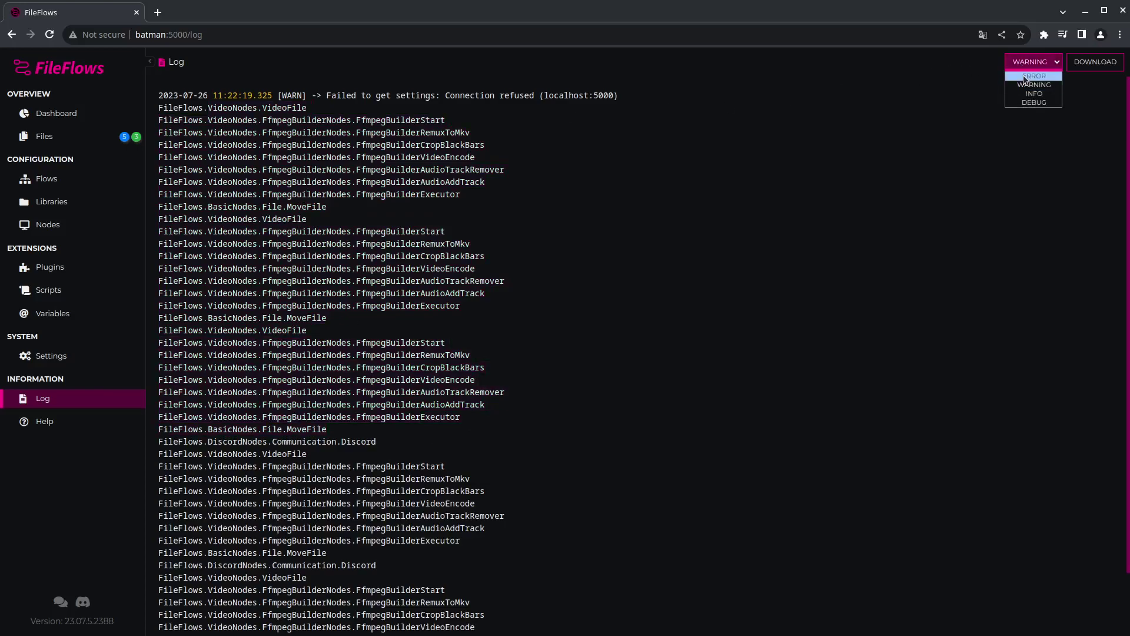
left_click(1024, 84)
left_click(1025, 69)
left_click(1029, 97)
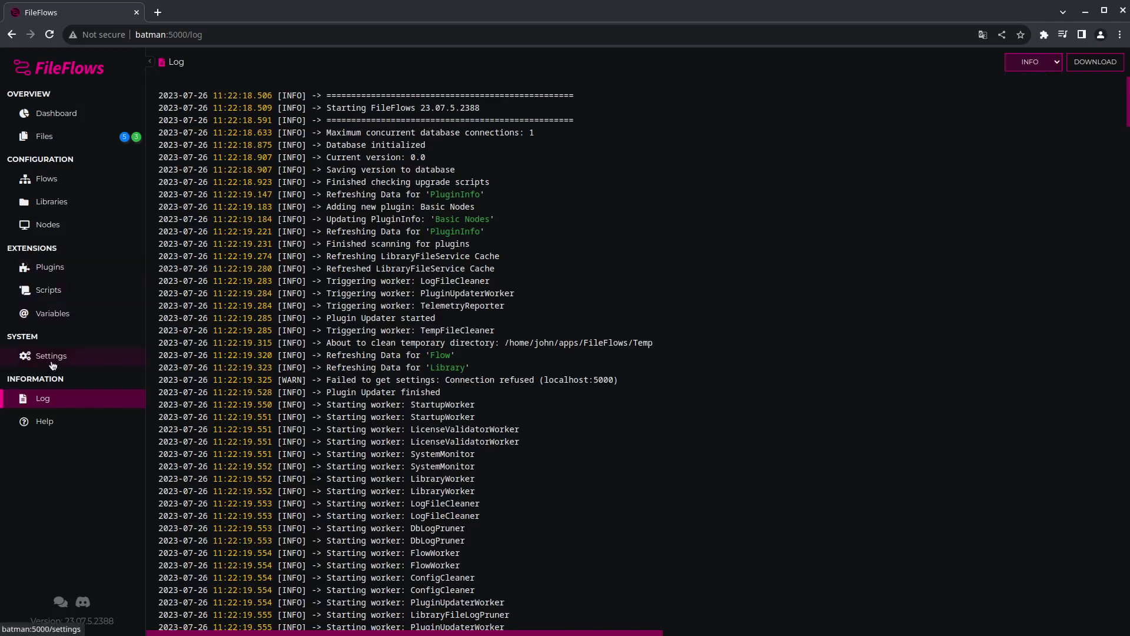
- View the Variables list, go to the Scripts page and dismiss the processing notifications there
left_click(66, 310)
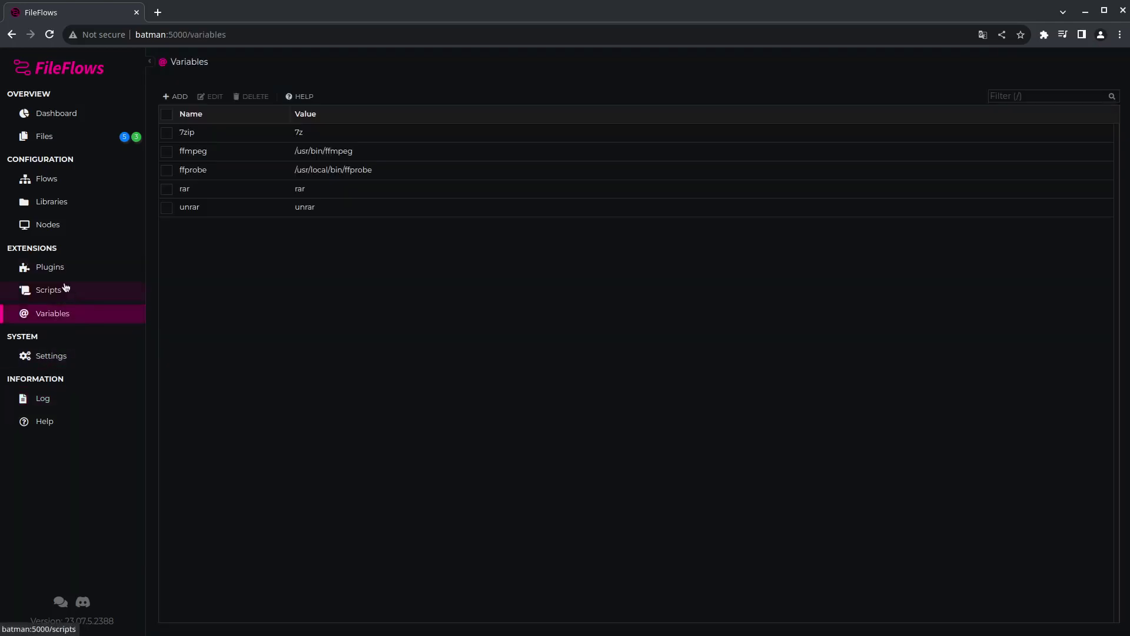
left_click(65, 288)
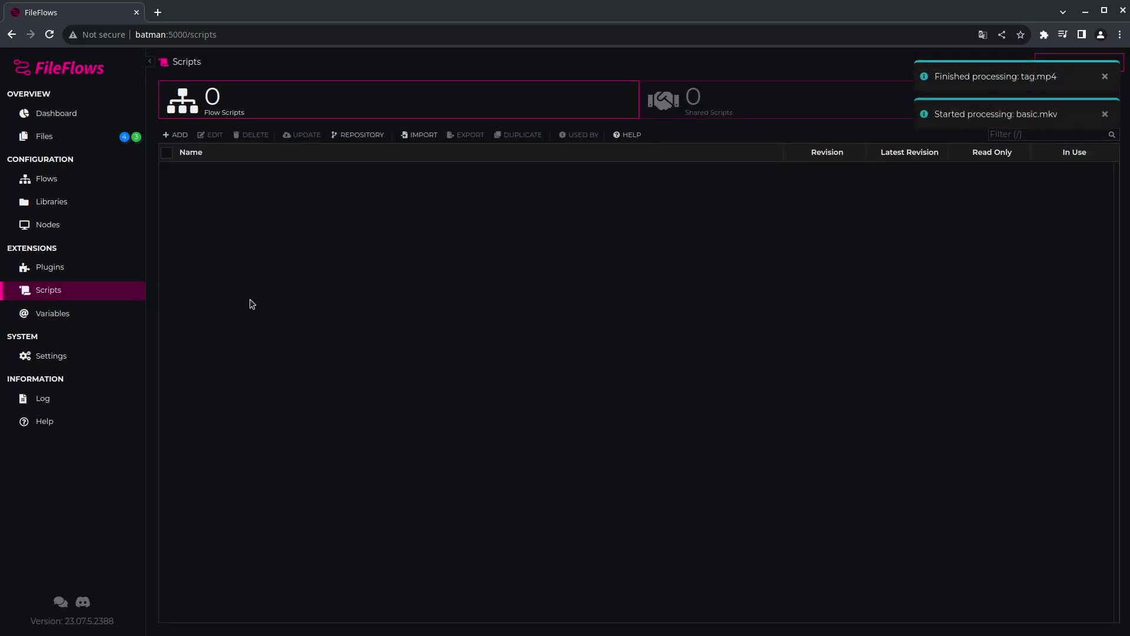
left_click(1105, 115)
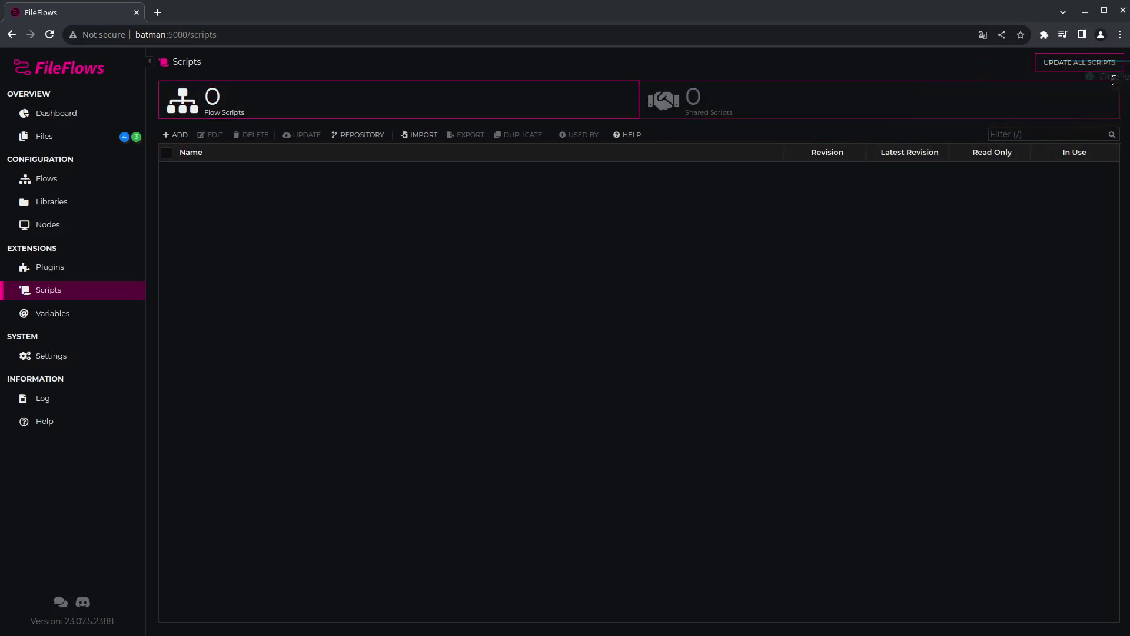
- Start a new flow script to view its template code, dismissing the notifications over it, and cancel without saving
left_click(175, 135)
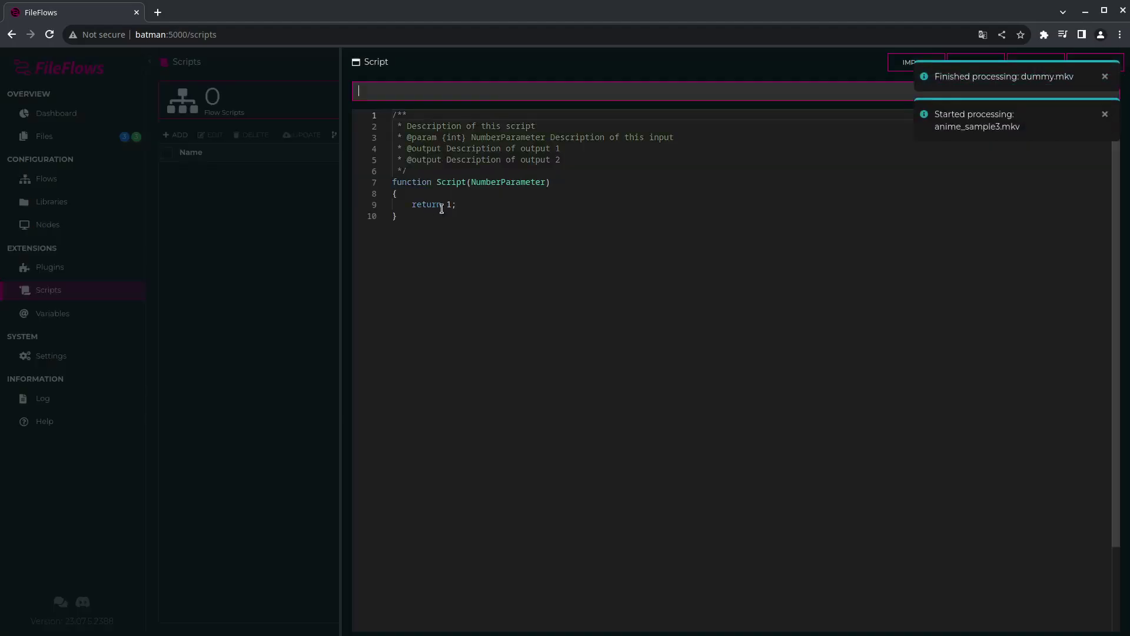
left_click(1105, 77)
left_click(1110, 82)
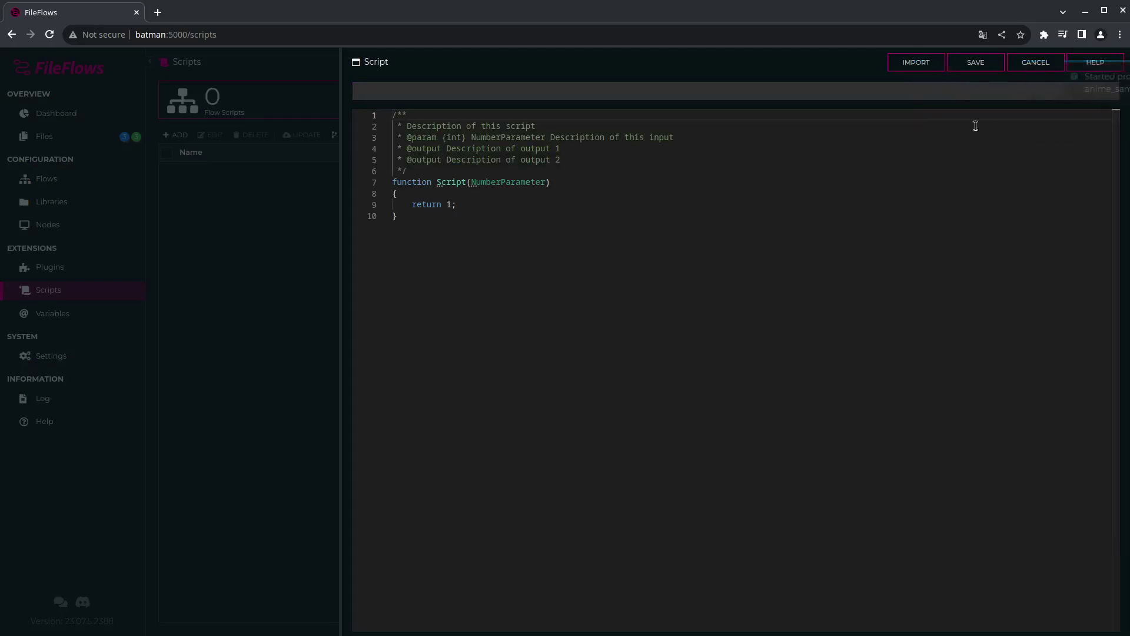
left_click(1035, 67)
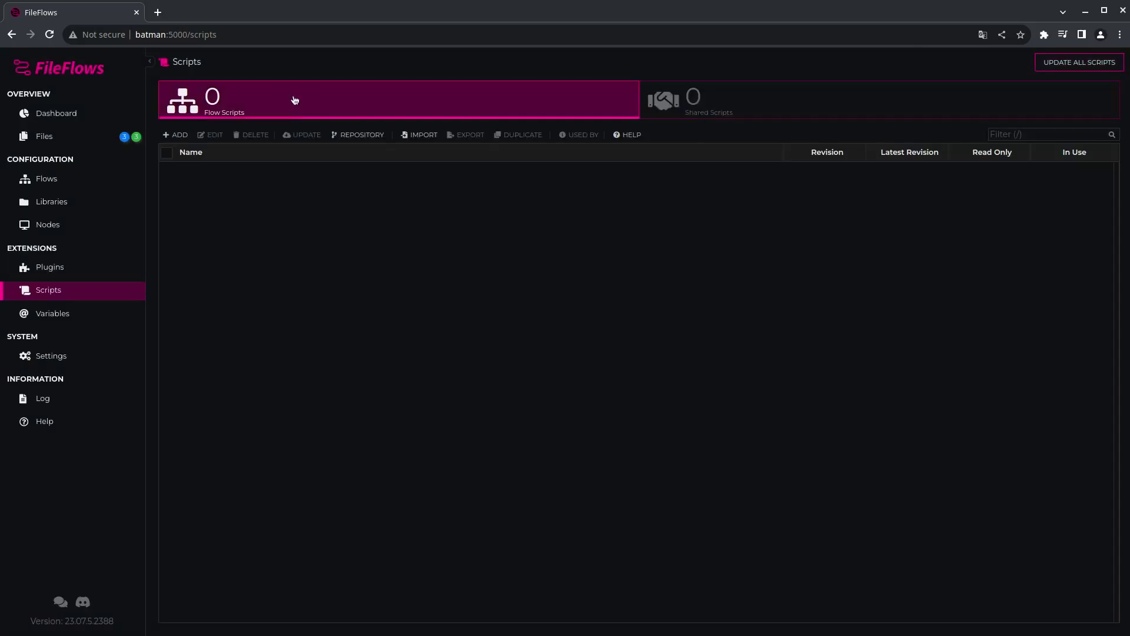
- Download the "Video - Bitrate greater than" flow script from the script repository
left_click(379, 142)
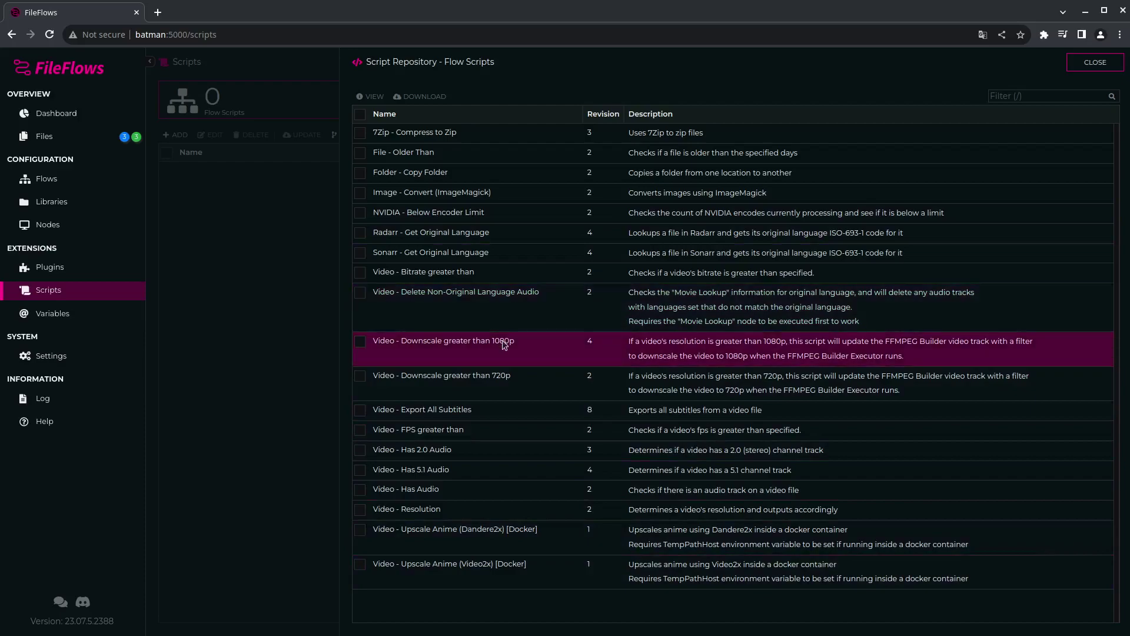
left_click(466, 273)
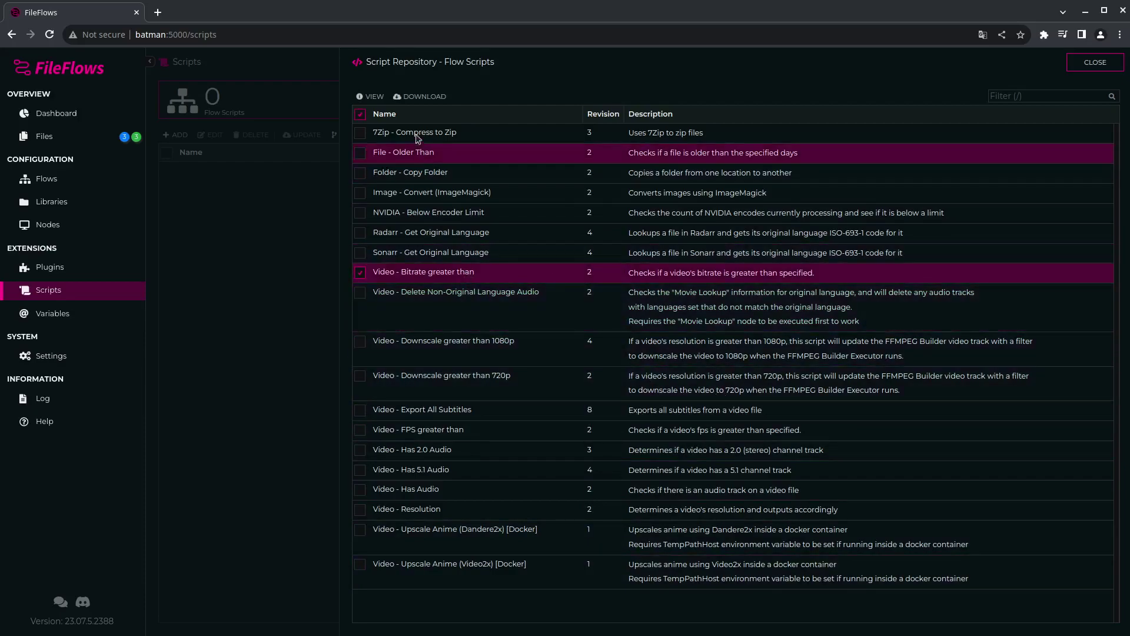
left_click(412, 96)
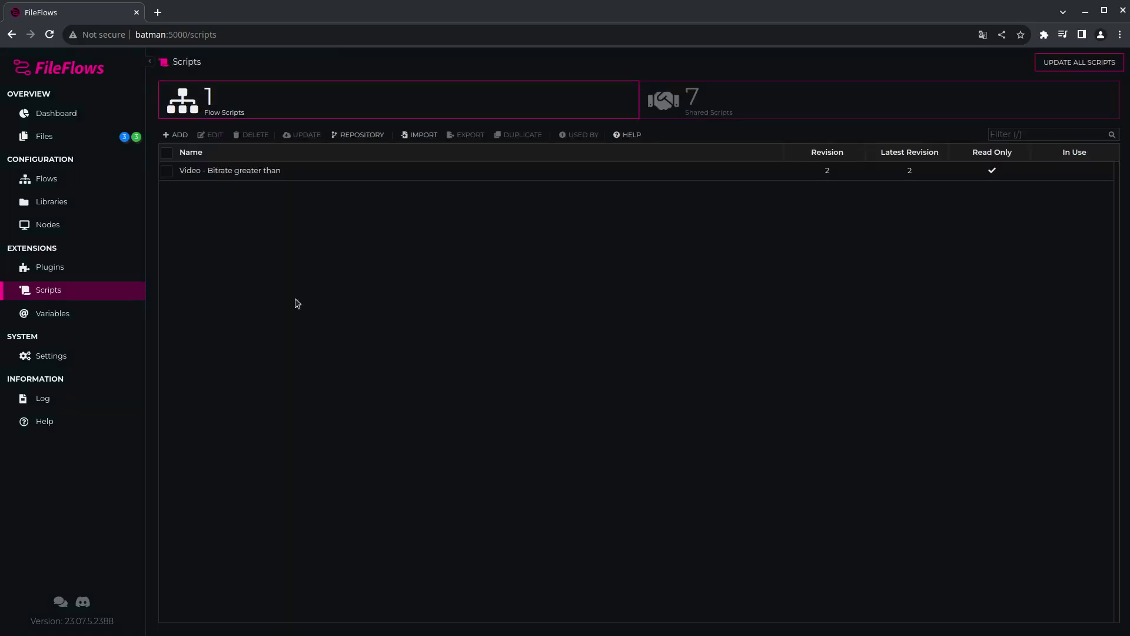
- Try adding a "Video - Bitrate greater than" node with Max Bitrate 192 Kbps to the convert flow, and discard the changes on returning to Scripts
left_click(37, 184)
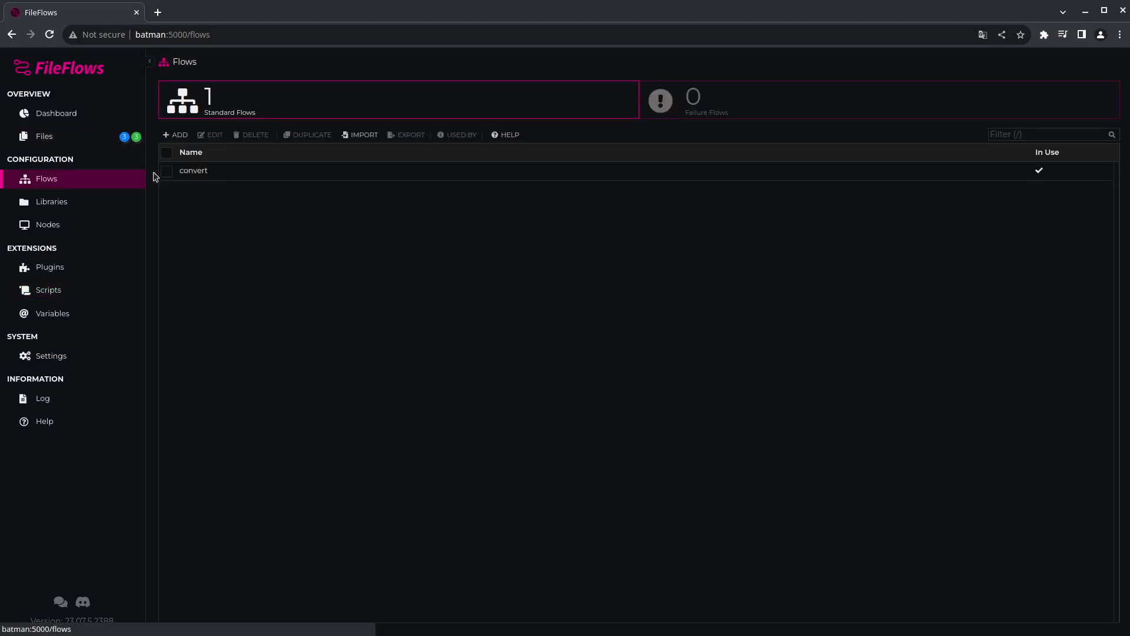
double_click(185, 172)
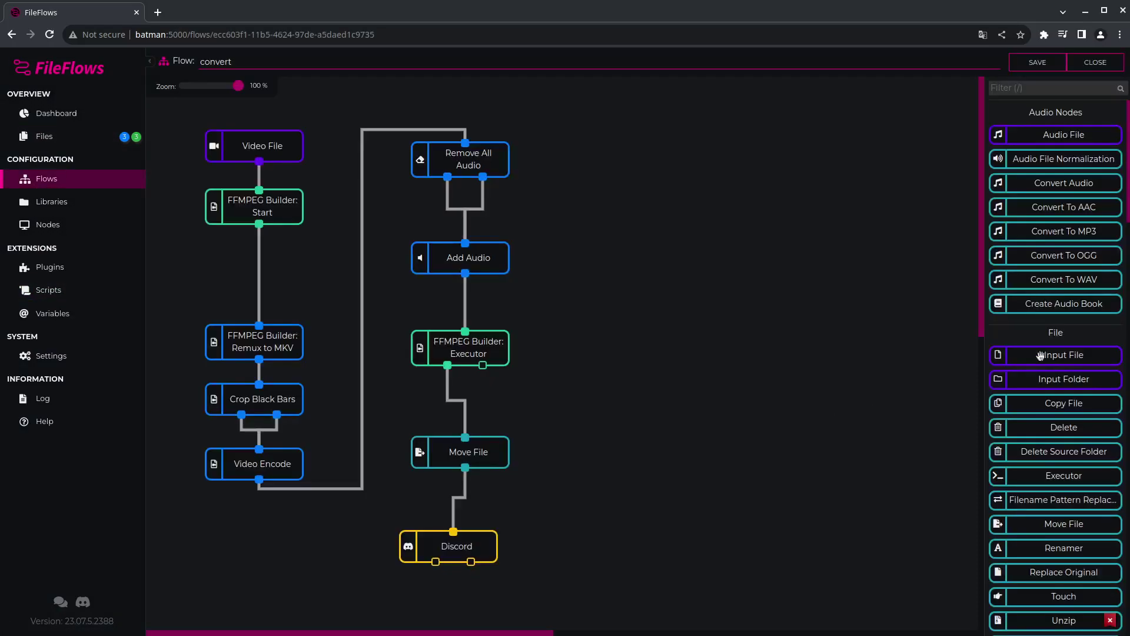
scroll(1056, 353, "down", 10)
scroll(1101, 616, "down", 10)
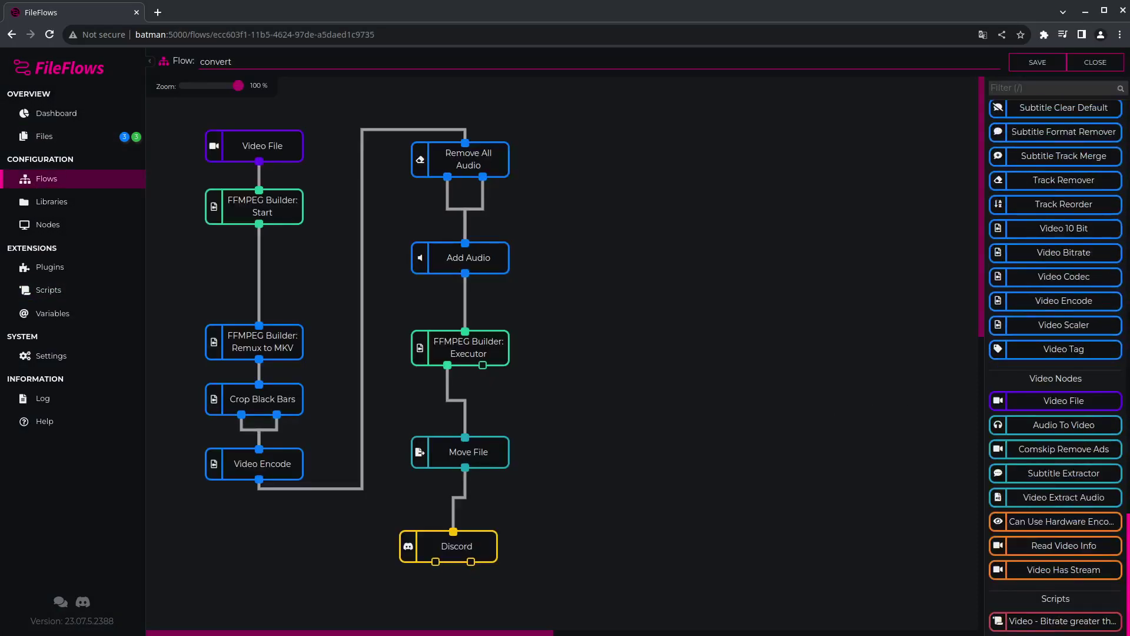
left_click_drag(1076, 619, 686, 353)
left_click(487, 127)
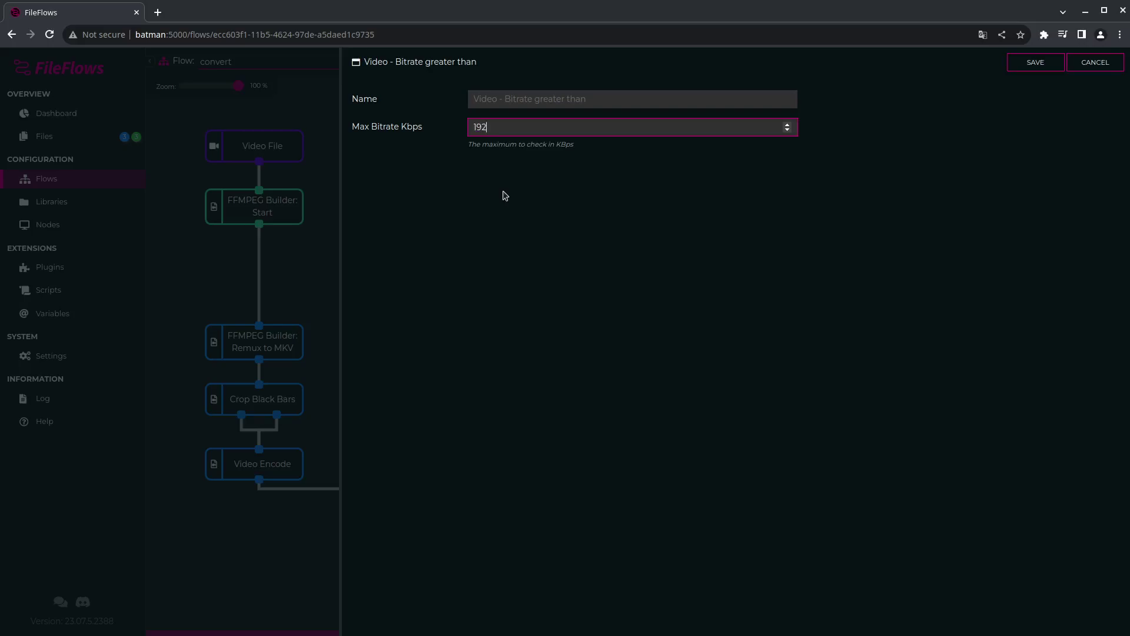
left_click(1023, 69)
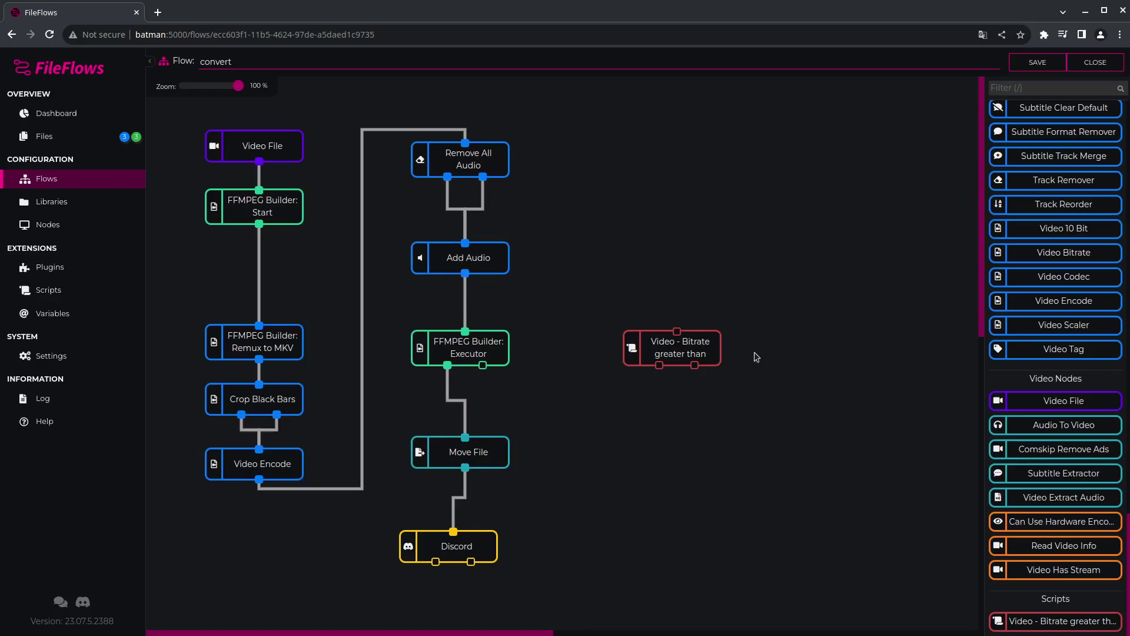
left_click(704, 348)
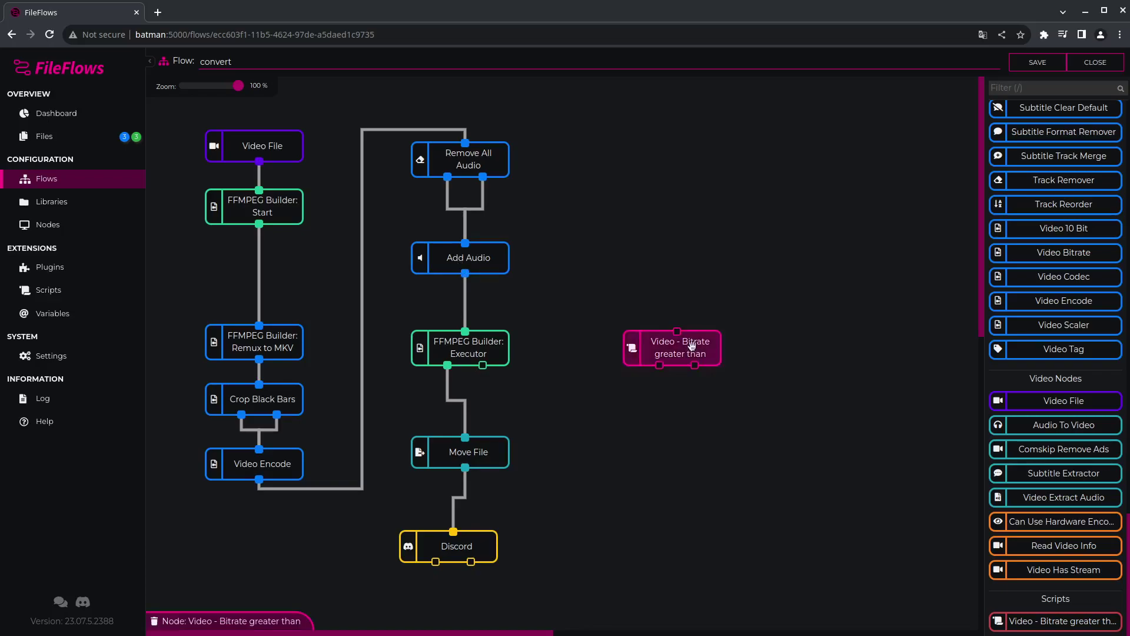
left_click(52, 289)
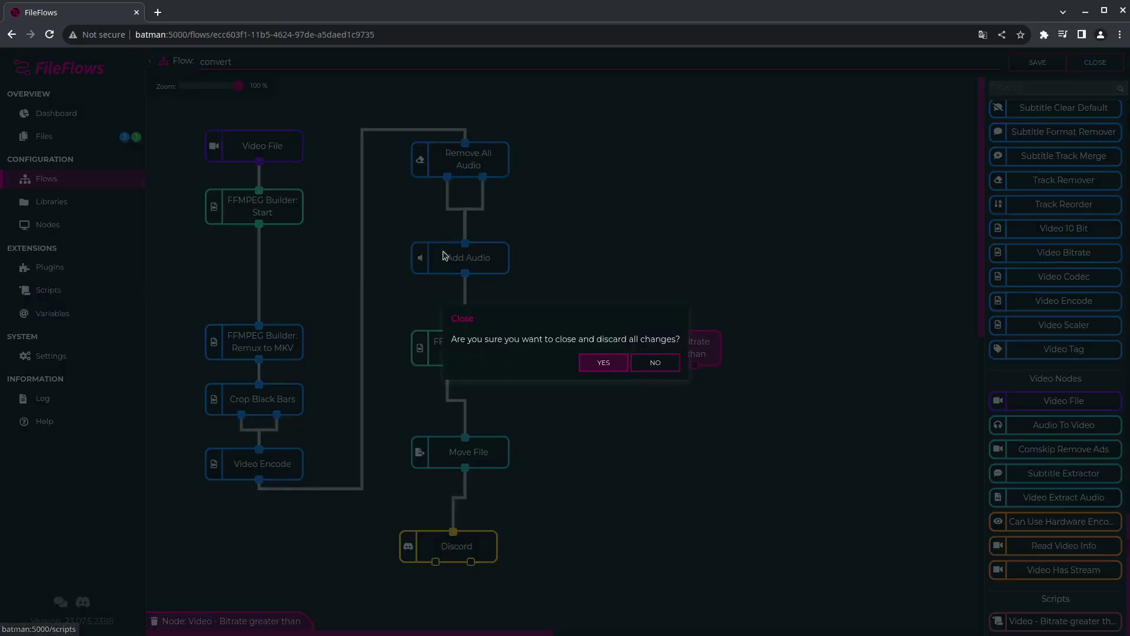
left_click(604, 362)
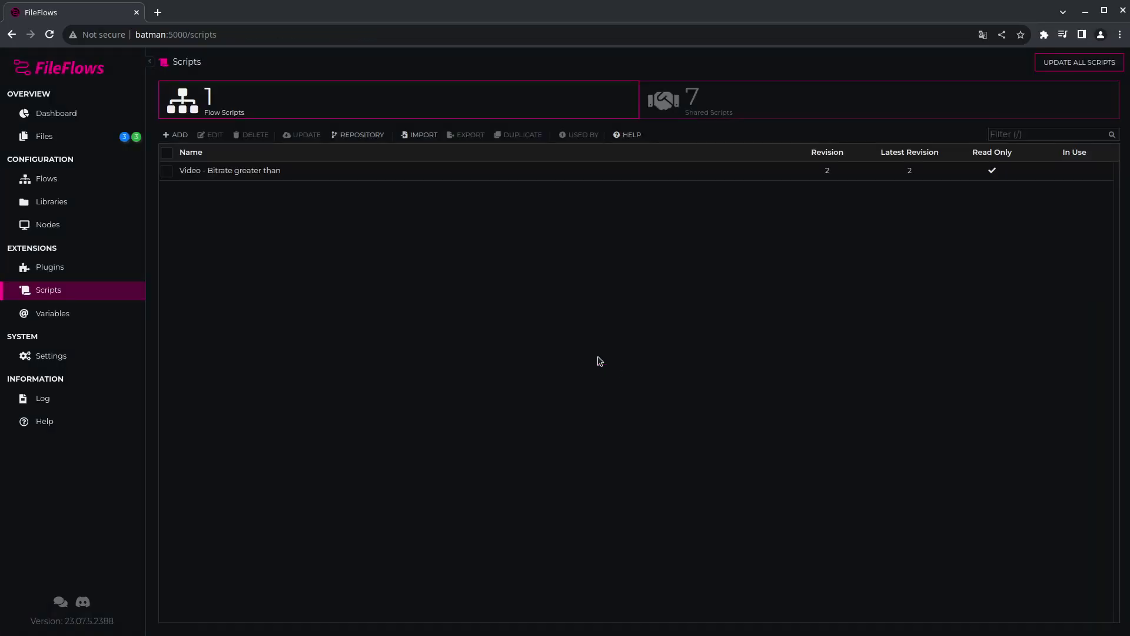
- Open the Scripts help documentation and look through the Scripting reference and its list of repository scripts
left_click(627, 135)
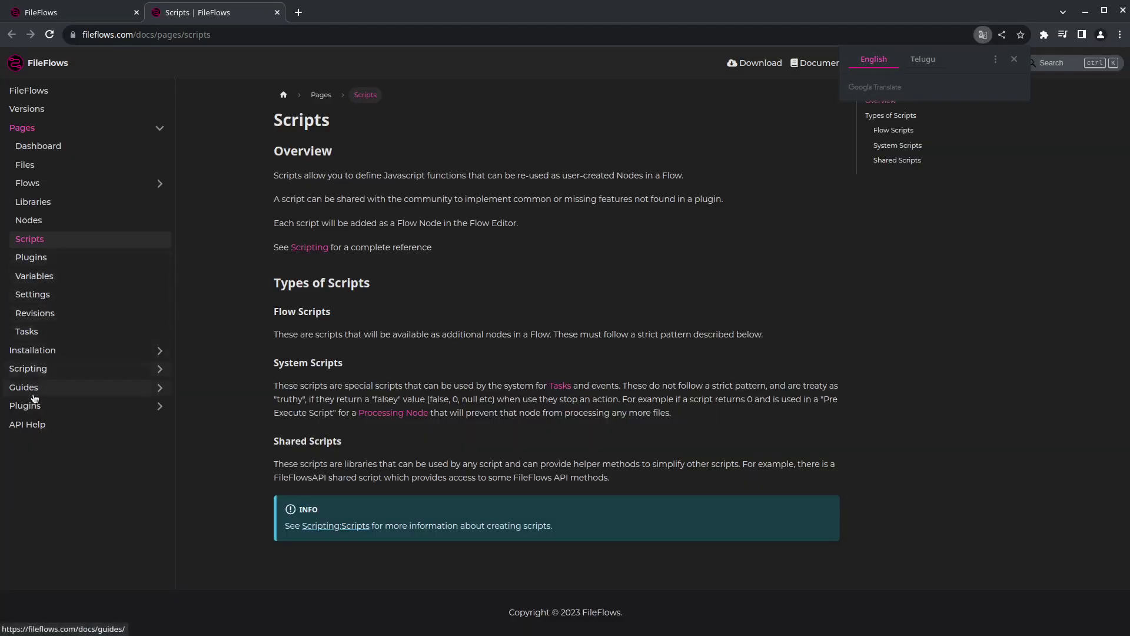
left_click(307, 248)
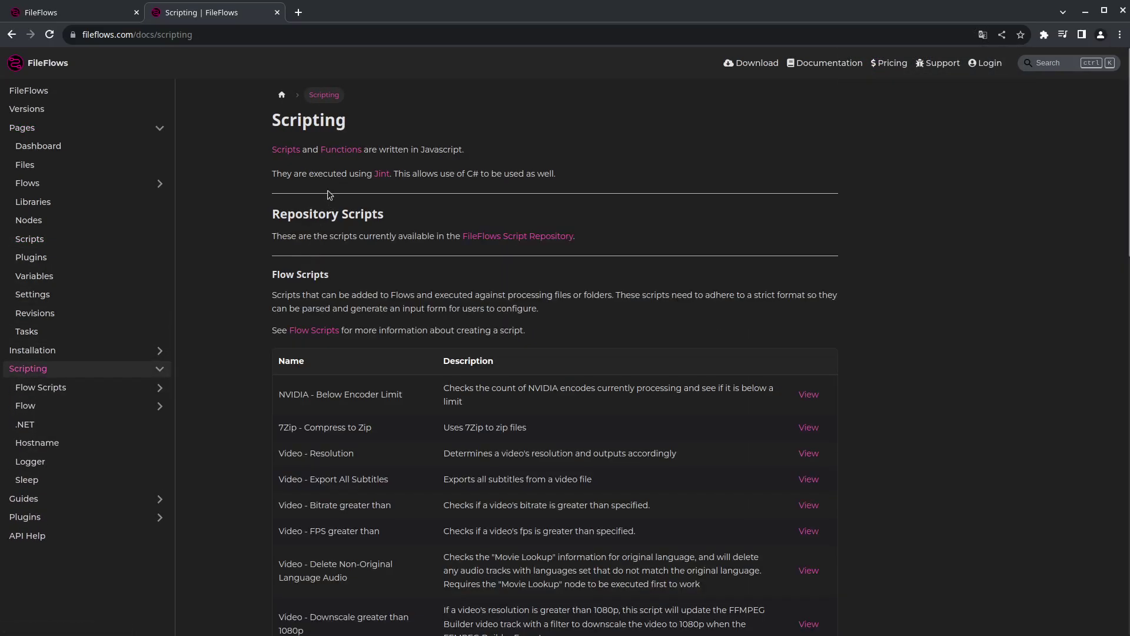
scroll(469, 448, "down", 4)
scroll(474, 460, "up", 20)
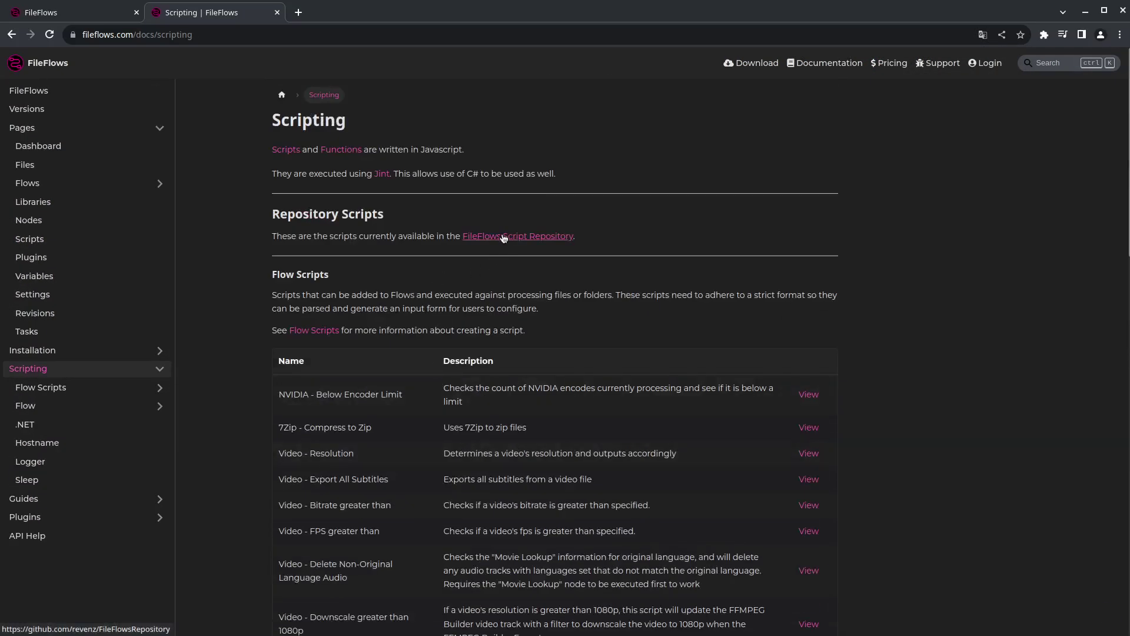
left_click(325, 329)
key("alt+Left")
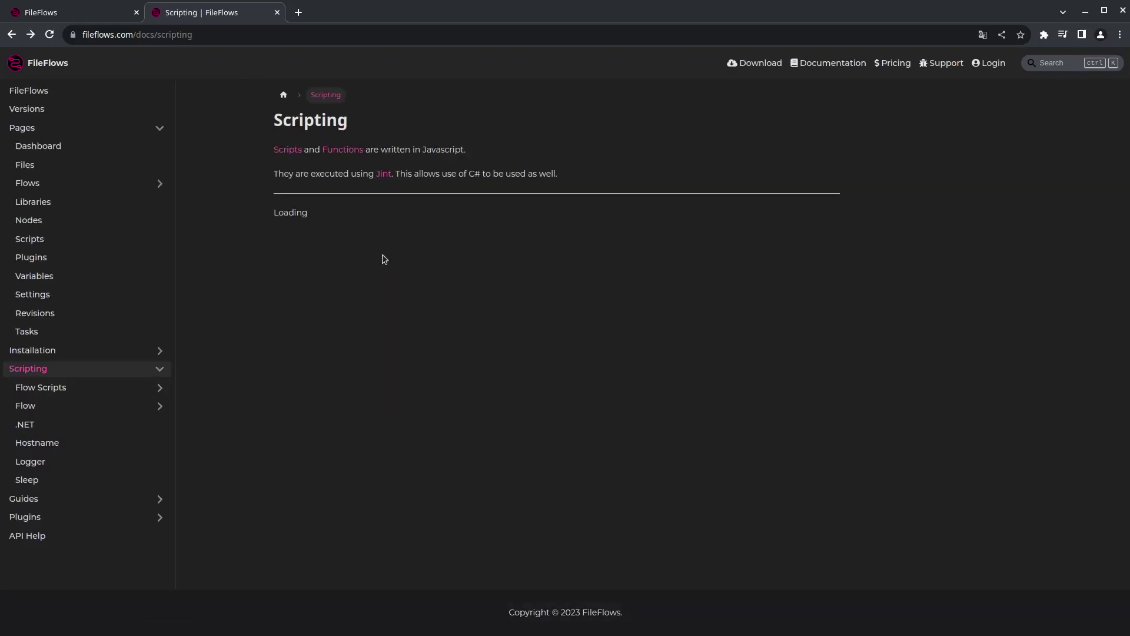
- Read the Flow Scripts documentation on the script comment block, entry point and complete example
left_click(57, 391)
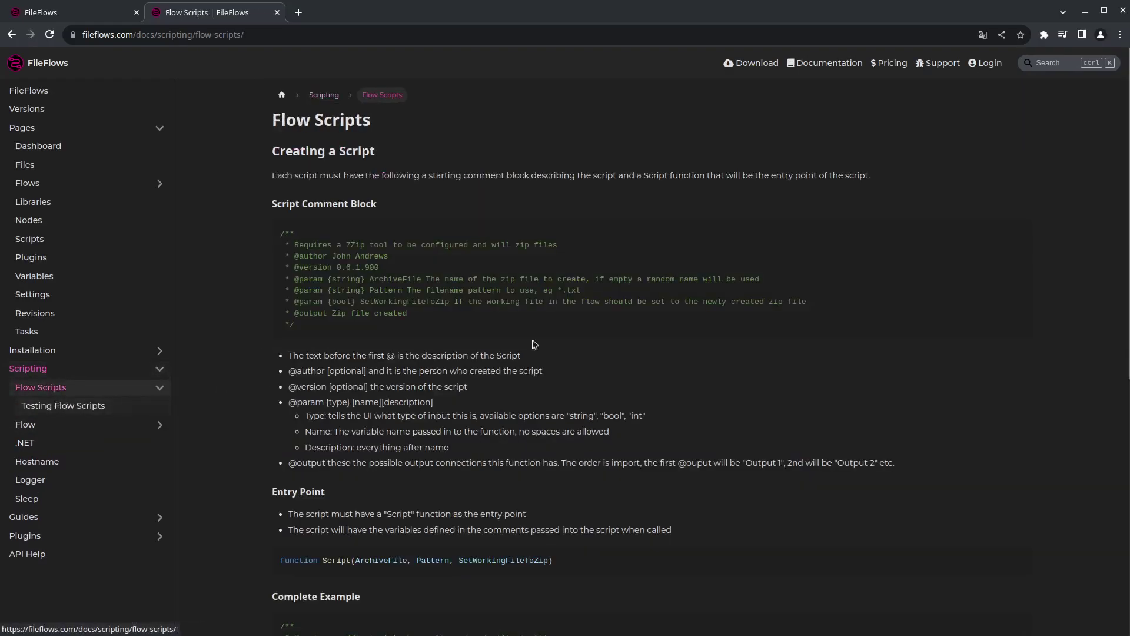
scroll(548, 418, "down", 8)
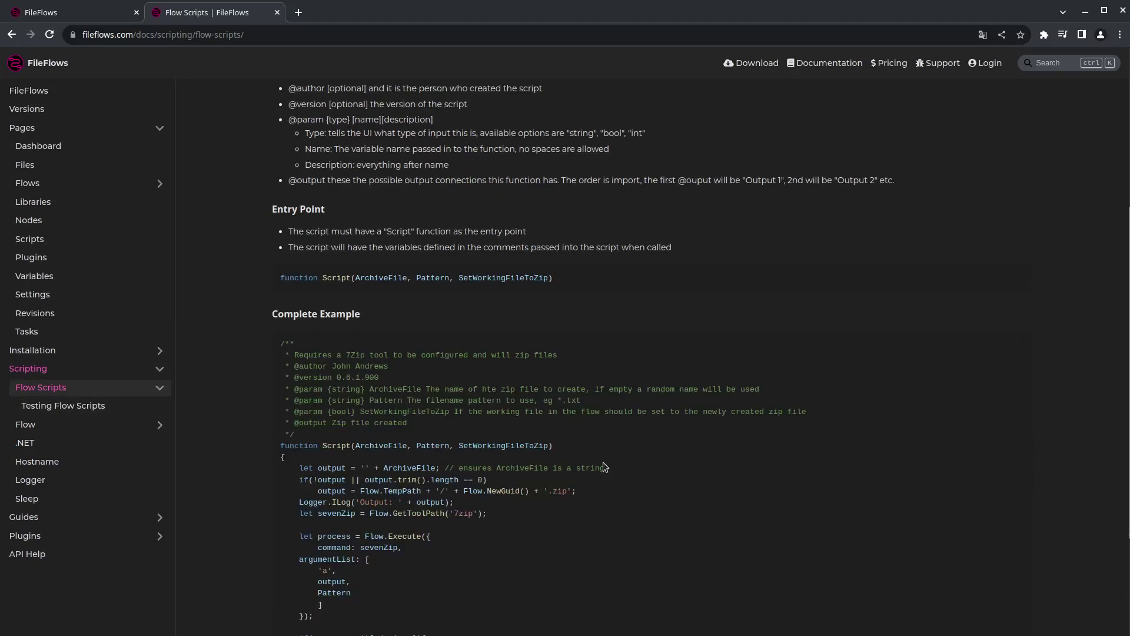
scroll(606, 476, "up", 8)
scroll(606, 475, "down", 4)
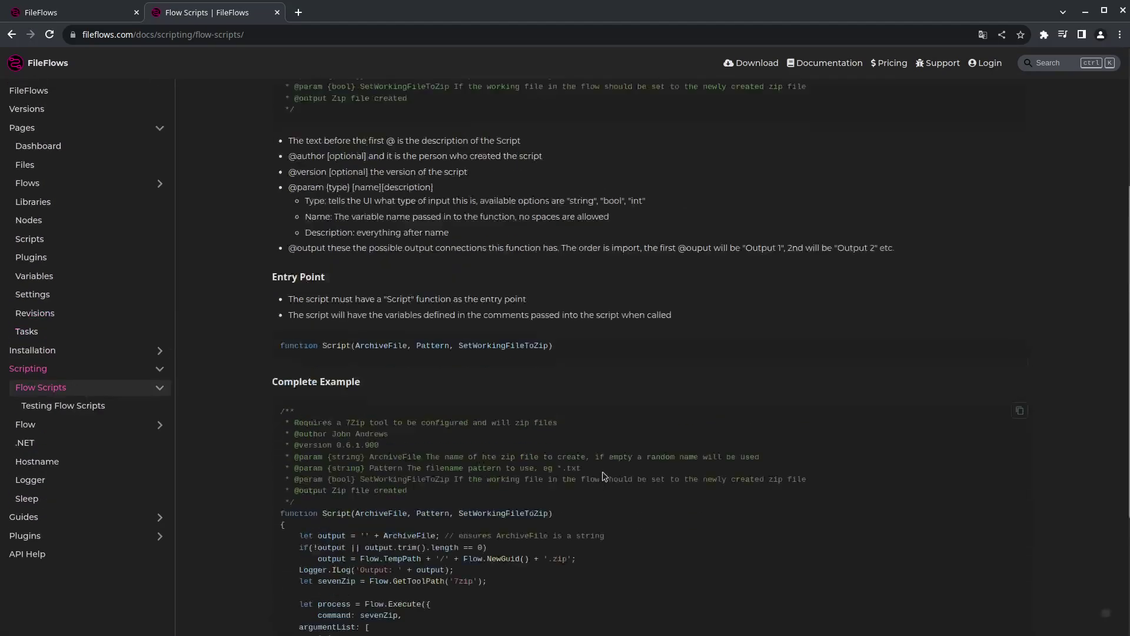
- Open the "Video - Bitrate greater than" script and examine its comment block's description, parameter and outputs, then close it
scroll(606, 476, "up", 4)
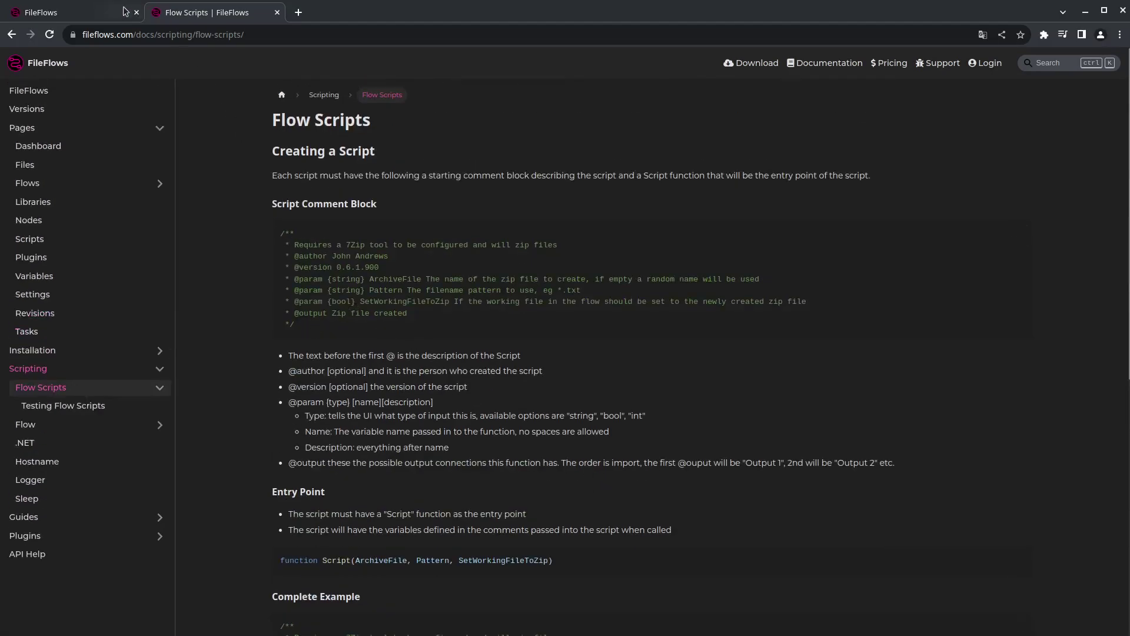
left_click(106, 13)
left_click(323, 179)
double_click(324, 185)
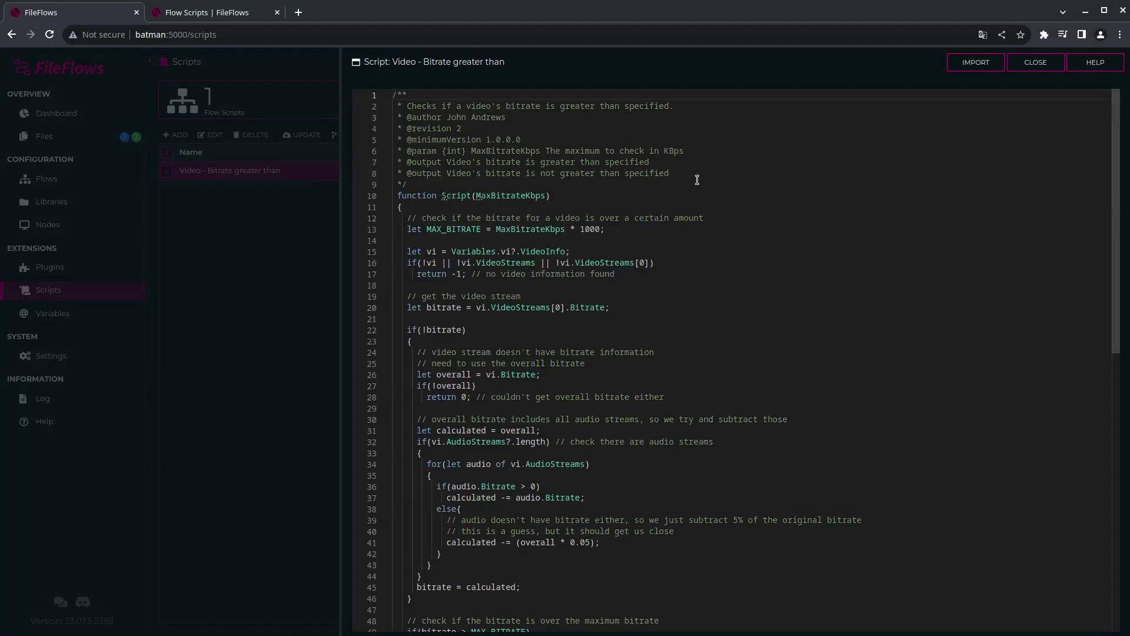
left_click_drag(697, 180, 412, 107)
left_click(412, 107)
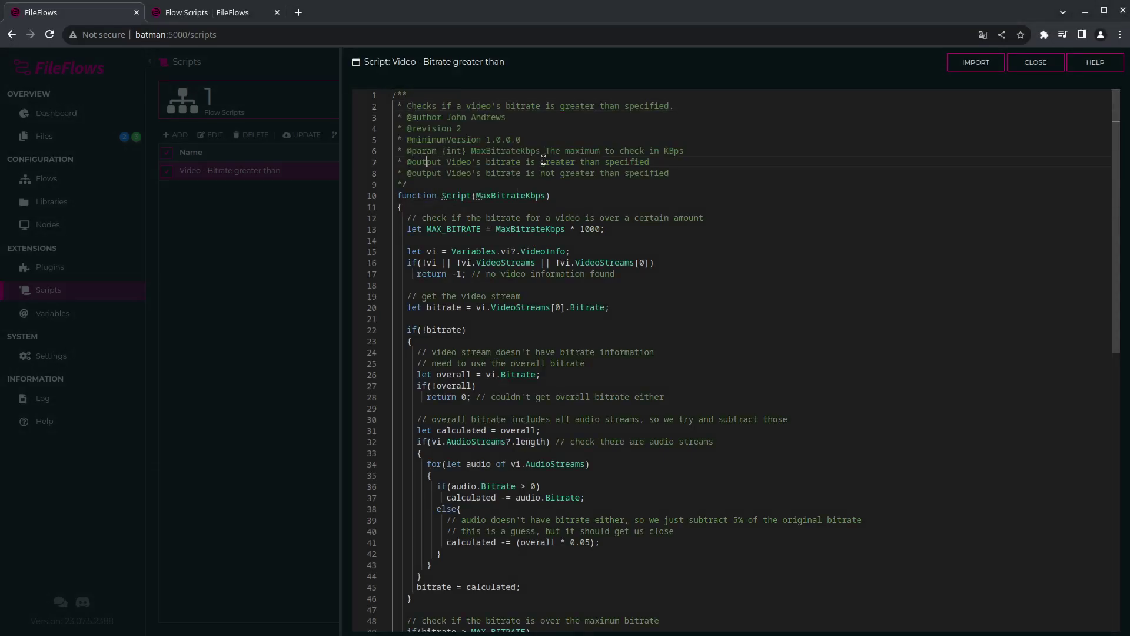
triple_click(562, 161)
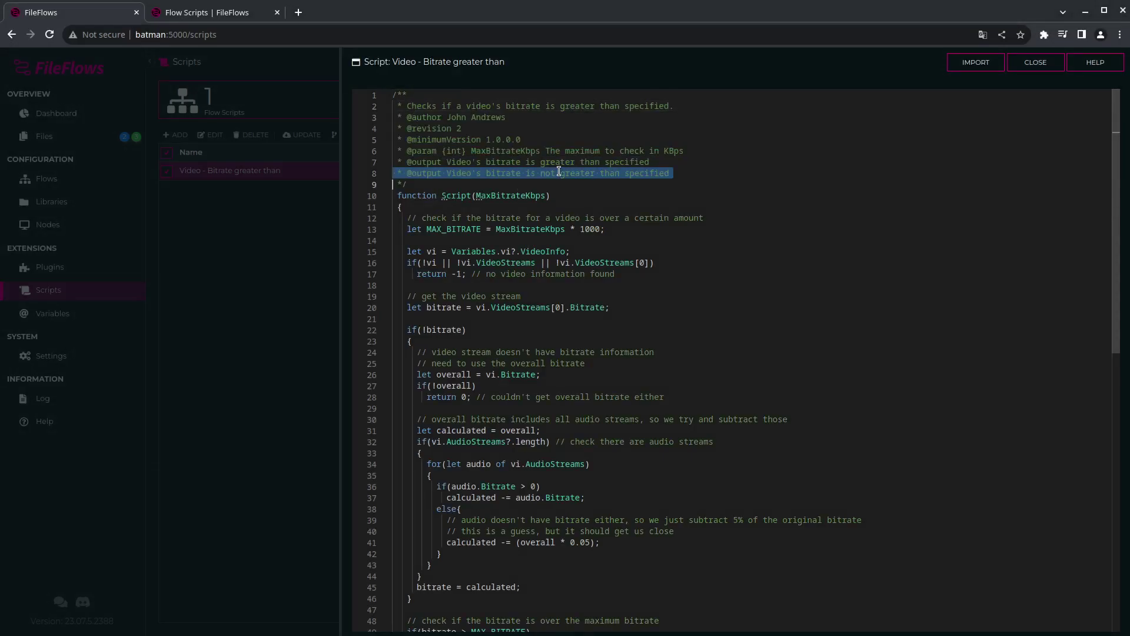
left_click(546, 173)
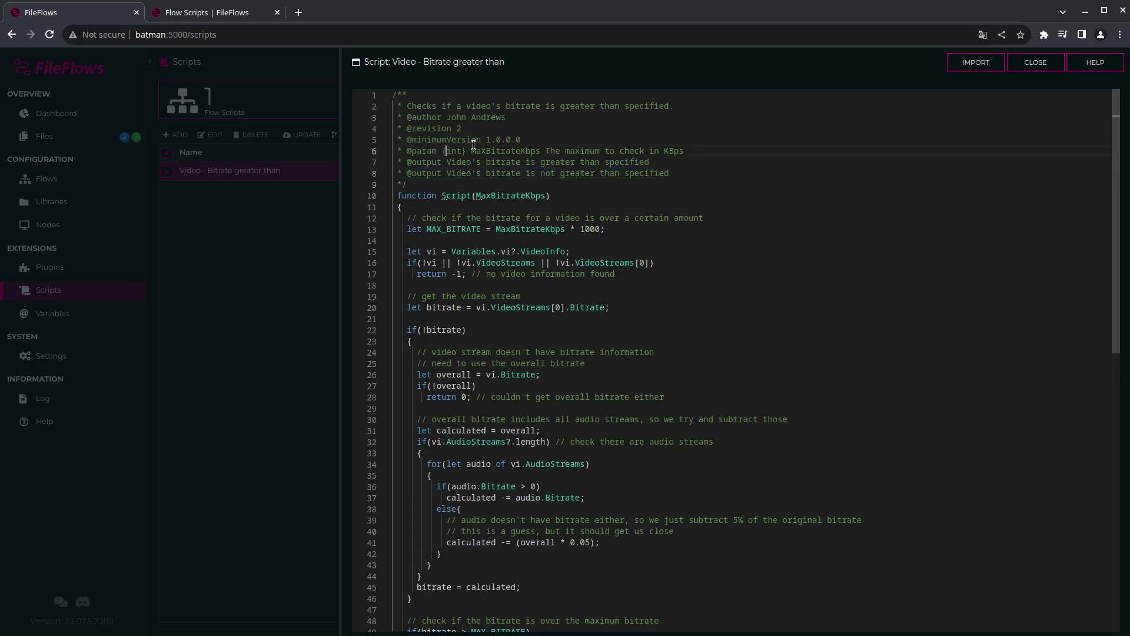
left_click(507, 151)
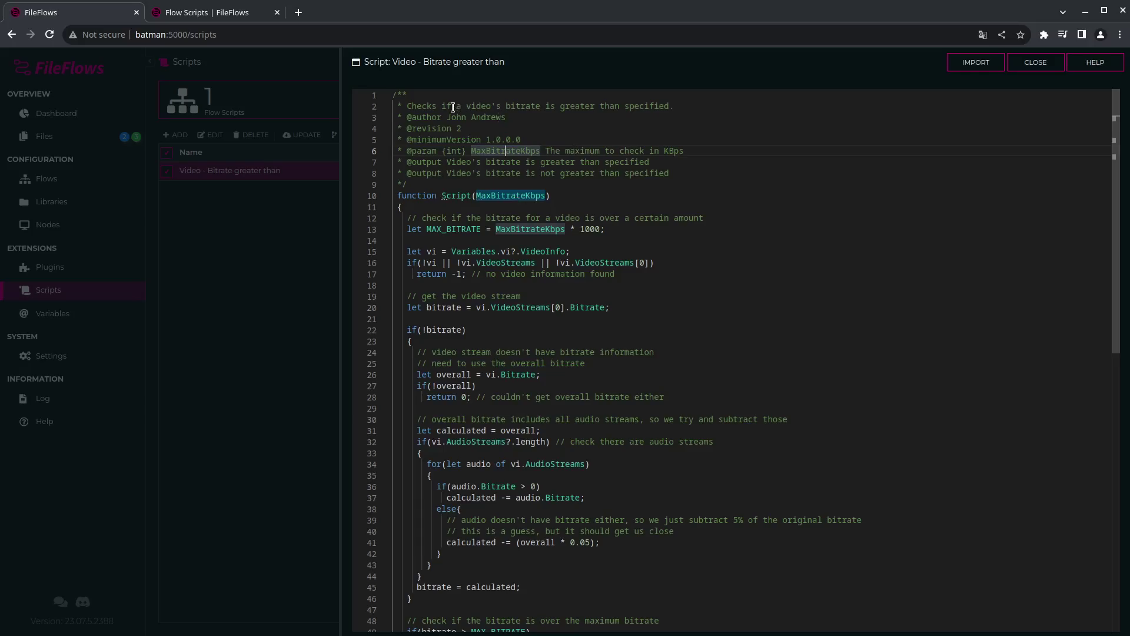
left_click(576, 106)
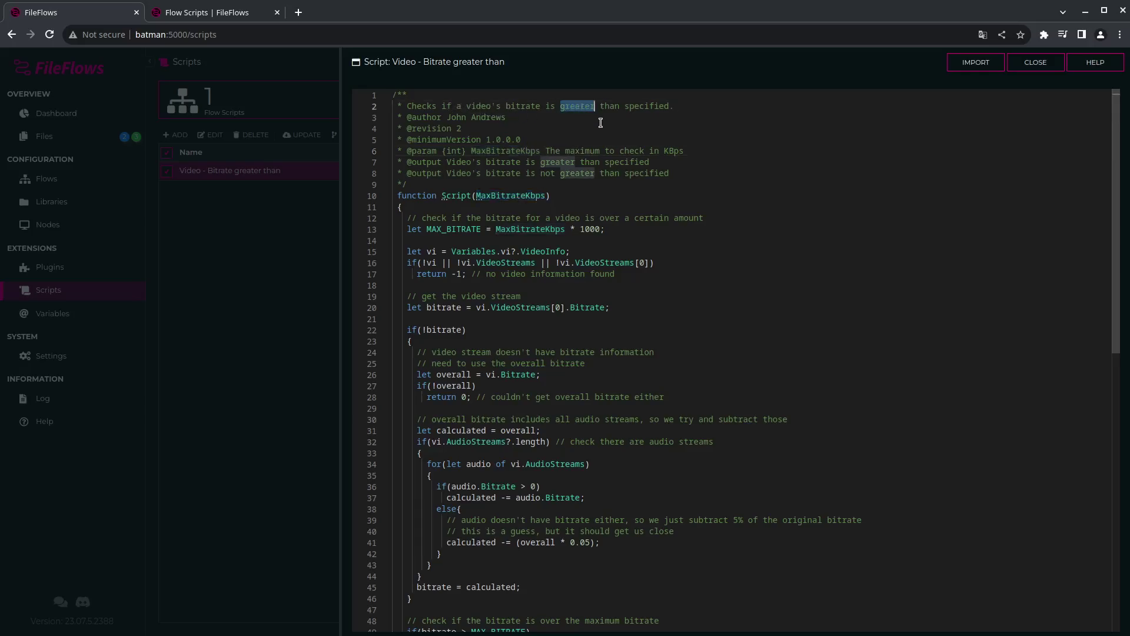
left_click(643, 127)
left_click_drag(627, 147, 630, 117)
left_click(631, 118)
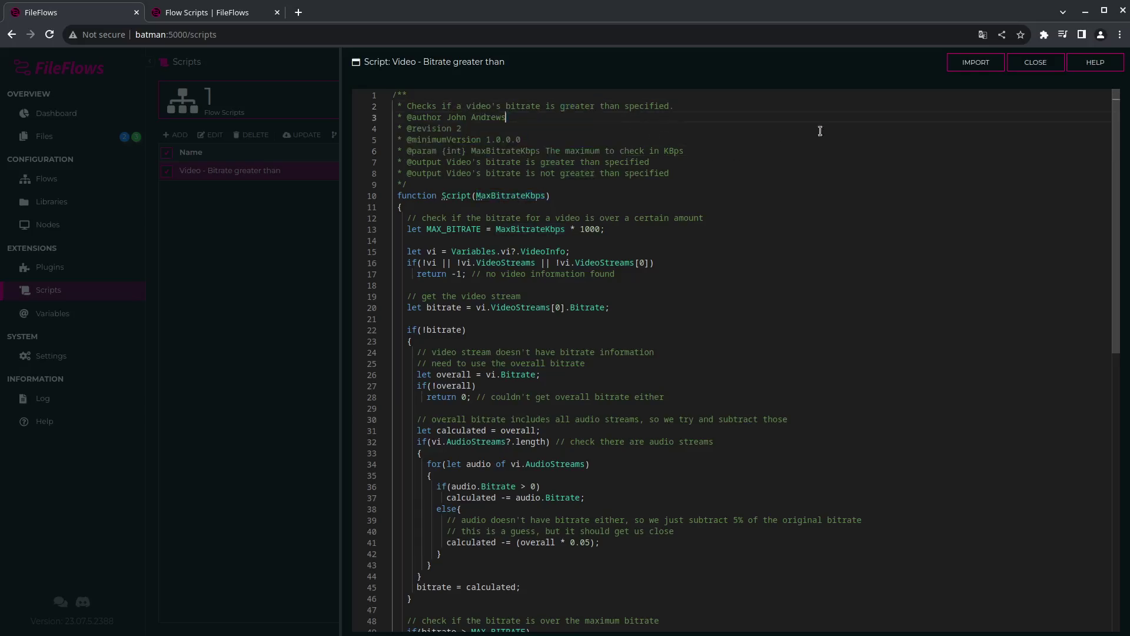
left_click(1033, 66)
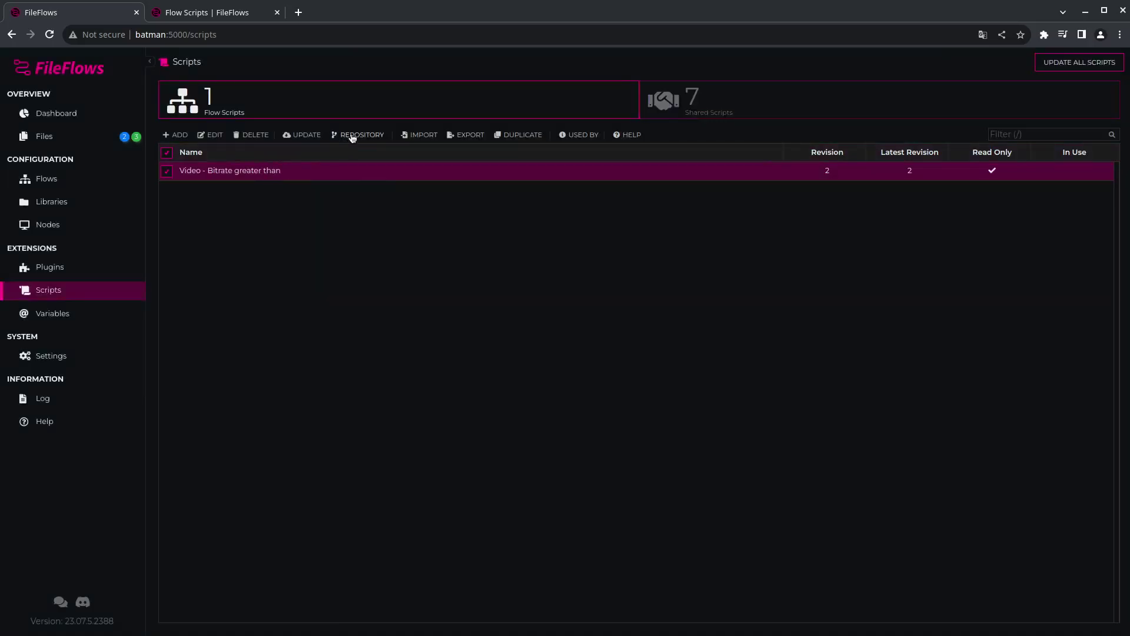
- Try to duplicate the "Video - Bitrate greater than" flow script
left_click(507, 137)
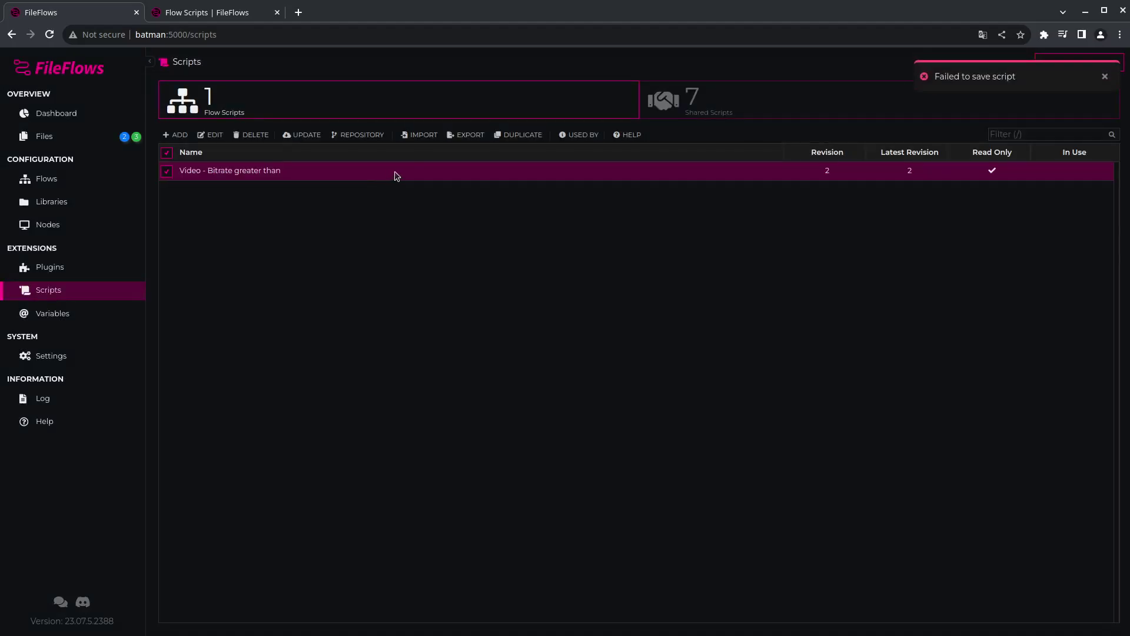
left_click(510, 138)
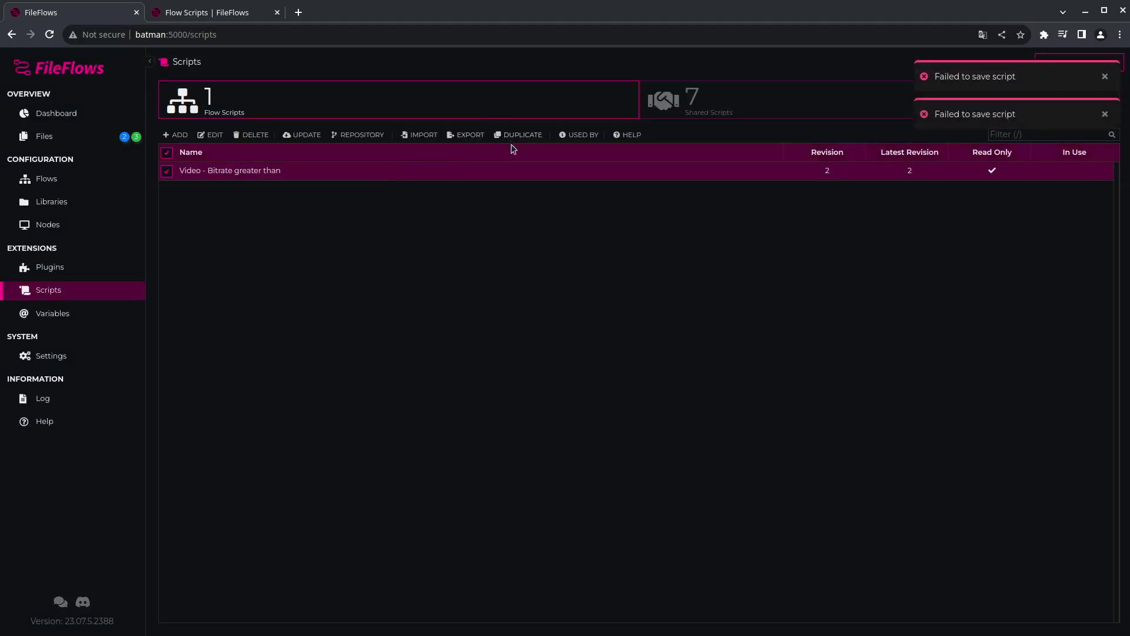
left_click(1105, 77)
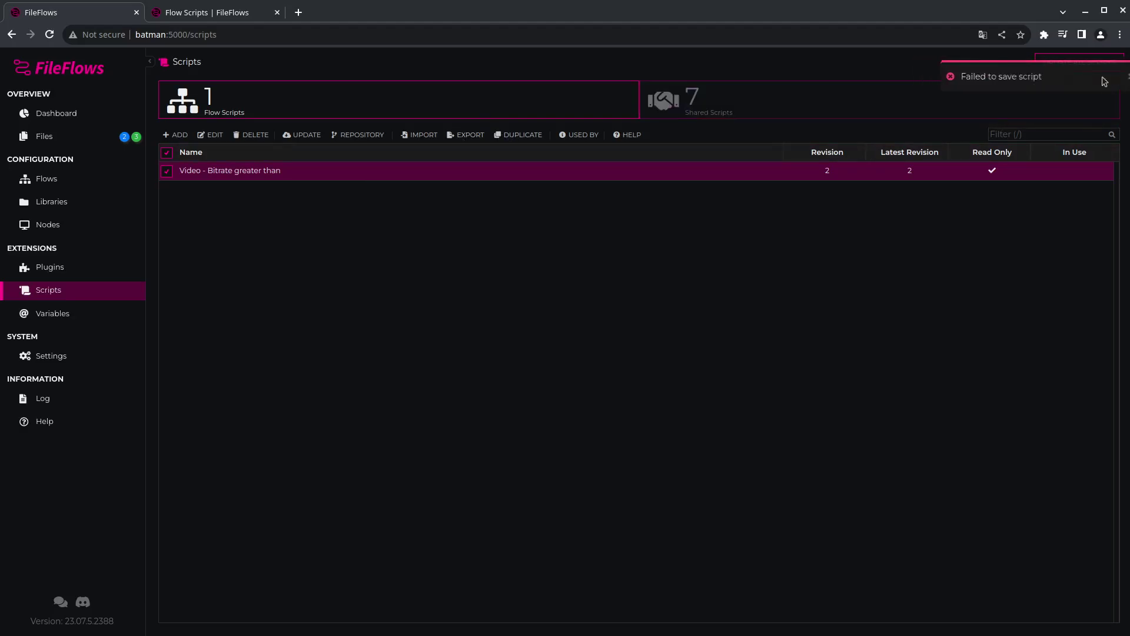
- Copy the entire code of the "Video - Bitrate greater than" script and close the script
double_click(218, 172)
left_click(599, 340)
key("ctrl+a")
key("ctrl+c")
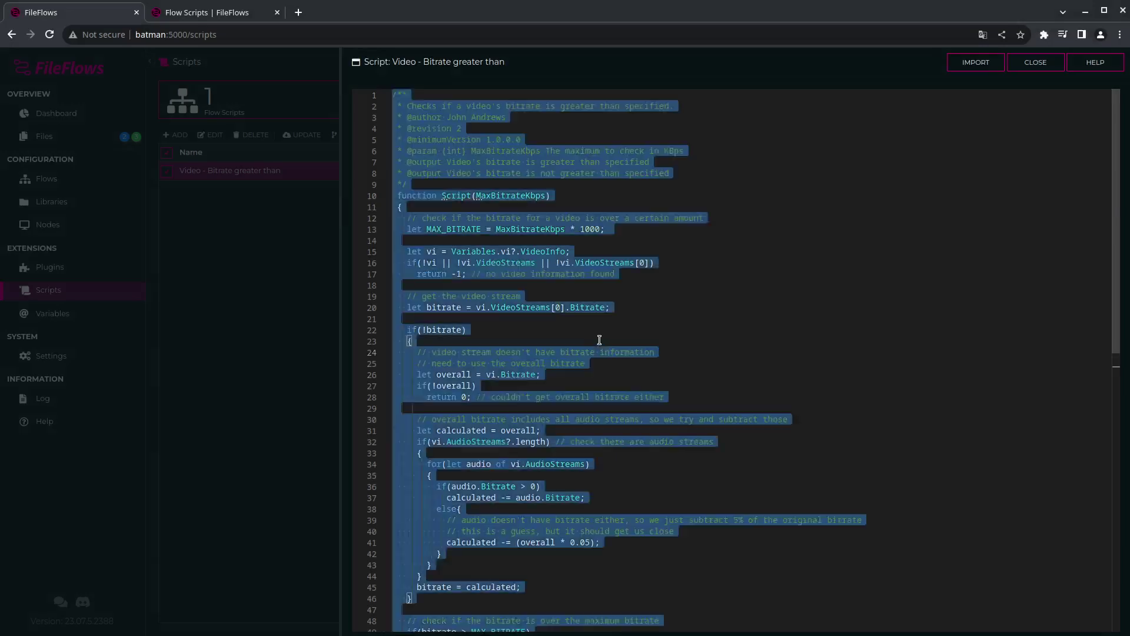
scroll(599, 340, "down", 5)
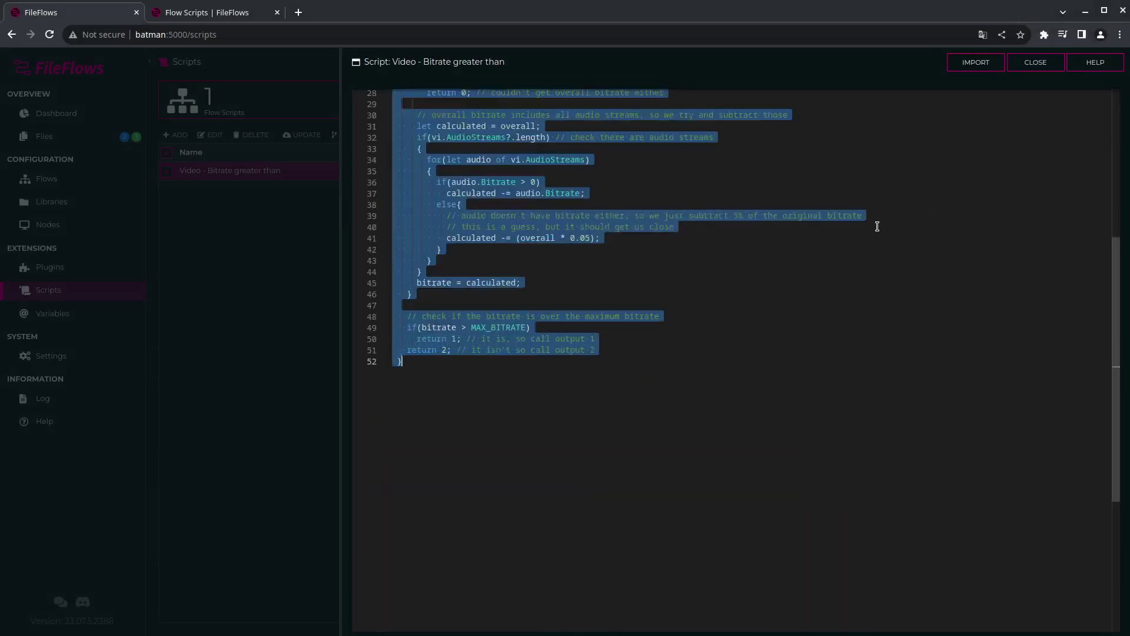
left_click(1036, 62)
- Add a new flow script named "my custom script", replacing its template code with the copied code
left_click(163, 136)
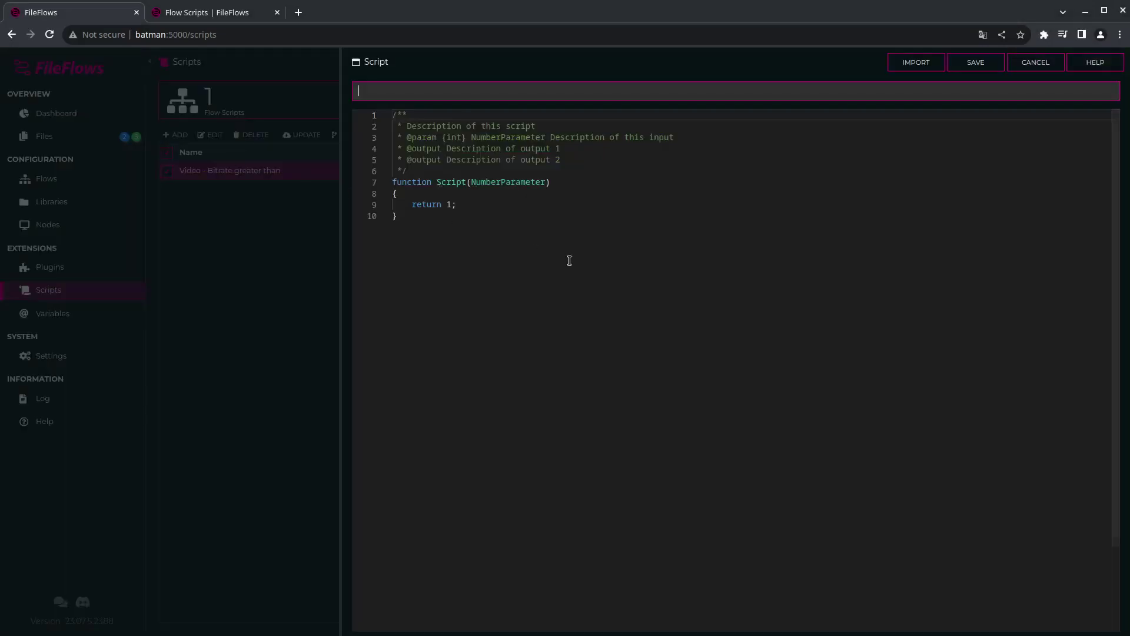
left_click(578, 262)
key("ctrl+a")
key("ctrl+v")
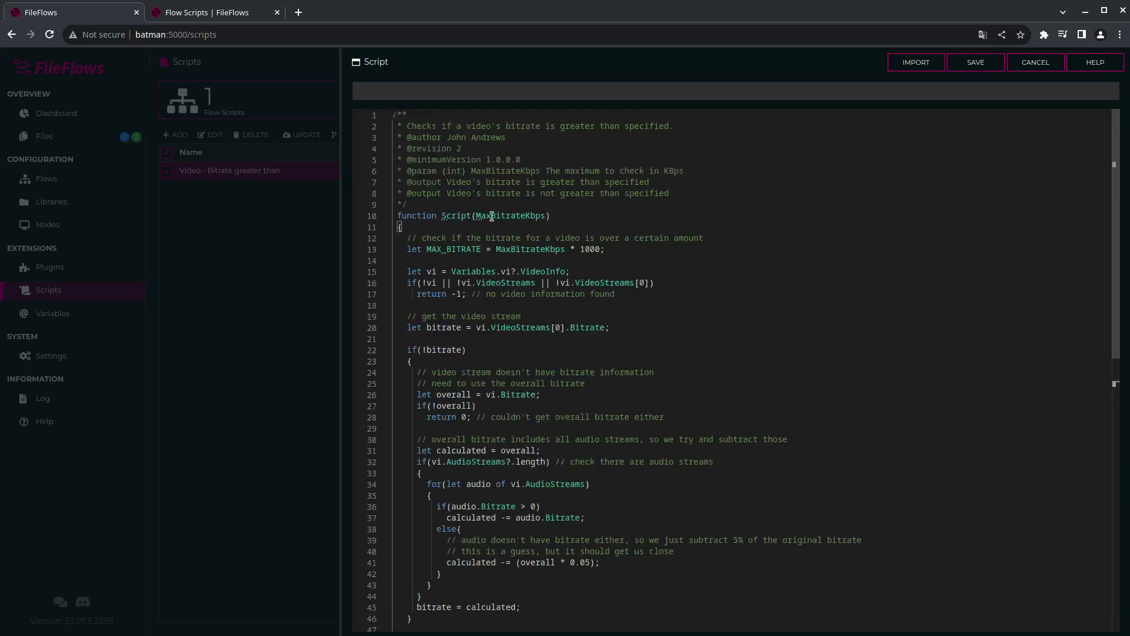
left_click(465, 96)
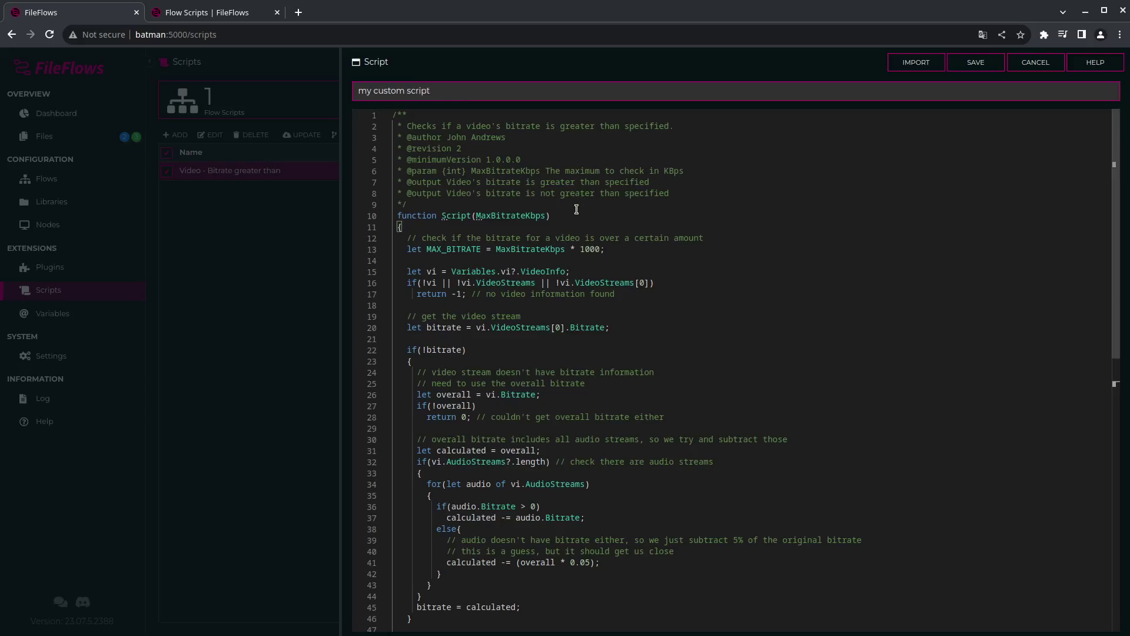
- Add AnotherParameter as a second argument of the Script function, after MaxBitrateKbps
left_click(547, 220)
type(", ")
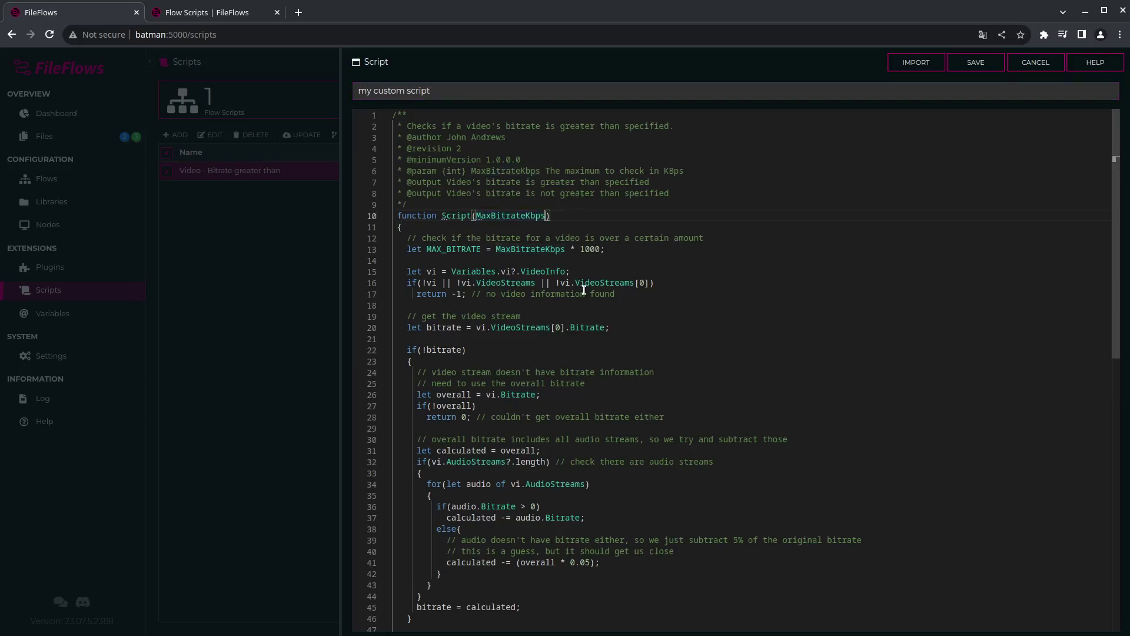
type("AnotherParameter")
key("Up")
key("Up")
key("Up")
key("Up")
key("Home")
key("shift+End")
key("ctrl+c")
key("End")
key("Return")
key("ctrl+v")
key("Delete")
key("Delete")
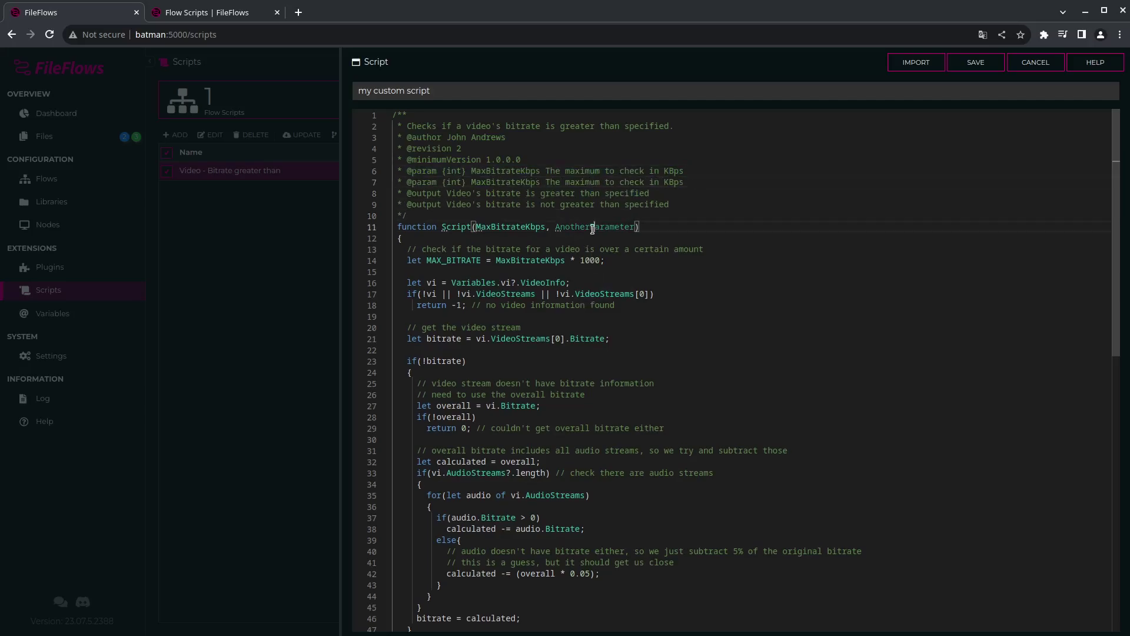
double_click(516, 183)
key("ctrl+v")
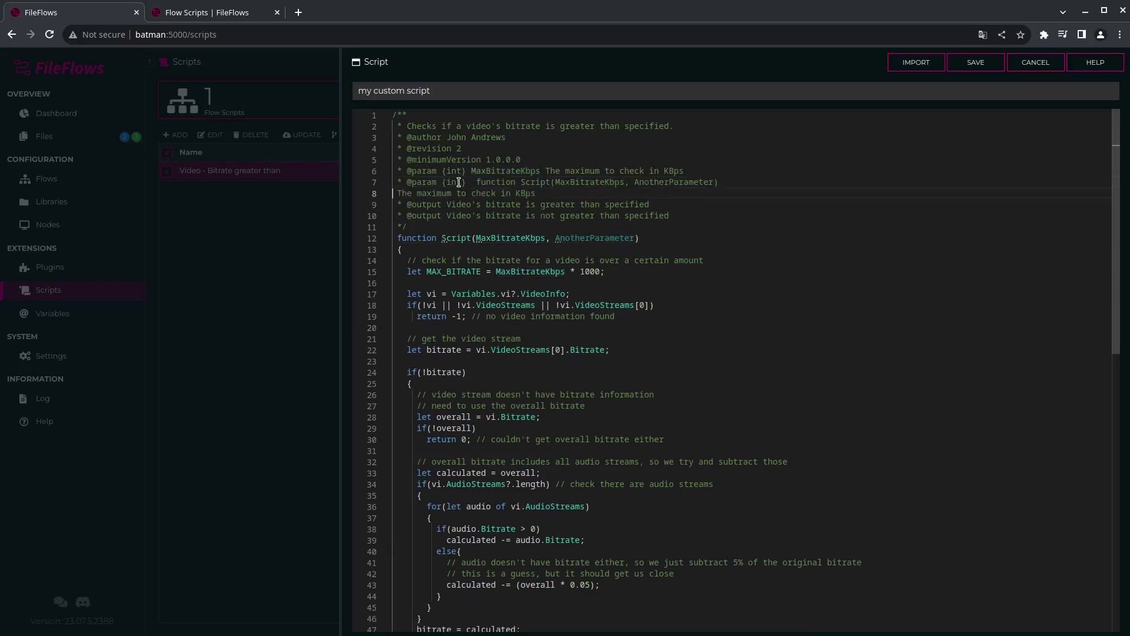
key("ctrl+z")
double_click(600, 228)
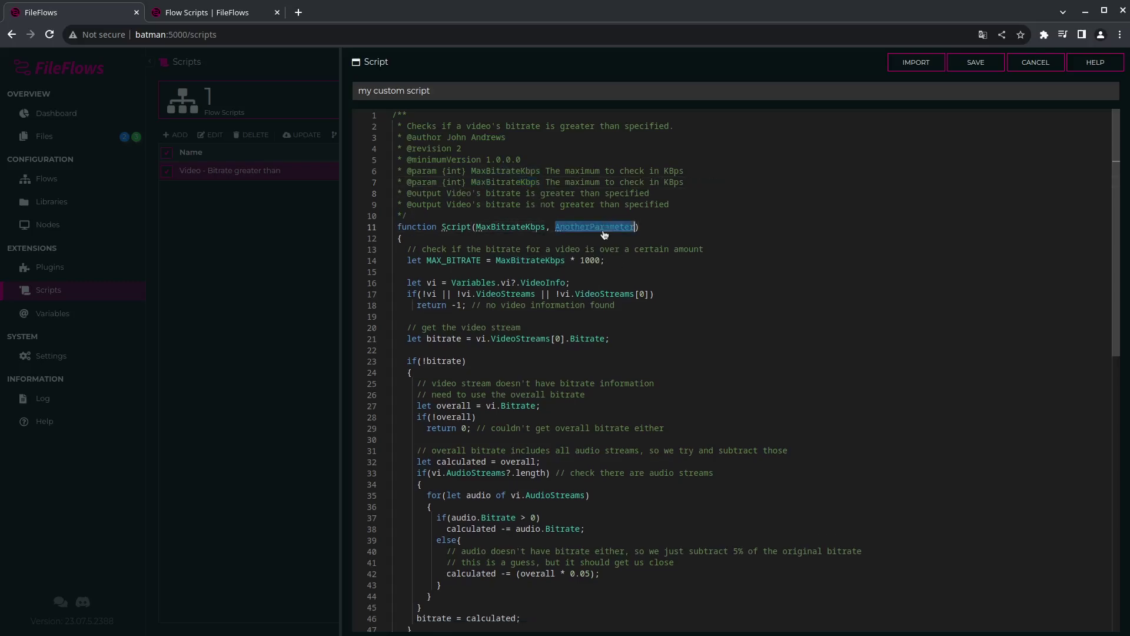
double_click(507, 183)
key("ctrl+v")
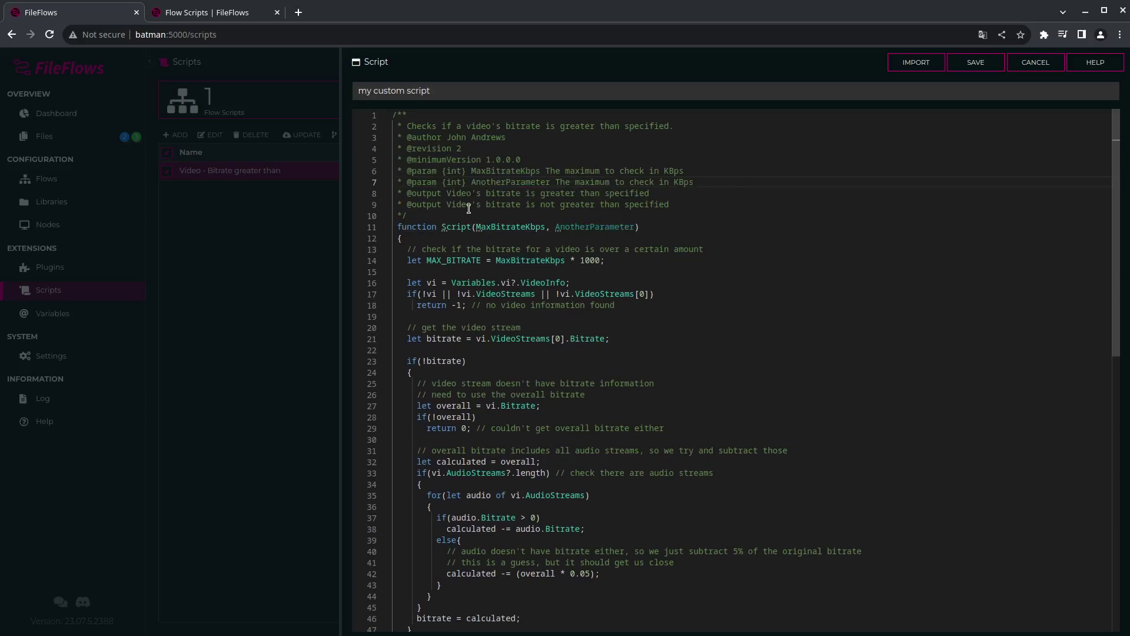
key("ctrl+Left")
key("ctrl+Left")
key("ctrl+Left")
key("ctrl+shift+Right")
type("string")
left_click(976, 63)
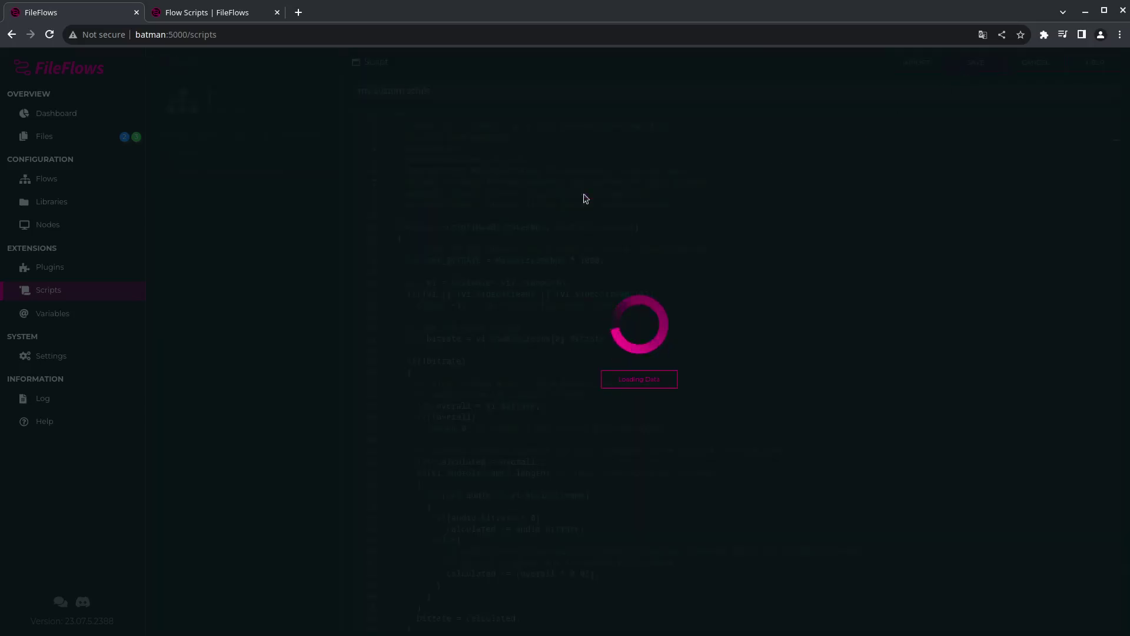
- Open the convert flow and try adding a "my custom script" node in the empty area of the canvas
left_click(61, 143)
left_click(65, 182)
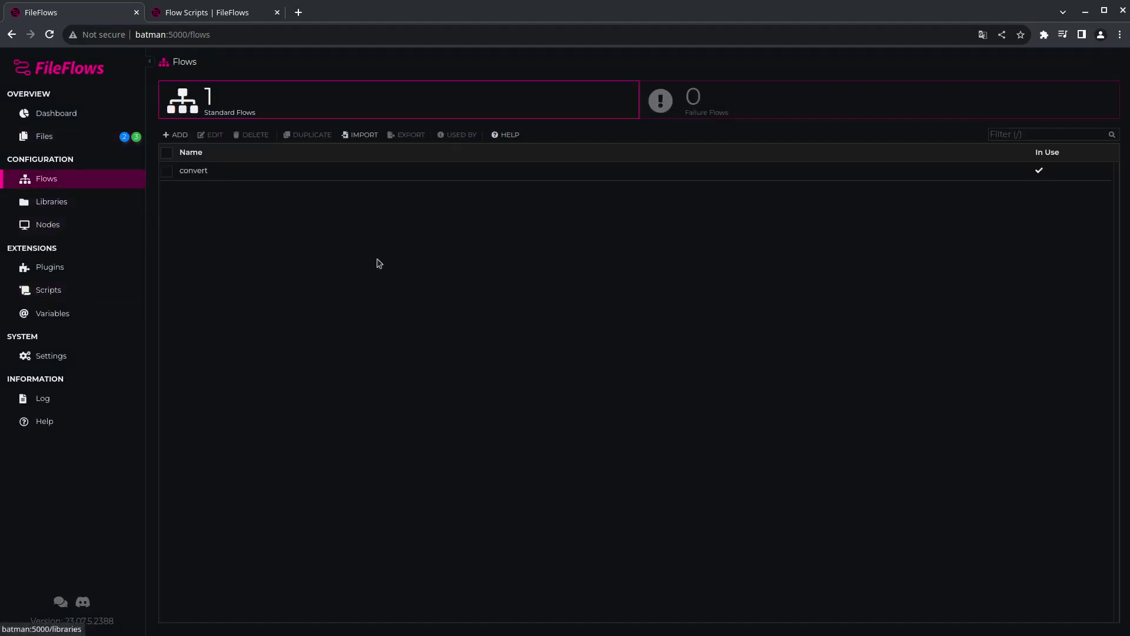
double_click(195, 170)
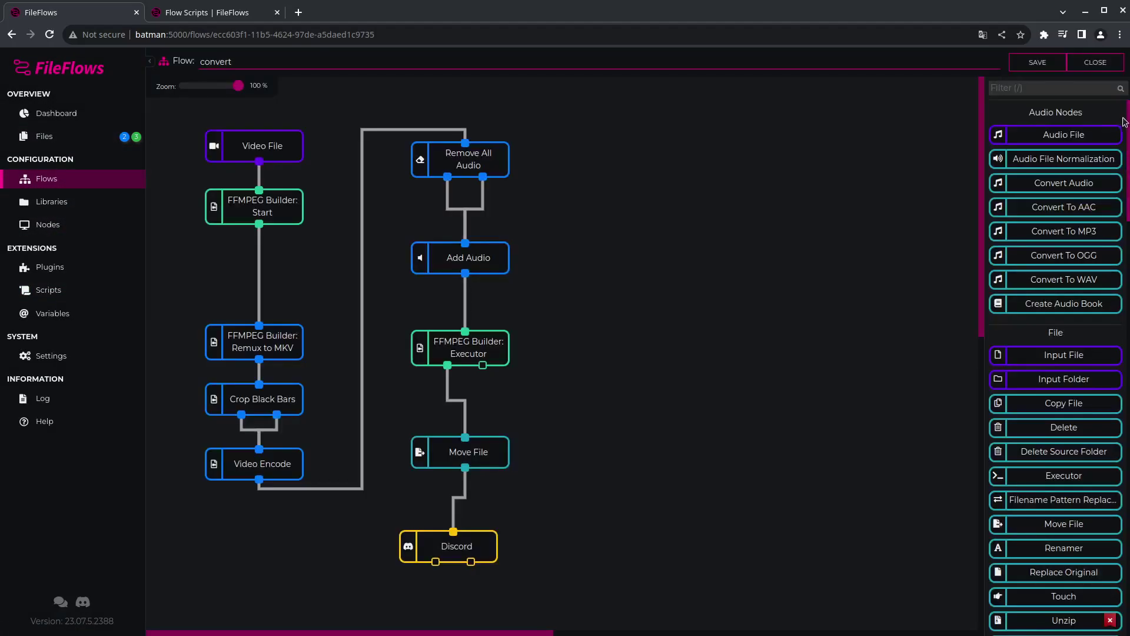
left_click_drag(1125, 121, 1126, 536)
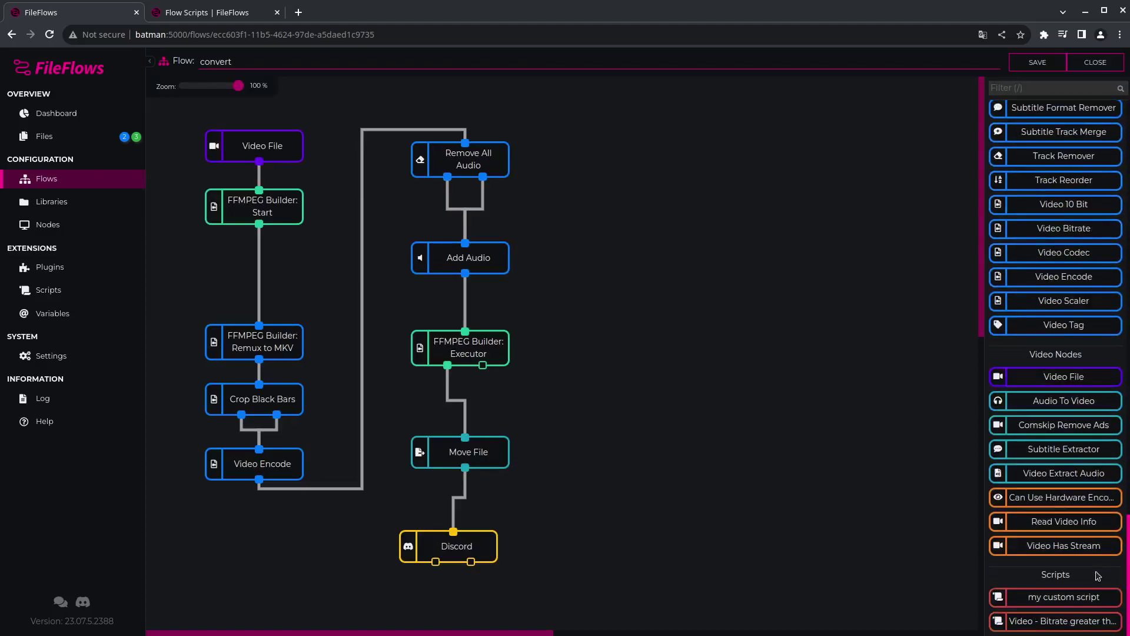
left_click_drag(1086, 592, 754, 433)
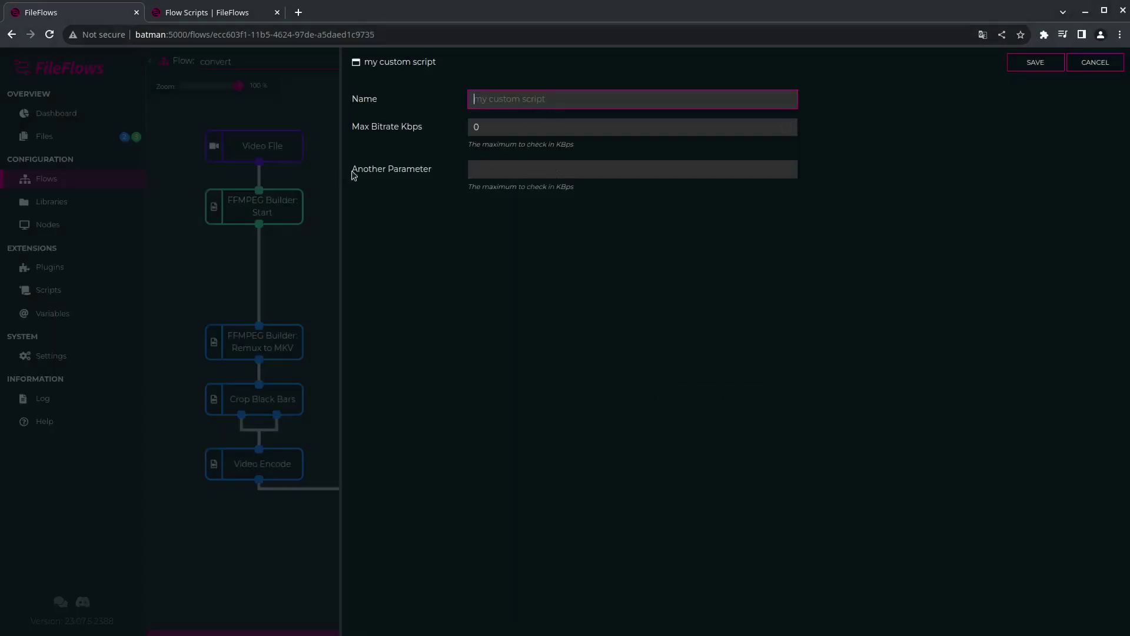
- Try Another Parameter "dsf dsfds fdsf dsds fdsf" and Max Bitrate Kbps 34343 in the custom script node, and cancel its settings
left_click(554, 169)
type("dsf dsfds fdsf dsds fdsf")
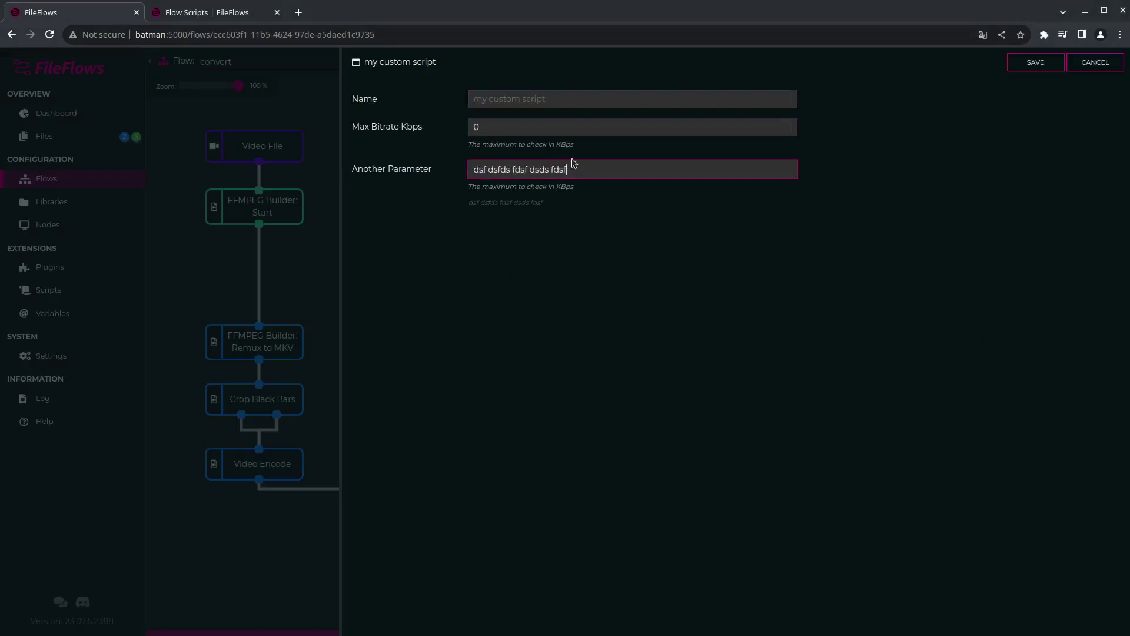
left_click(561, 123)
type("34343")
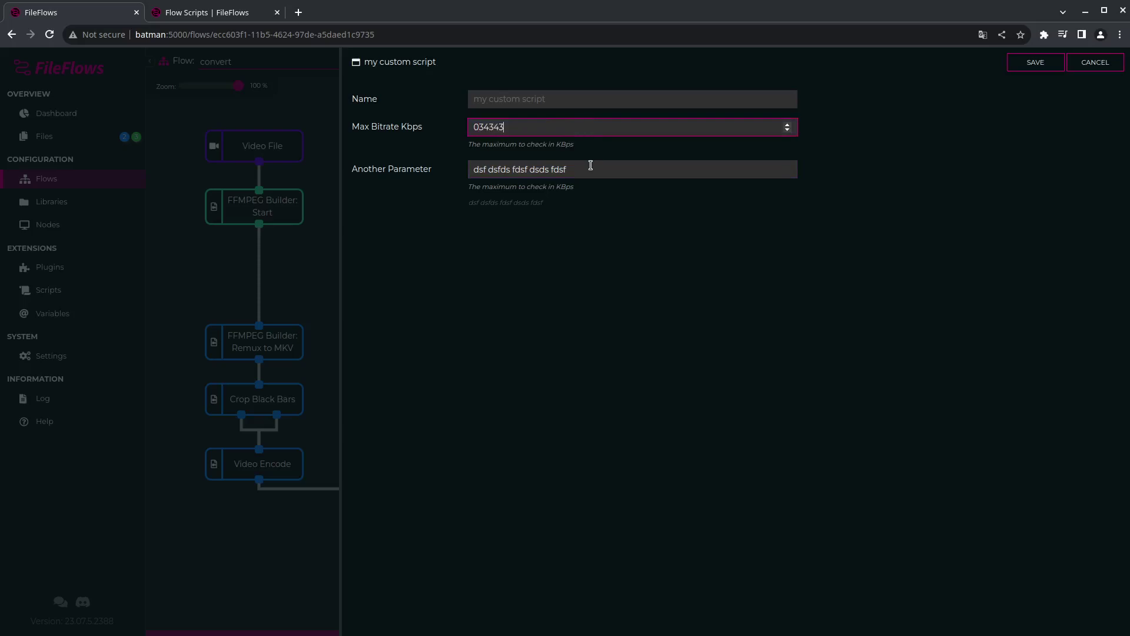
left_click(591, 165)
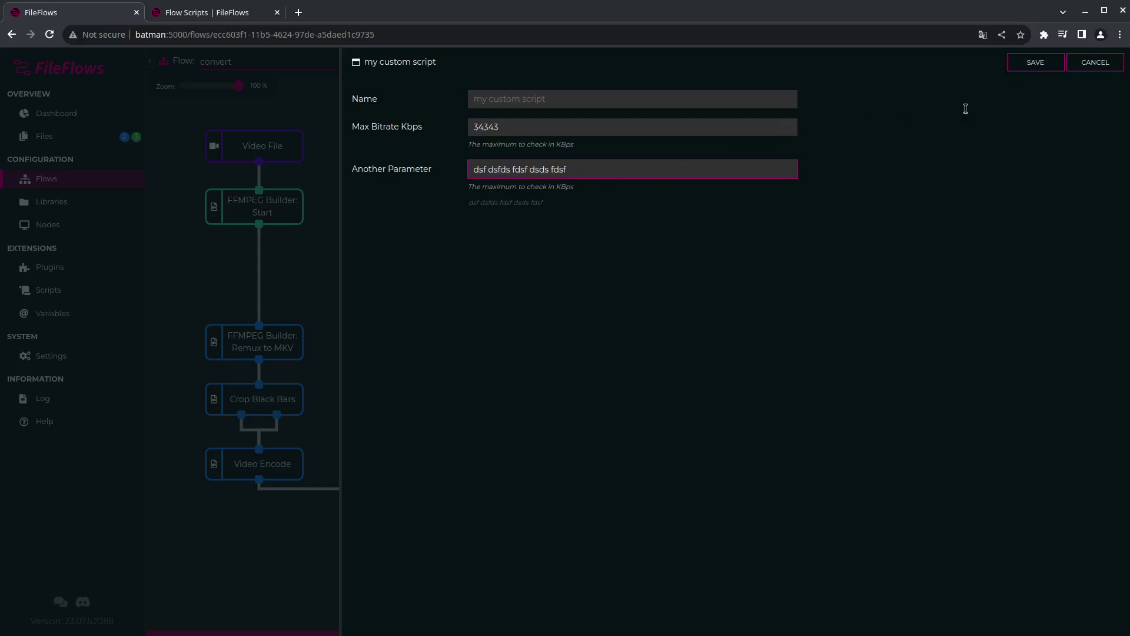
left_click(1090, 67)
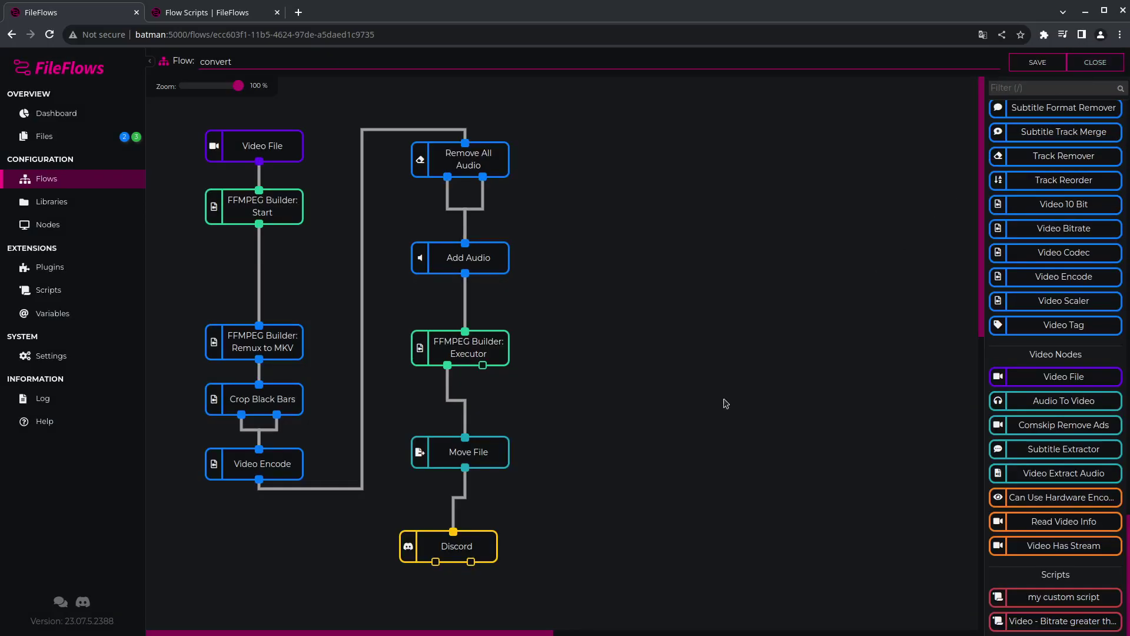
- Check the unprocessed files and the Internal Processing Node's General, Schedule, Processing and Advanced settings, and return to the files list
left_click(29, 142)
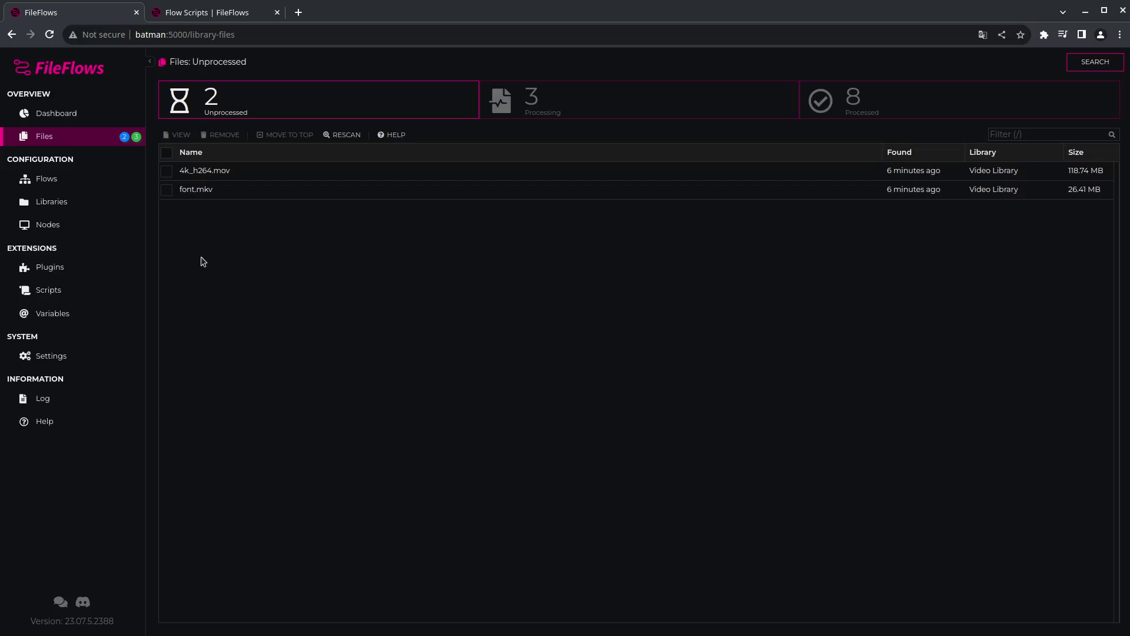
left_click(107, 225)
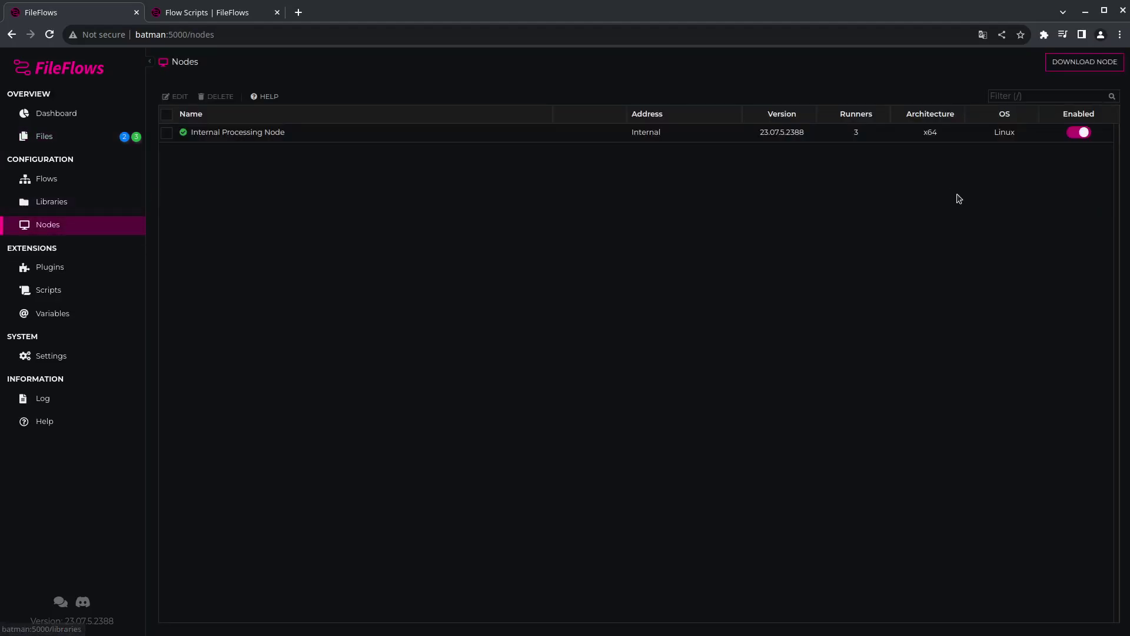
double_click(613, 135)
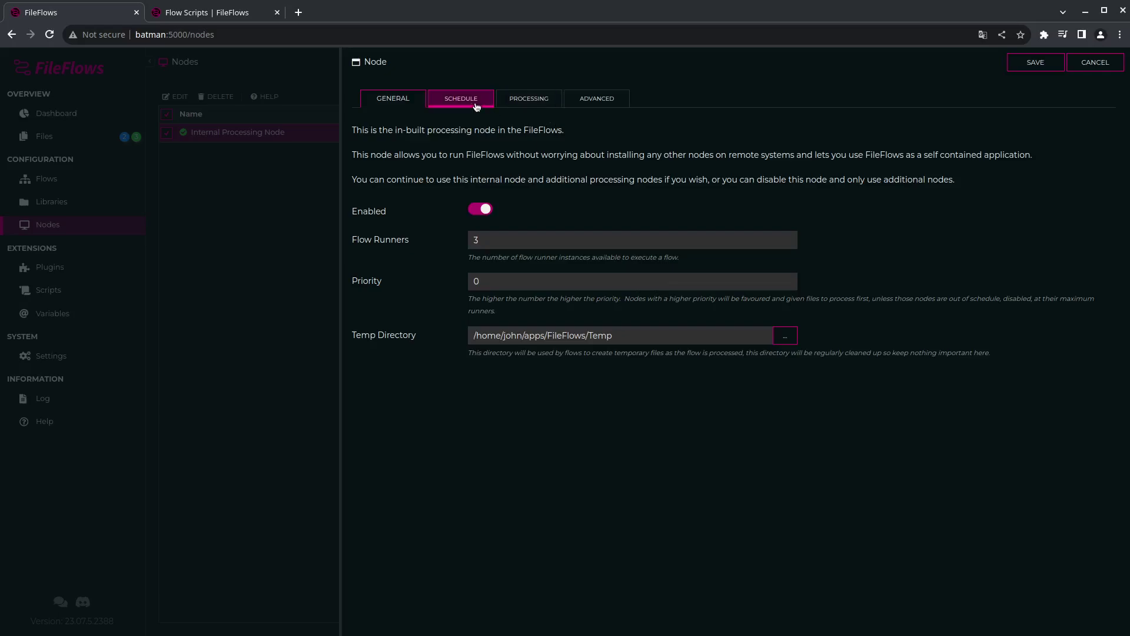
left_click(471, 100)
left_click(504, 104)
left_click(596, 99)
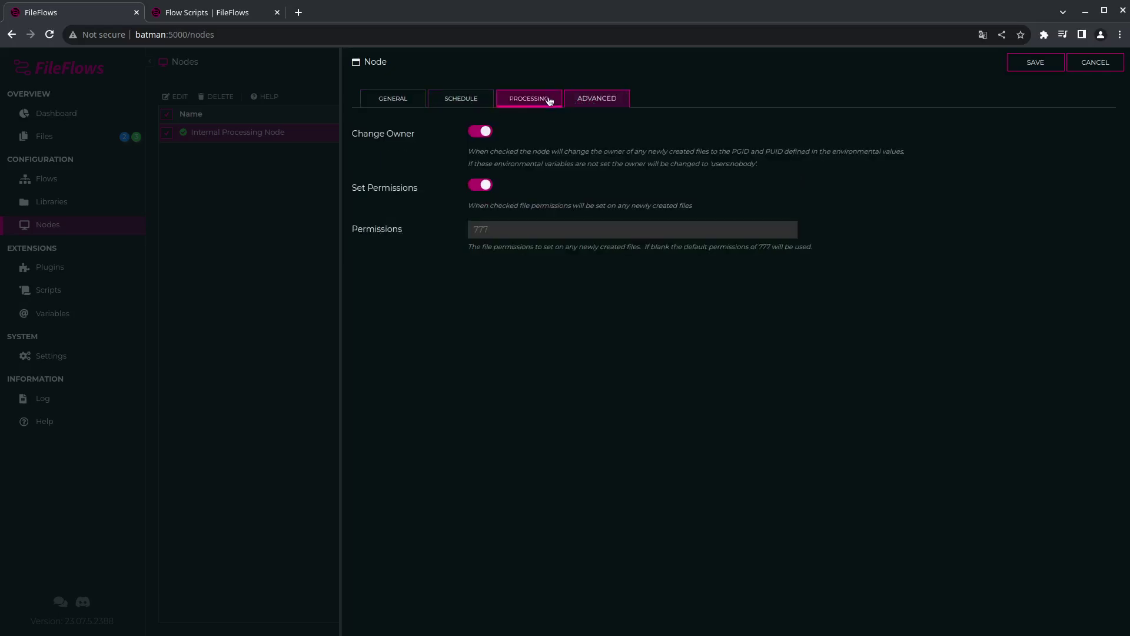
left_click(529, 99)
left_click(422, 101)
left_click(1095, 62)
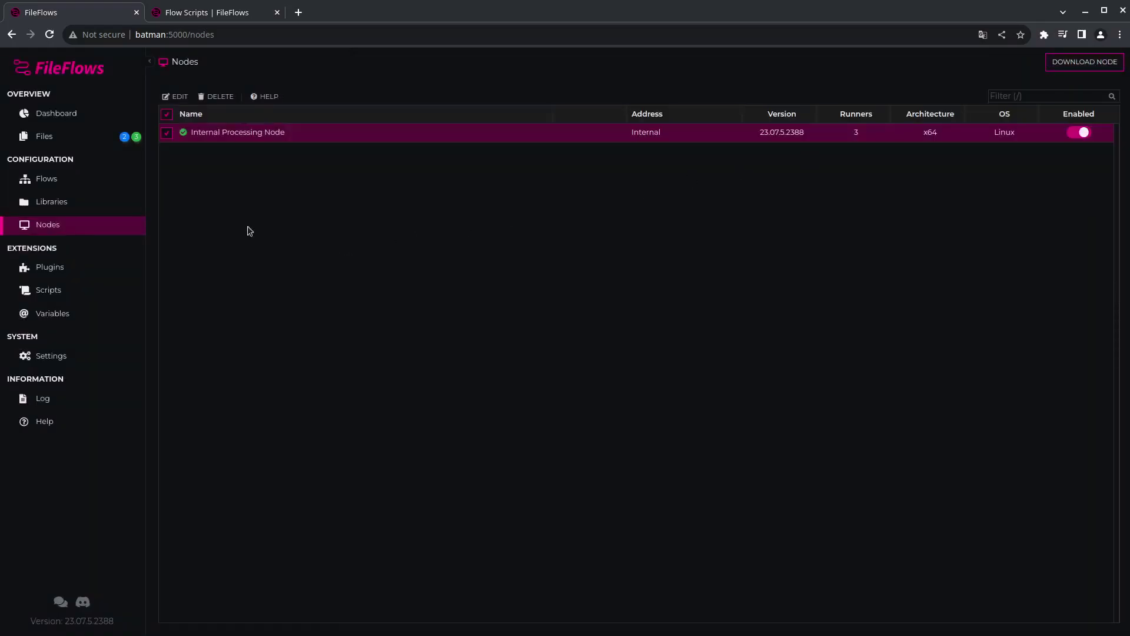
left_click(104, 180)
left_click(99, 143)
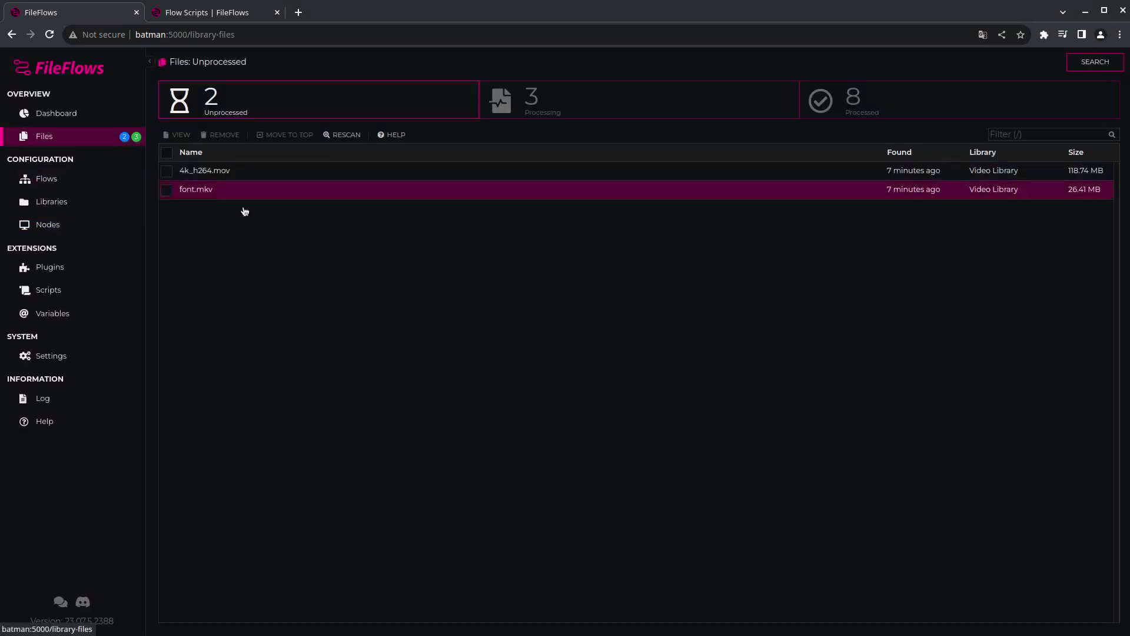